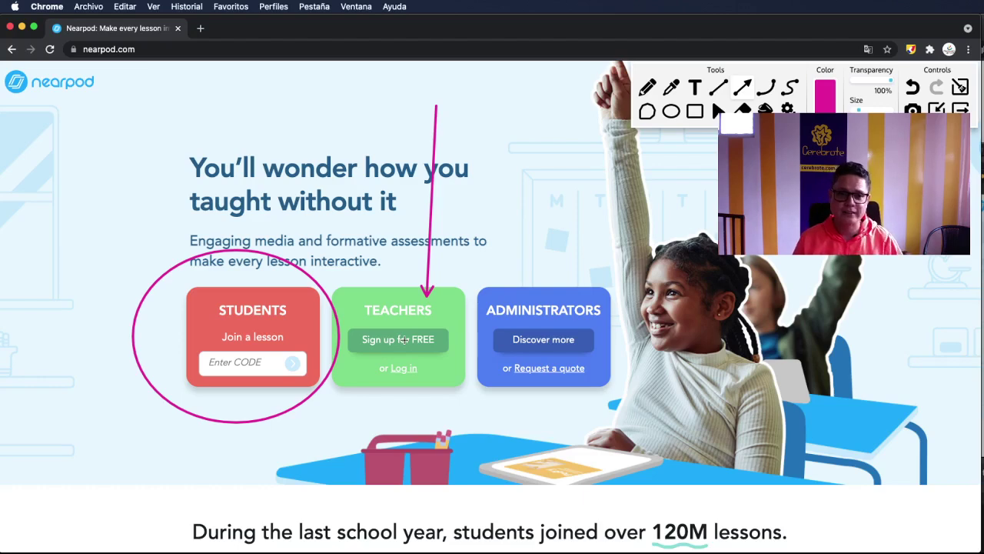
# - Mark the teachers' sign-up and log-in options with arrows, and clear the annotations
pyautogui.moveTo(348, 182)
pyautogui.mouseDown()
pyautogui.moveTo(397, 280)
pyautogui.moveTo(410, 337)
pyautogui.mouseUp()
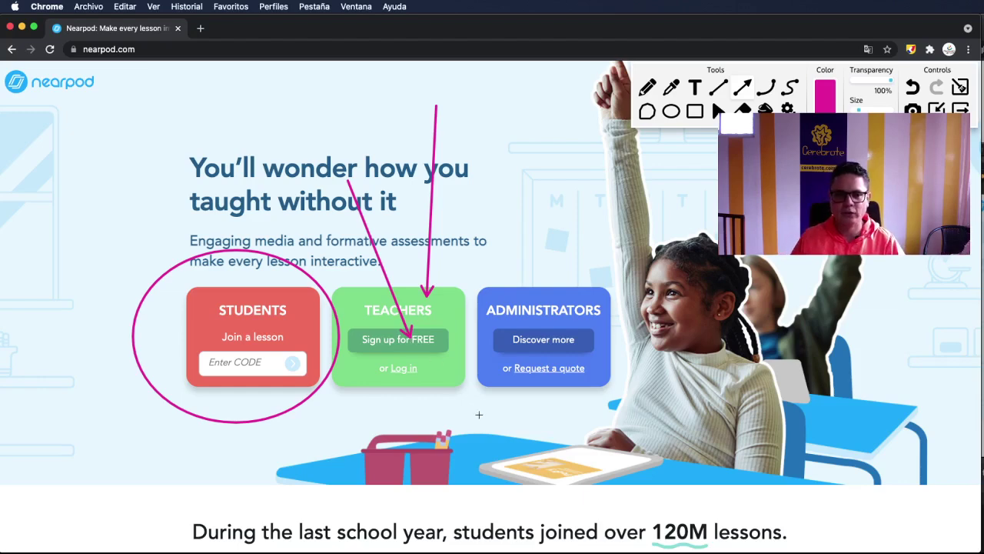
pyautogui.moveTo(484, 434); pyautogui.dragTo(421, 370)
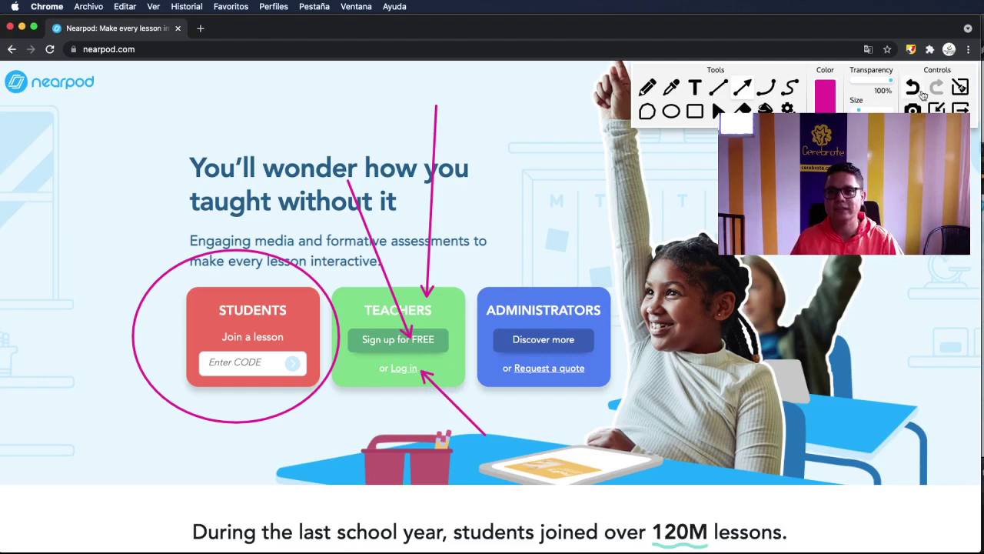
pyautogui.click(961, 88)
pyautogui.click(960, 110)
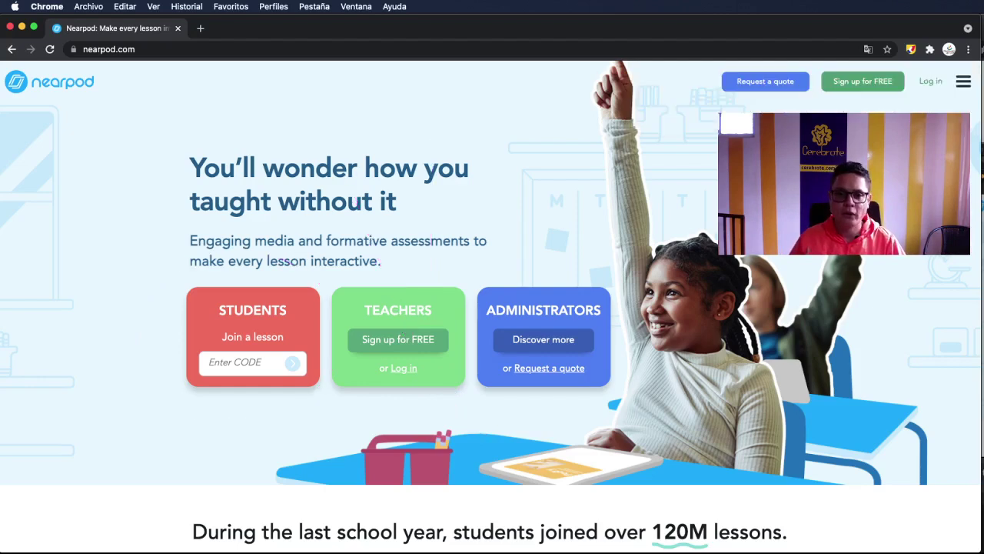
# - Log in as a teacher with the Cerebrote Virtual Google account
pyautogui.click(402, 370)
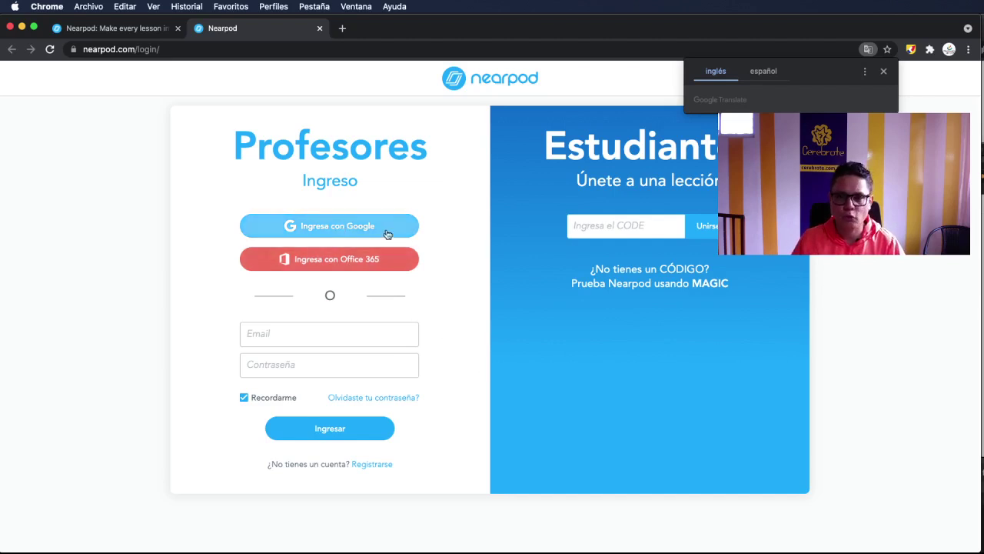
pyautogui.click(359, 230)
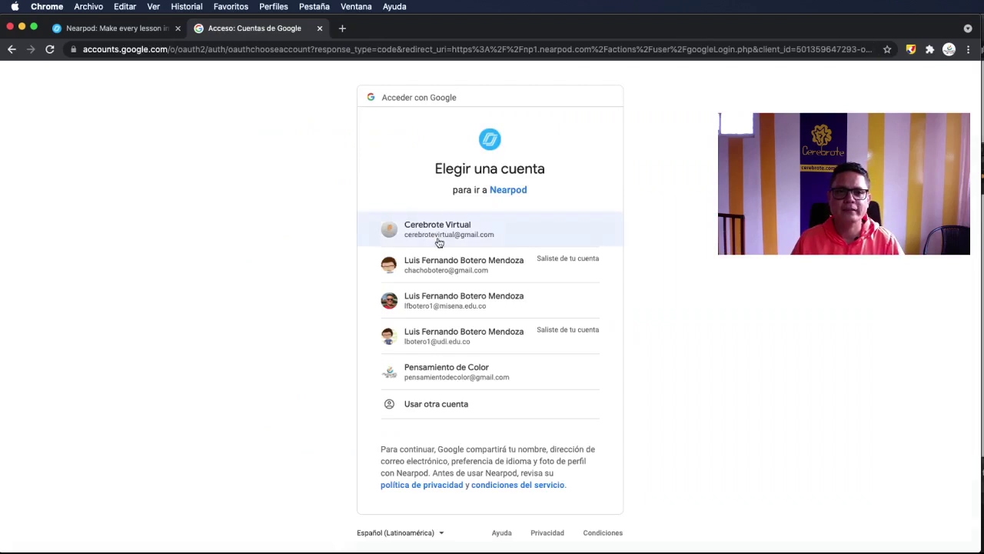
pyautogui.click(439, 242)
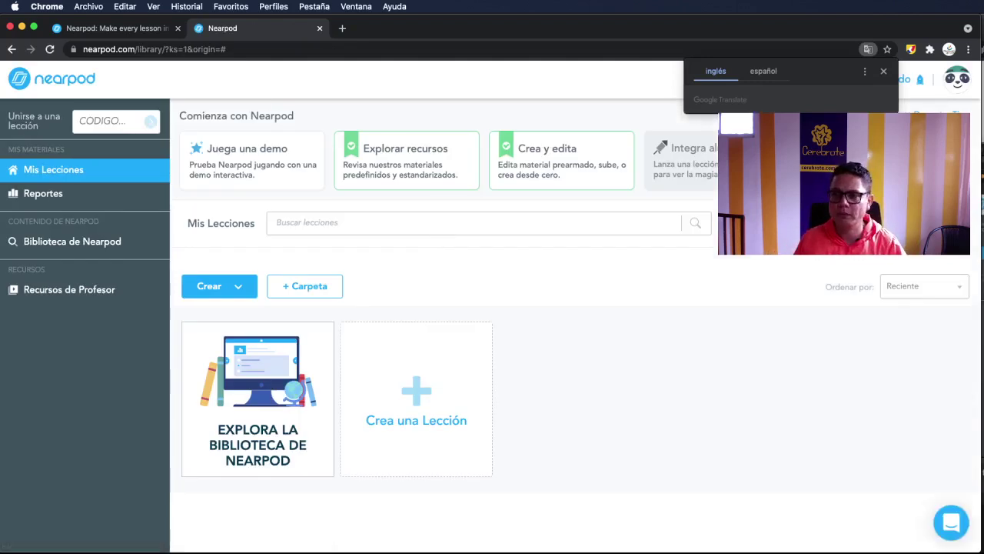
# - Switch to OBS to shift the webcam overlay slightly lower, return to Chrome and dismiss the translation prompt
pyautogui.press('super+Tab')
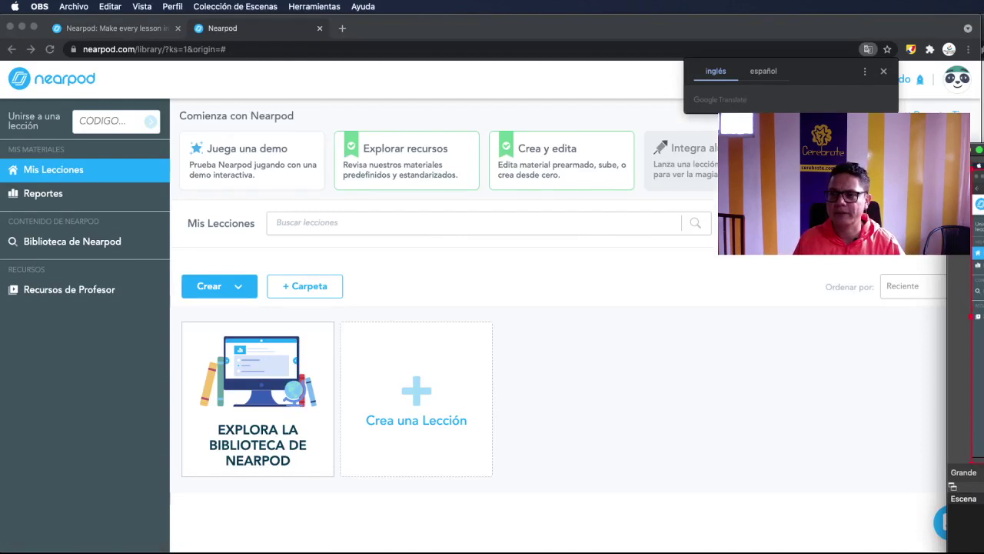
pyautogui.press('F2')
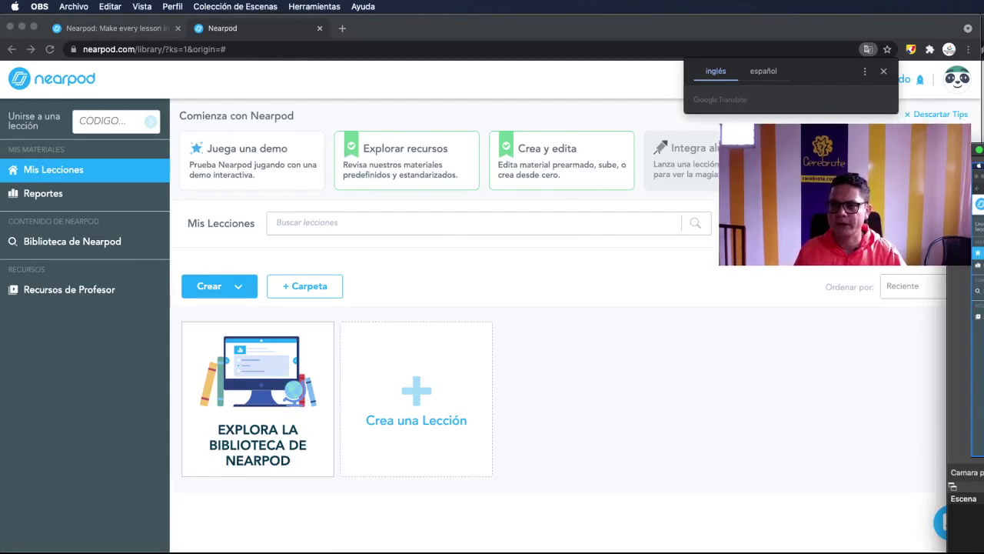
pyautogui.click(884, 71)
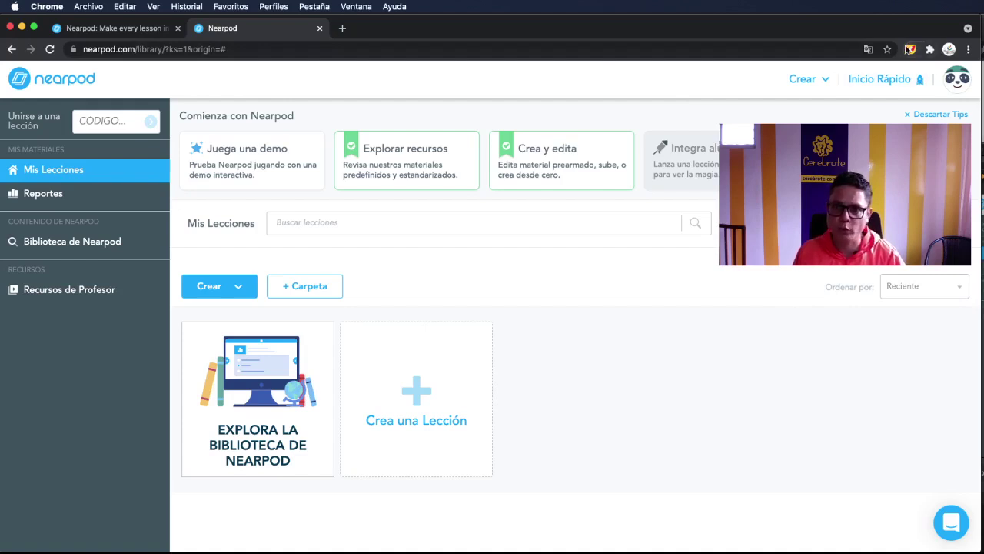
# - Mark the navigation sidebar, the lesson area and the first three getting-started cards with arrows, and clear the annotations
pyautogui.click(911, 49)
pyautogui.moveTo(680, 400)
pyautogui.mouseDown()
pyautogui.moveTo(308, 241)
pyautogui.moveTo(146, 195)
pyautogui.moveTo(142, 289)
pyautogui.moveTo(162, 264)
pyautogui.moveTo(132, 137)
pyautogui.moveTo(159, 311)
pyautogui.moveTo(167, 188)
pyautogui.moveTo(171, 267)
pyautogui.mouseUp()
pyautogui.moveTo(739, 356)
pyautogui.mouseDown()
pyautogui.moveTo(623, 393)
pyautogui.moveTo(520, 365)
pyautogui.moveTo(521, 419)
pyautogui.moveTo(516, 385)
pyautogui.mouseUp()
pyautogui.moveTo(546, 298)
pyautogui.mouseDown()
pyautogui.moveTo(466, 242)
pyautogui.moveTo(280, 186)
pyautogui.mouseUp()
pyautogui.moveTo(546, 296); pyautogui.dragTo(421, 185)
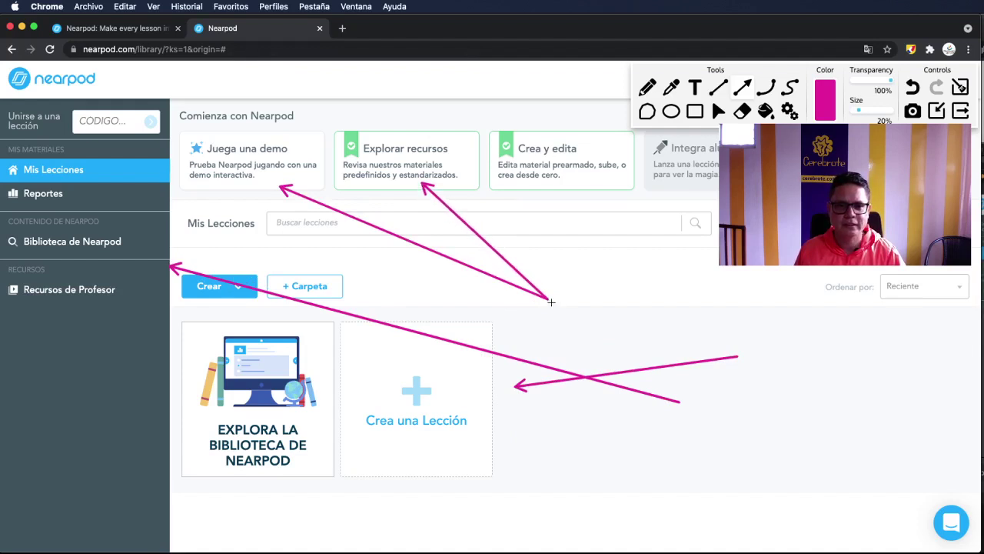
pyautogui.moveTo(548, 298); pyautogui.dragTo(546, 182)
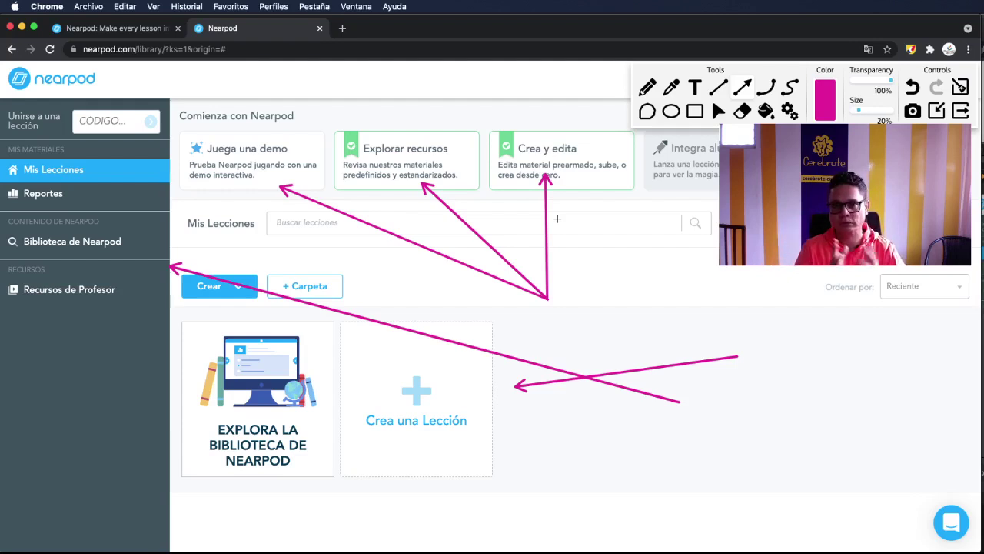
pyautogui.click(959, 88)
pyautogui.click(961, 111)
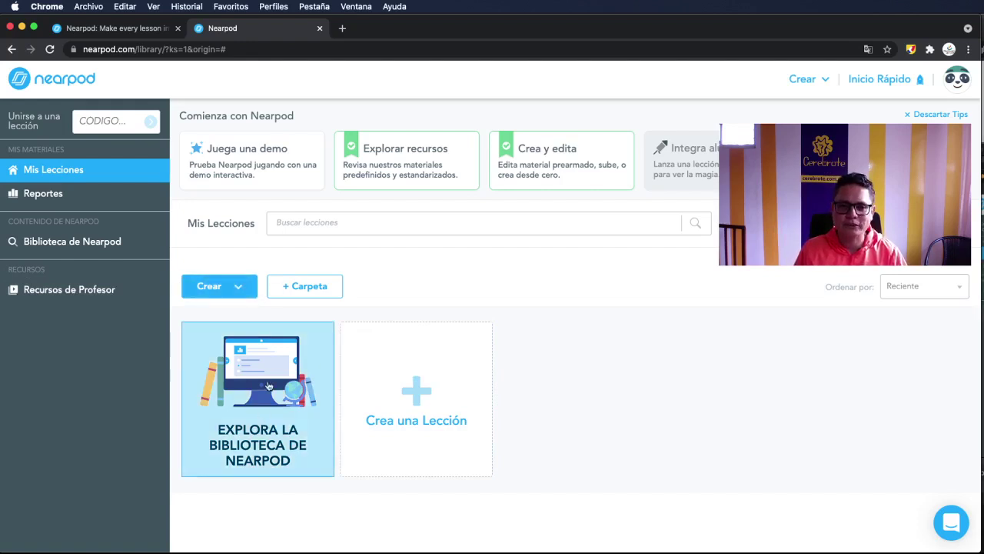
# - Look through the Nearpod library's featured collections and subject filters, and return to Mis Lecciones
pyautogui.click(277, 422)
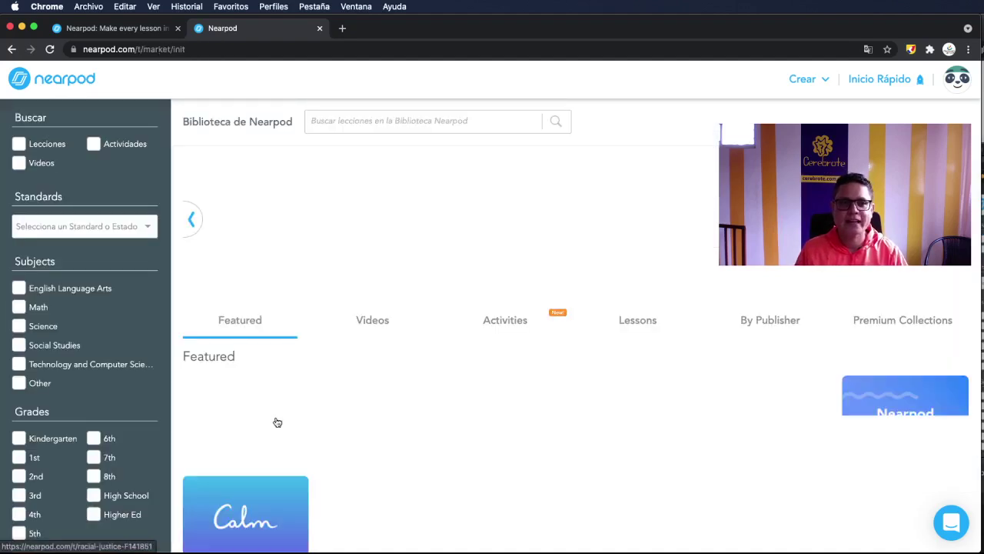
pyautogui.scroll(-5, 276, 422)
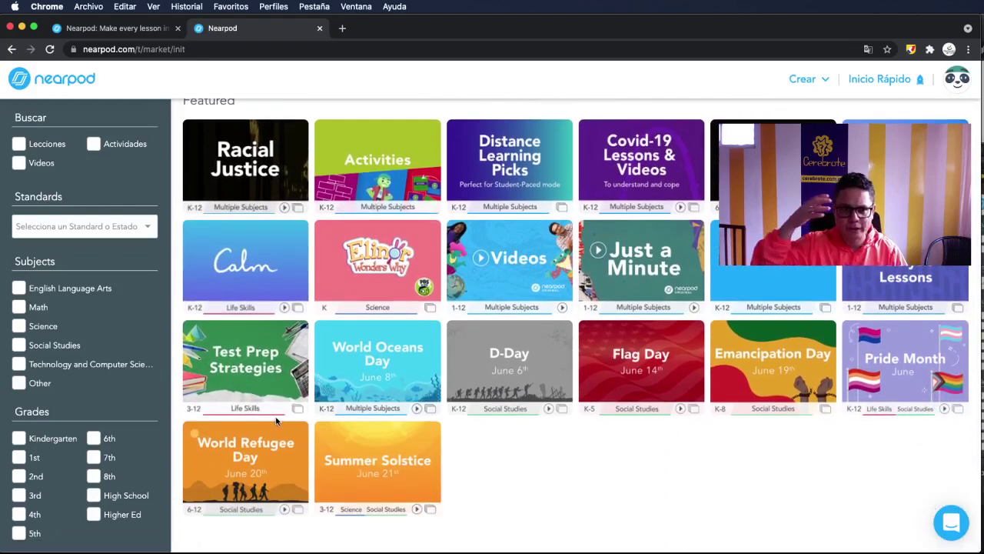
pyautogui.scroll(5, 276, 421)
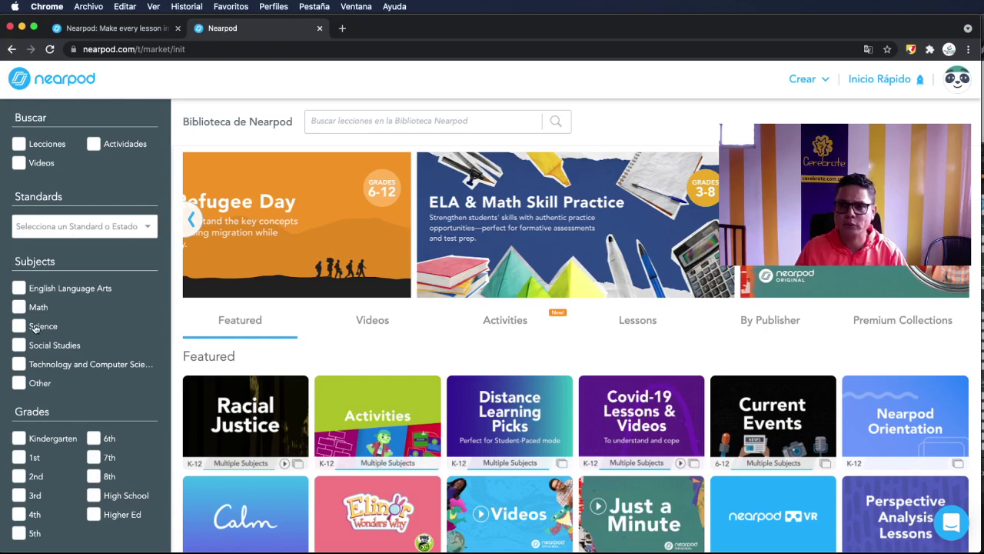
pyautogui.click(11, 49)
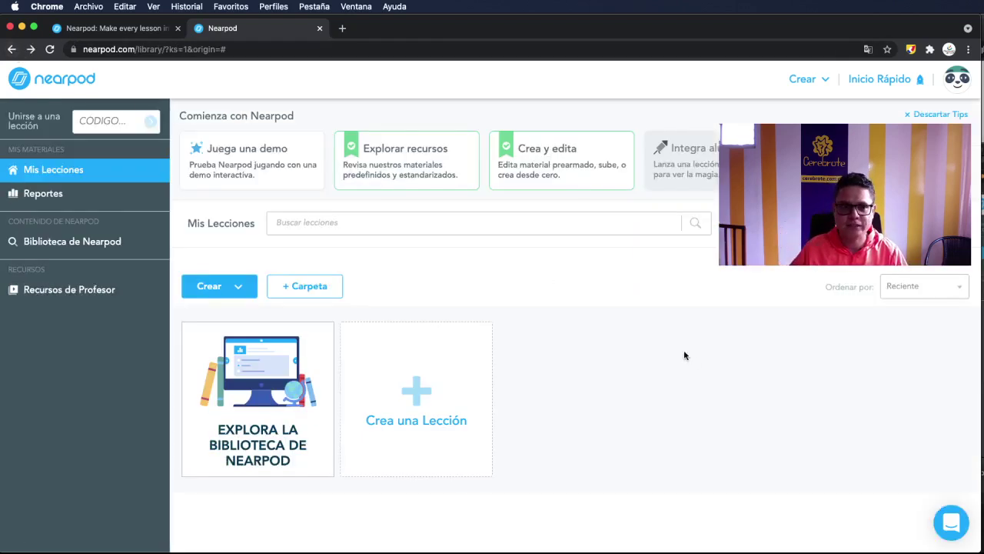
# - Open a new blank lesson to view its editor, and return to Mis Lecciones
pyautogui.click(238, 291)
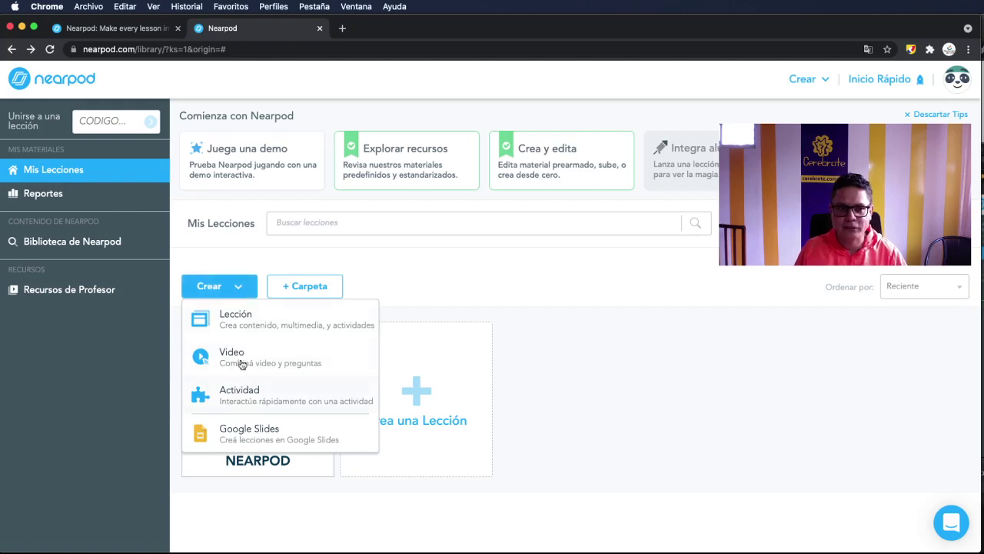
pyautogui.click(238, 319)
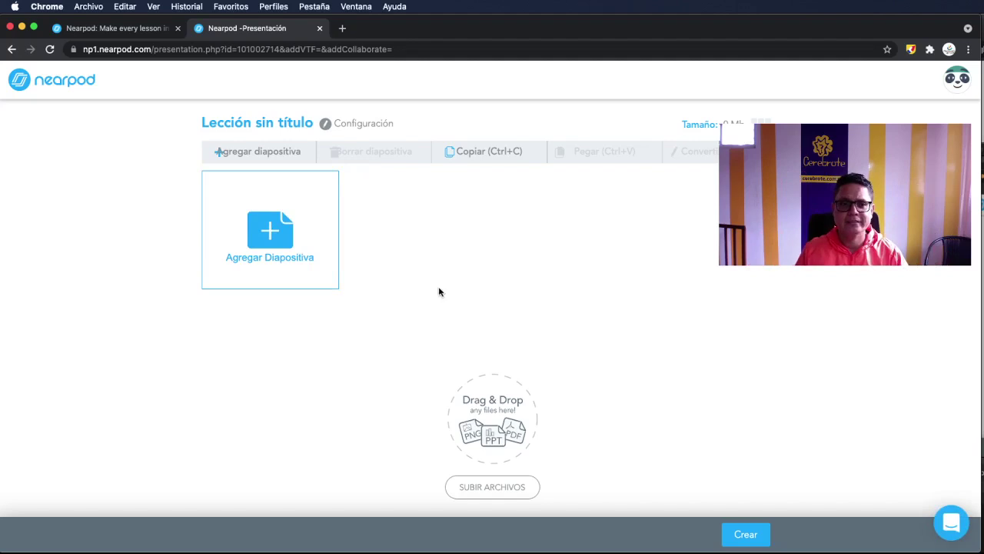
pyautogui.click(67, 90)
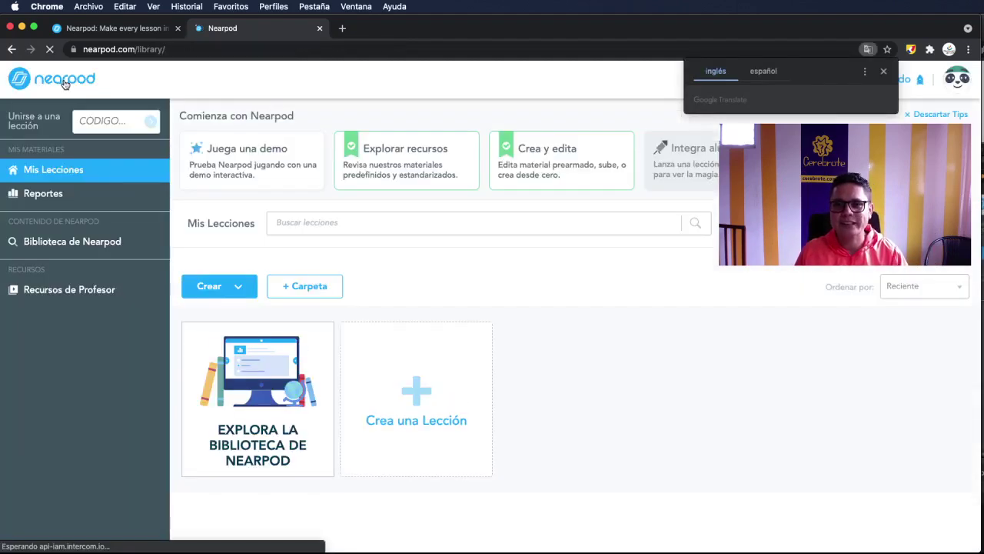
# - Create a new Tiempo de escalar activity, marking that option with a temporary arrow before choosing it
pyautogui.click(238, 286)
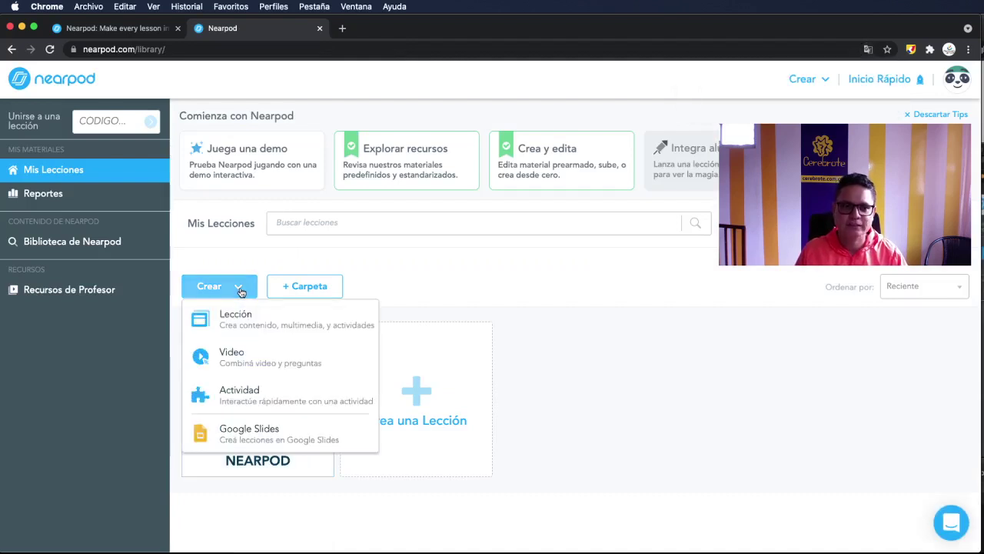
pyautogui.click(245, 394)
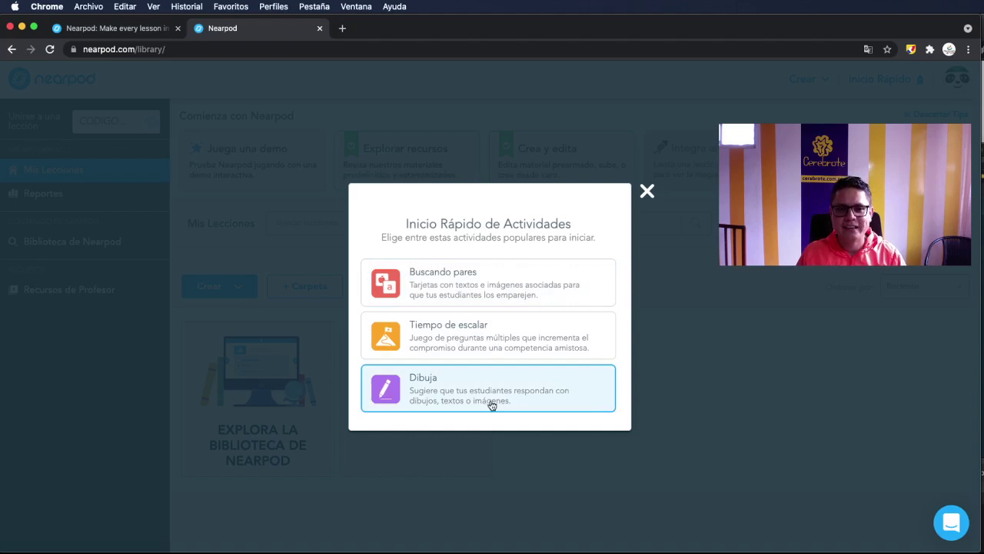
pyautogui.click(911, 50)
pyautogui.moveTo(777, 310)
pyautogui.mouseDown()
pyautogui.moveTo(637, 320)
pyautogui.moveTo(602, 335)
pyautogui.moveTo(560, 329)
pyautogui.mouseUp()
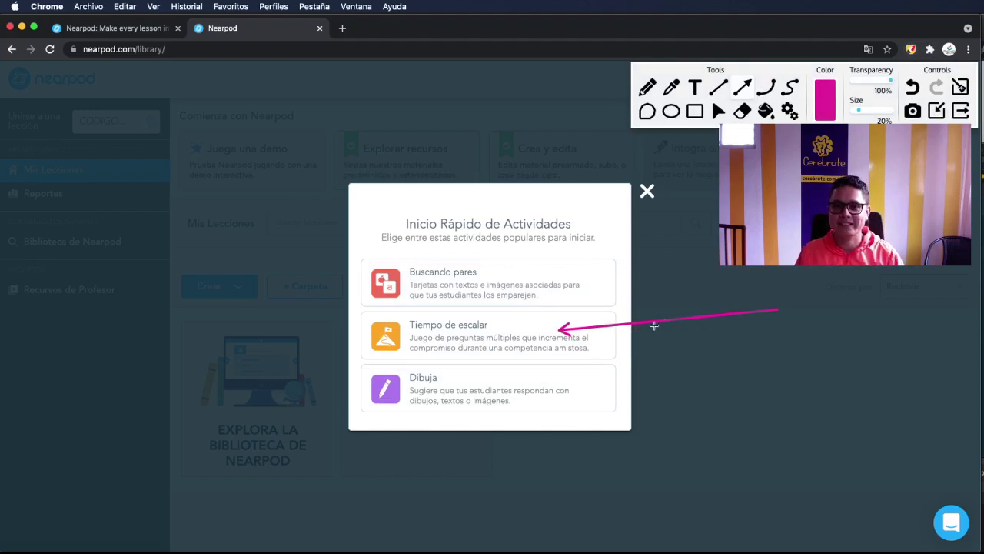
pyautogui.click(960, 87)
pyautogui.click(961, 111)
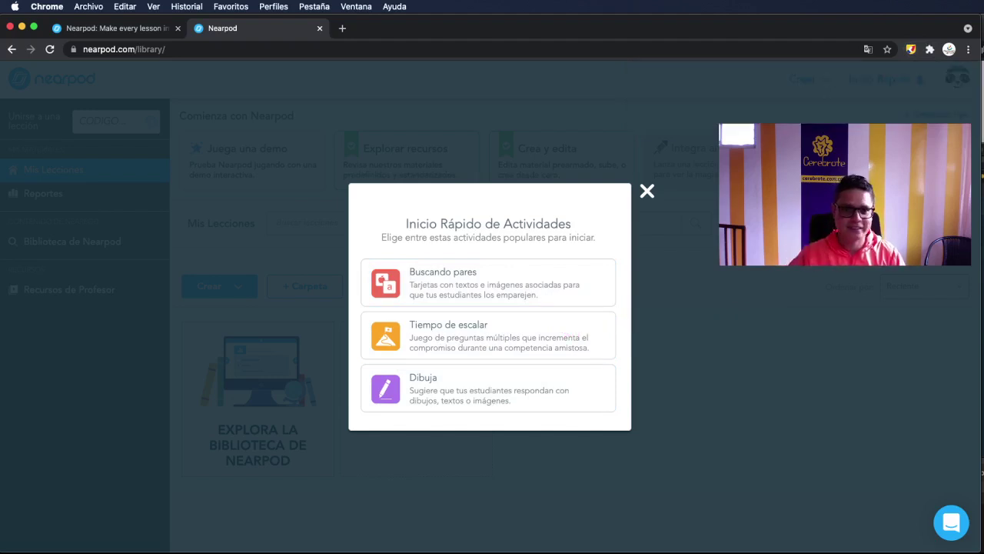
pyautogui.click(525, 349)
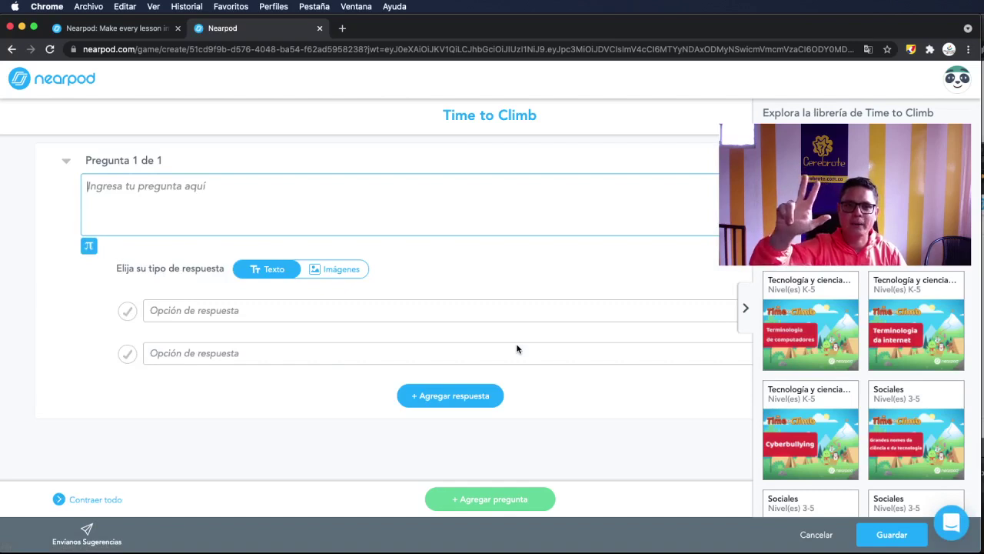
# - Highlight the Time to Climb title and check the browser's translation options for the page
pyautogui.moveTo(445, 114); pyautogui.dragTo(538, 117)
pyautogui.click(542, 133)
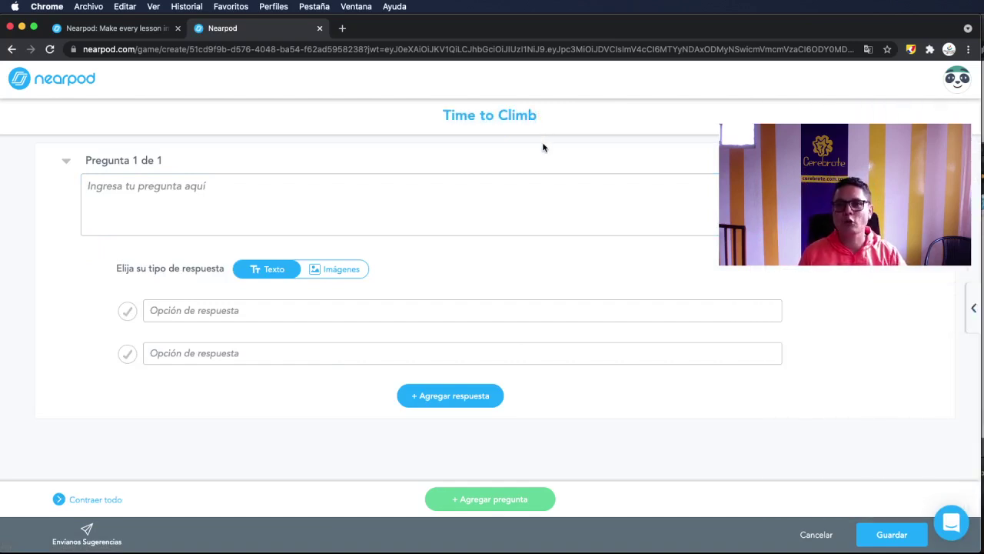
pyautogui.click(869, 48)
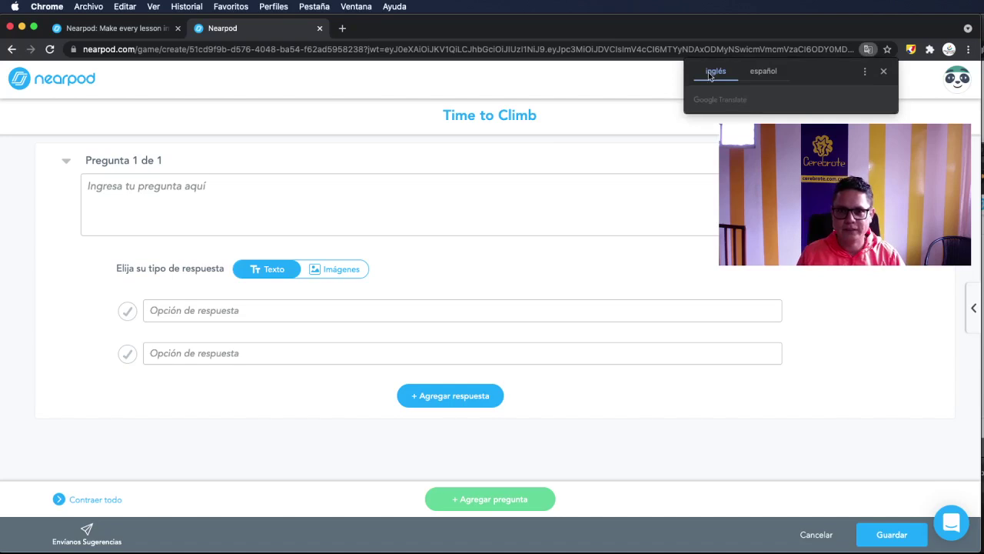
pyautogui.click(884, 70)
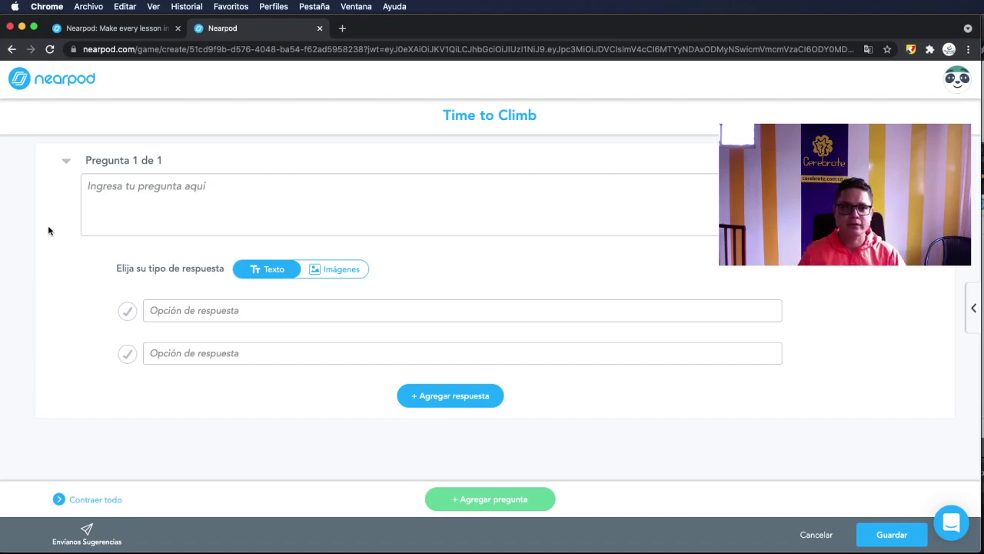
# - Enter "¿Cuál es el juego que sale en esta imagen?" as the text of the first question
pyautogui.click(153, 197)
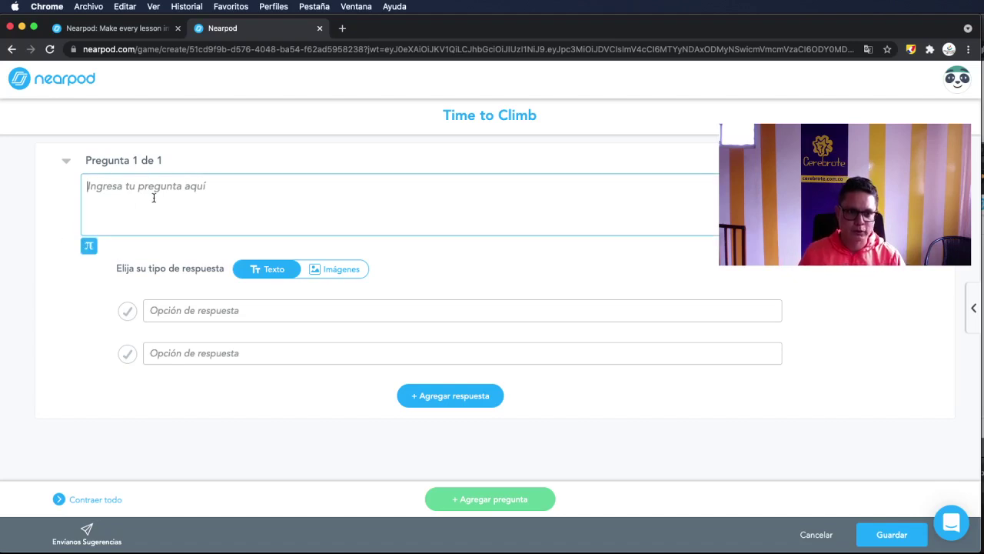
pyautogui.write('Cuál')
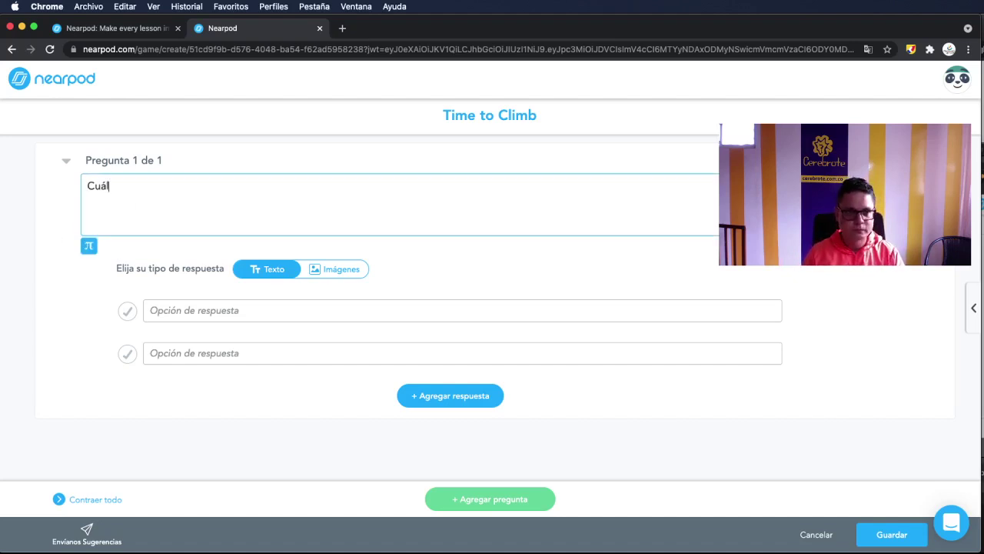
pyautogui.write(' es la imag')
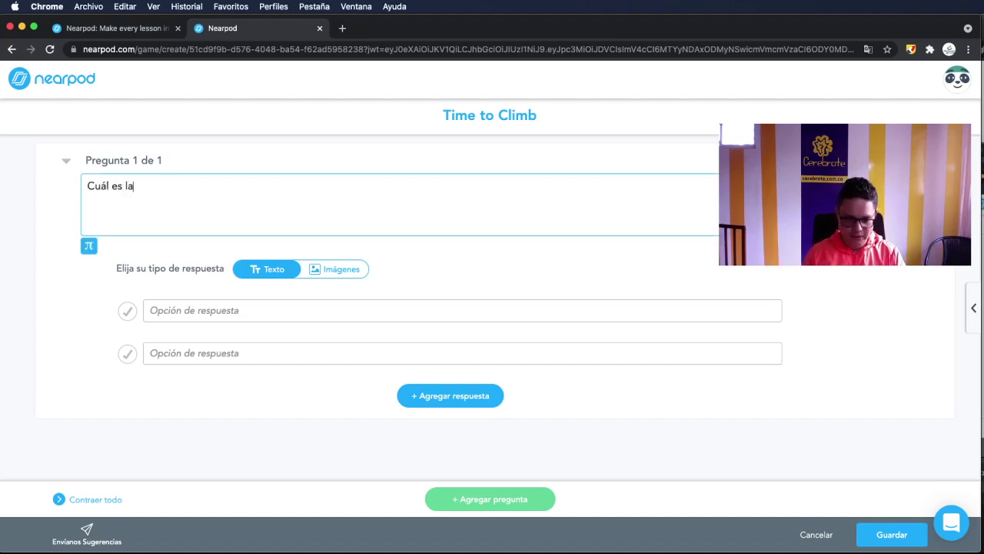
pyautogui.press('BackSpace')
pyautogui.press('BackSpace')
pyautogui.press('BackSpace')
pyautogui.press('BackSpace')
pyautogui.press('BackSpace')
pyautogui.press('BackSpace')
pyautogui.press('BackSpace')
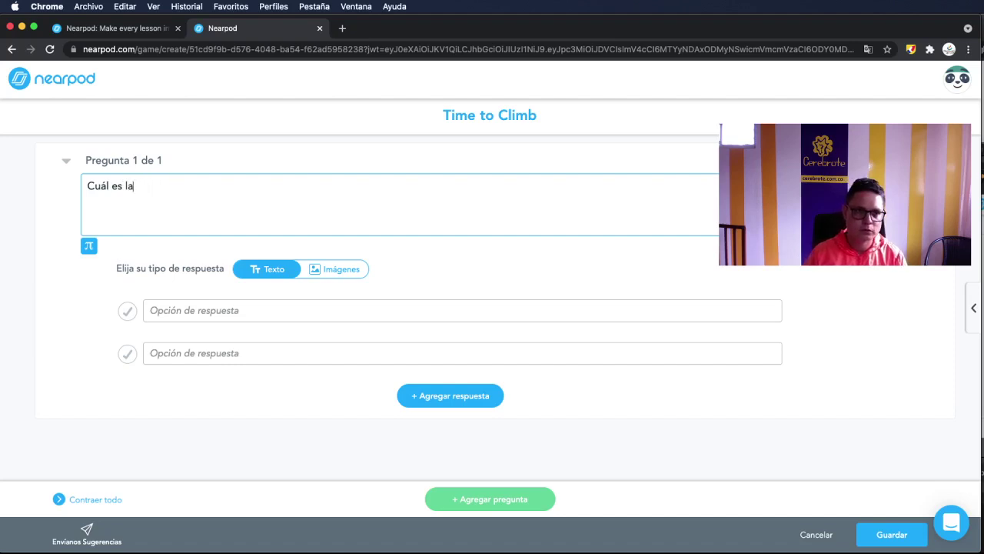
pyautogui.write('el juego')
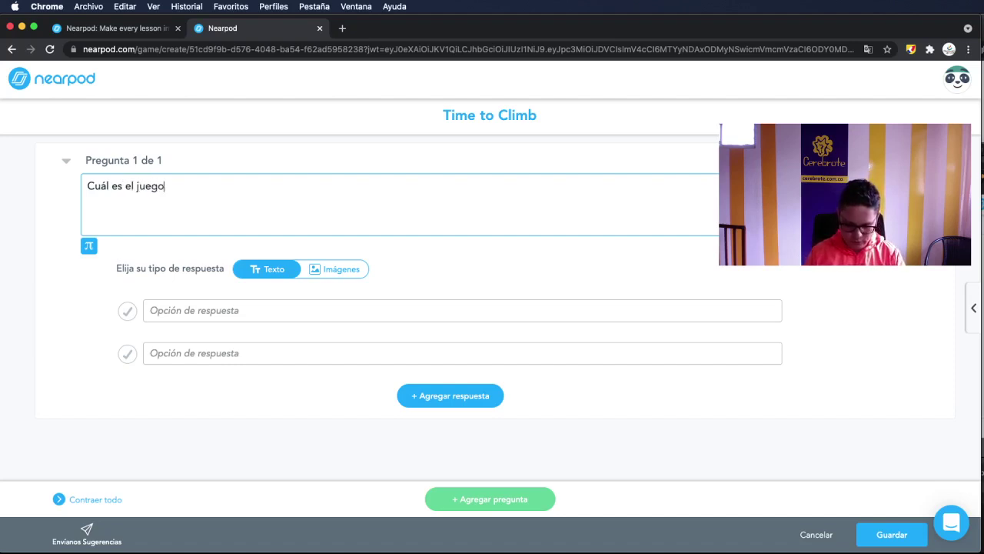
pyautogui.write(' que sale en esta imagen')
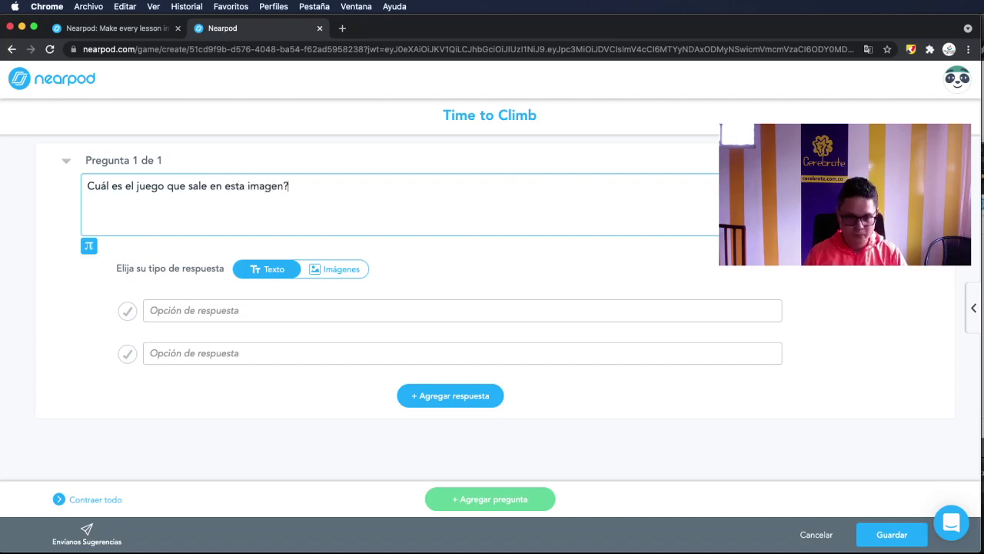
pyautogui.write('?')
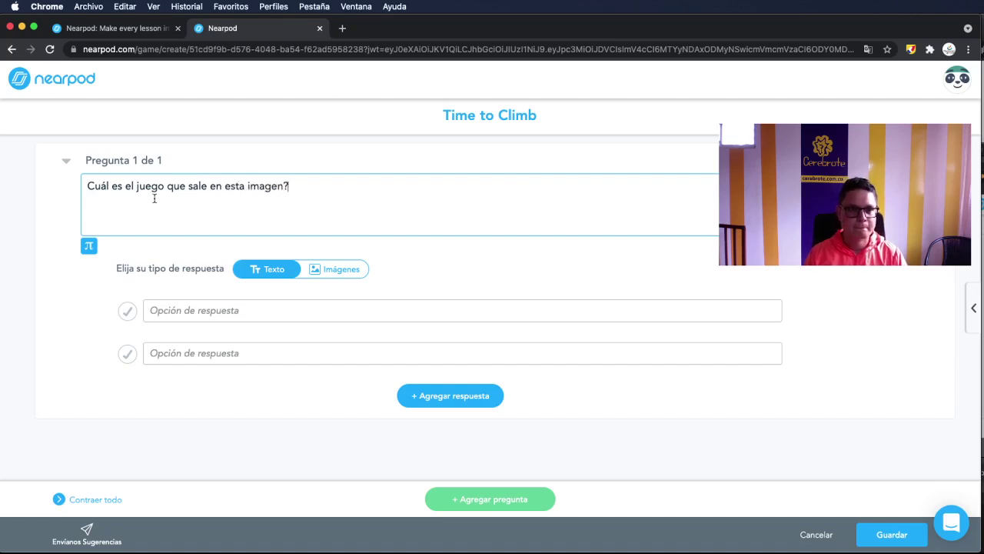
pyautogui.click(87, 190)
pyautogui.write('¿')
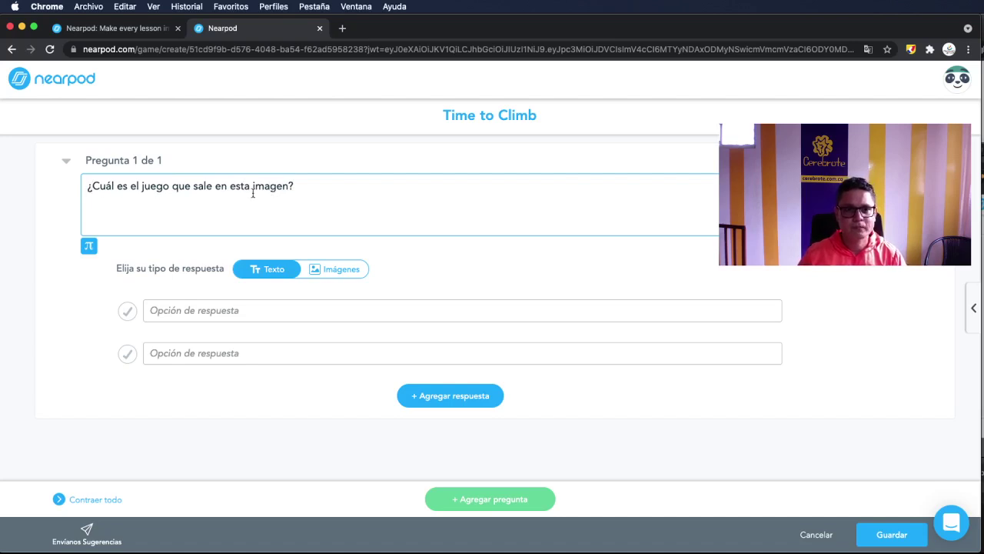
pyautogui.moveTo(293, 187); pyautogui.dragTo(89, 187)
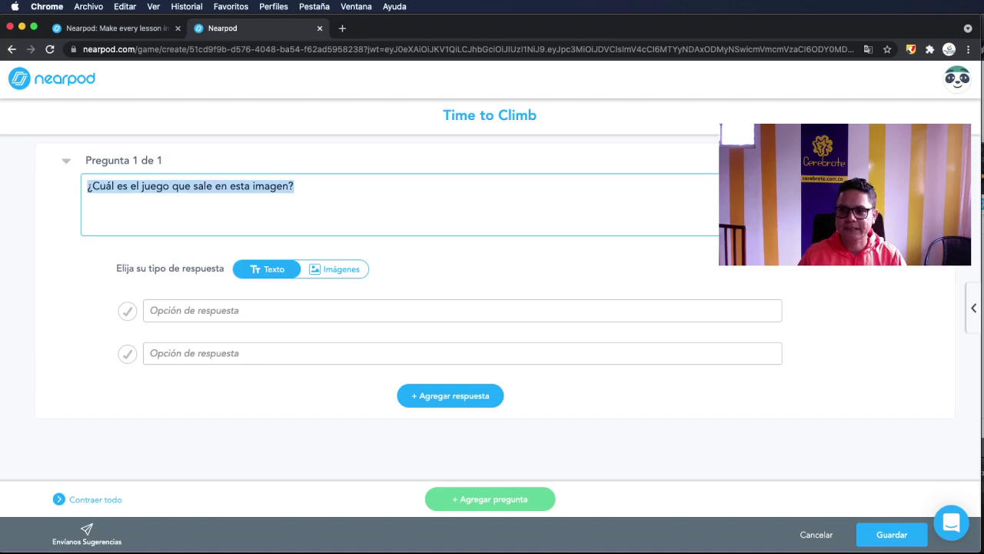
pyautogui.press('super+Tab')
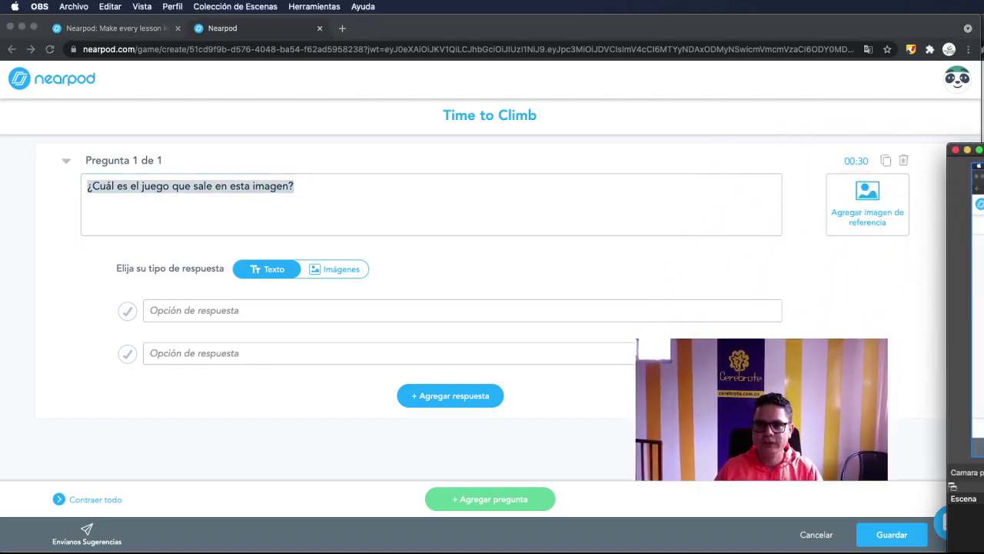
pyautogui.press('super+Tab')
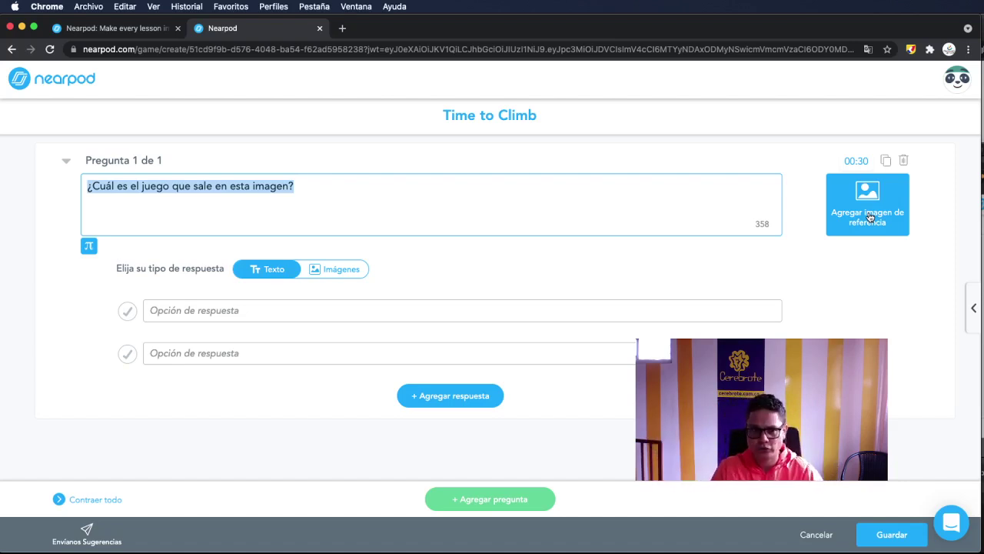
pyautogui.click(146, 191)
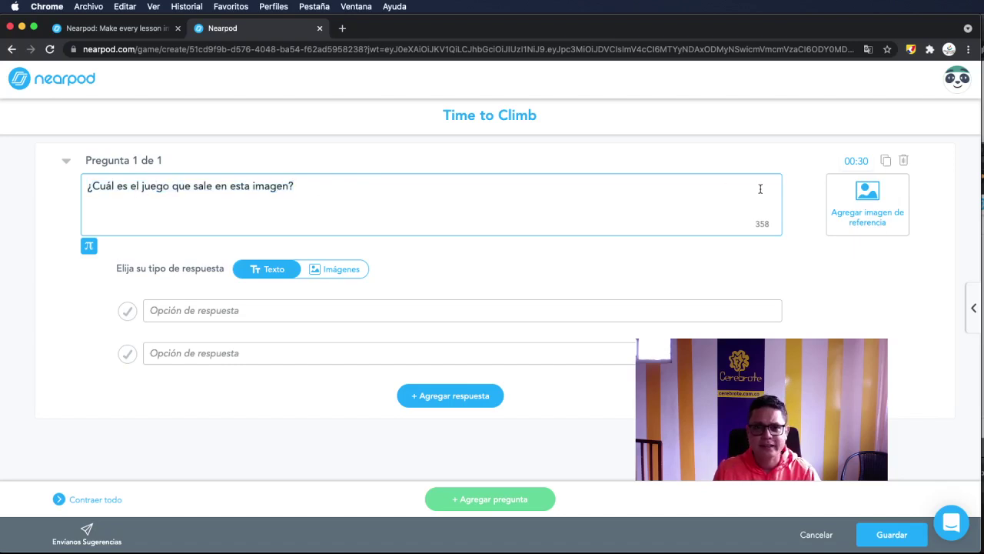
# - Add a reference image to the first question by searching for "free fire" and saving the dark picture with the centred FREE FIRE logo
pyautogui.click(851, 204)
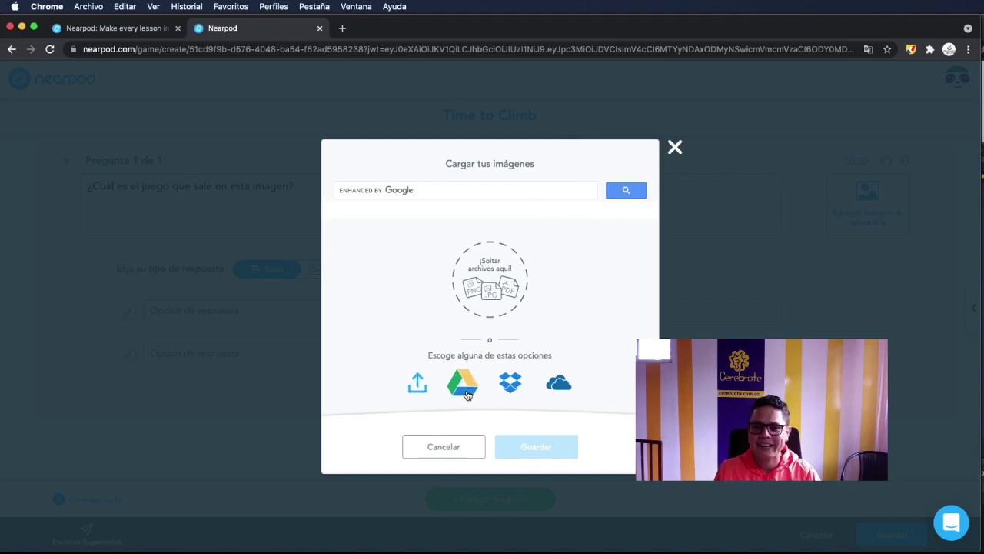
pyautogui.click(438, 196)
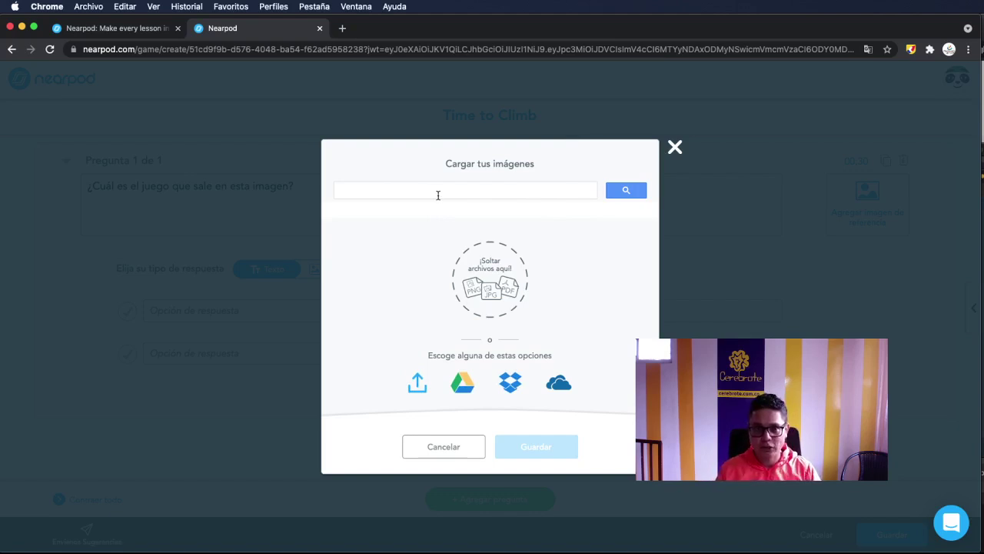
pyautogui.write('free')
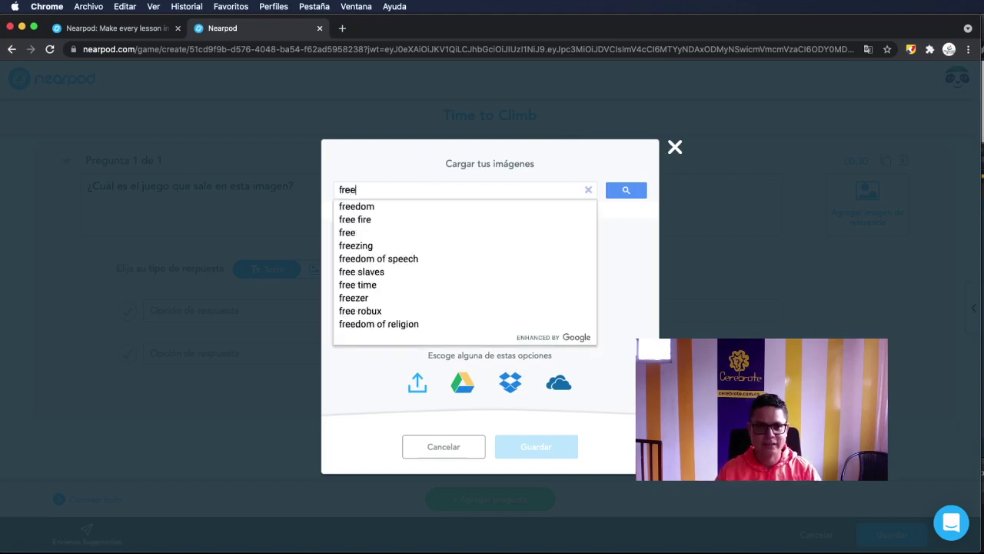
pyautogui.click(431, 220)
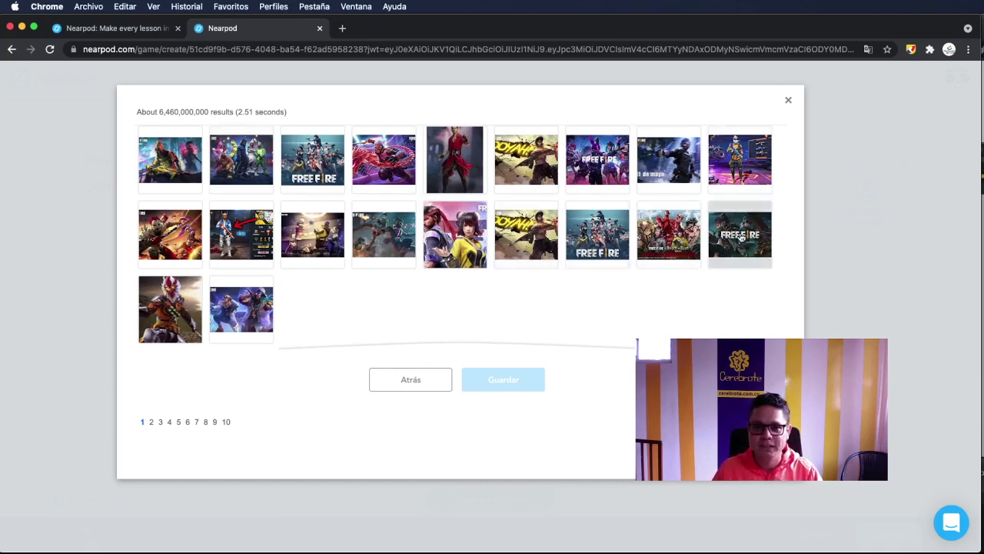
pyautogui.click(741, 237)
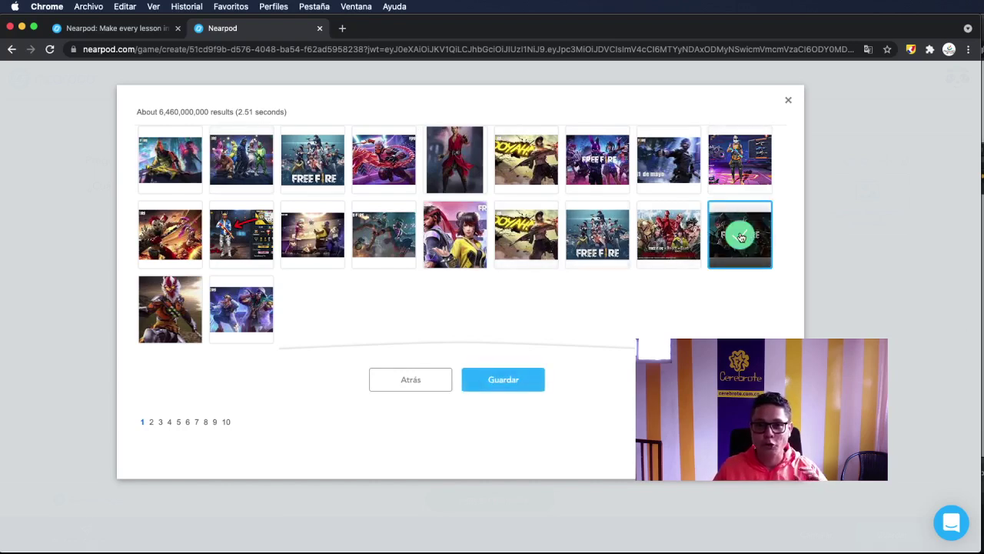
pyautogui.click(502, 390)
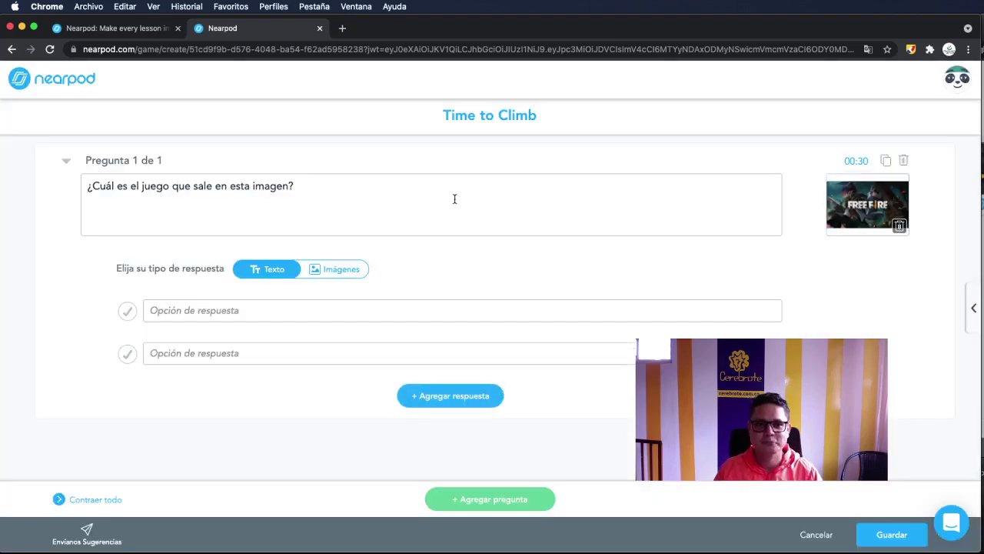
# - Fill in the first question's two text answer options with "Clash of Clash" and "Free Fire"
pyautogui.moveTo(93, 185); pyautogui.dragTo(323, 189)
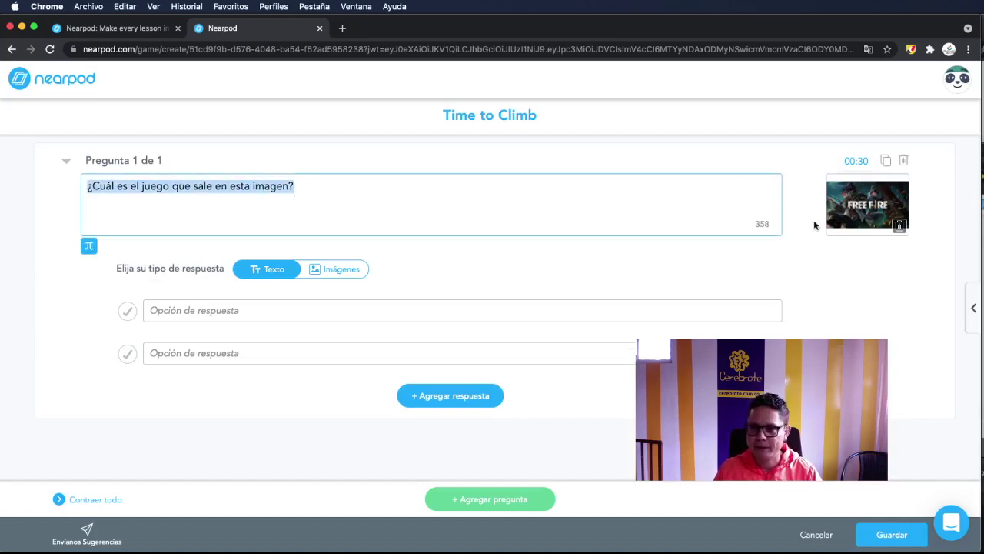
pyautogui.click(435, 317)
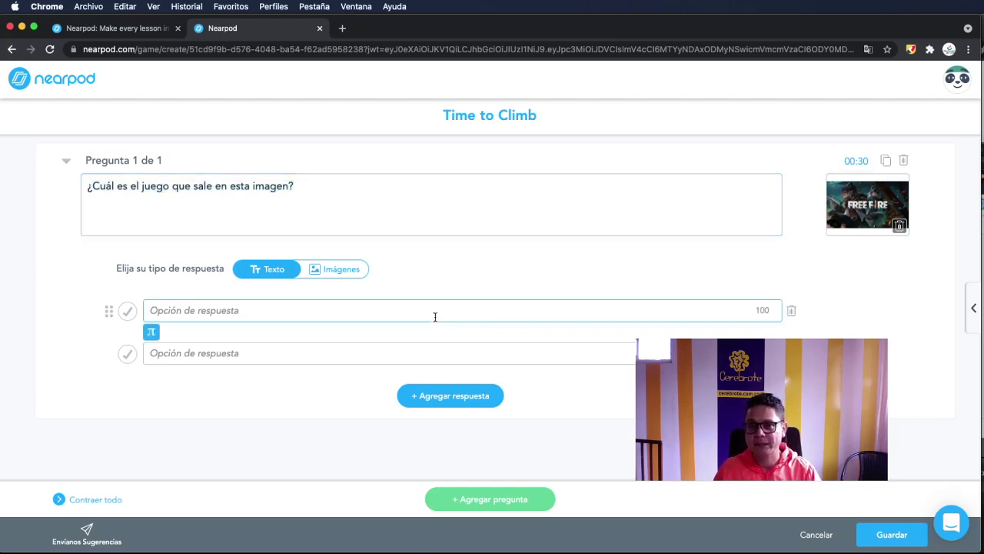
pyautogui.write('Clash o')
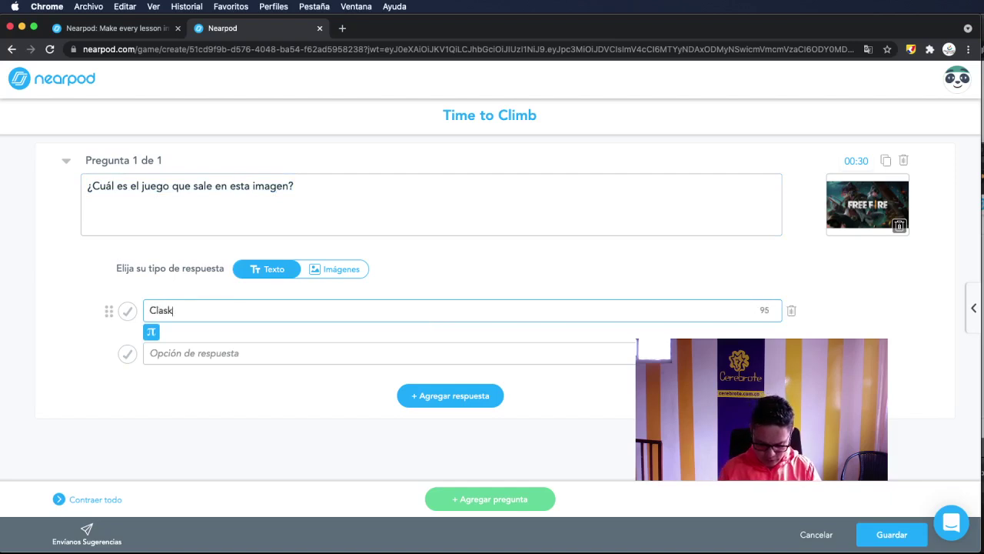
pyautogui.write('f Clash')
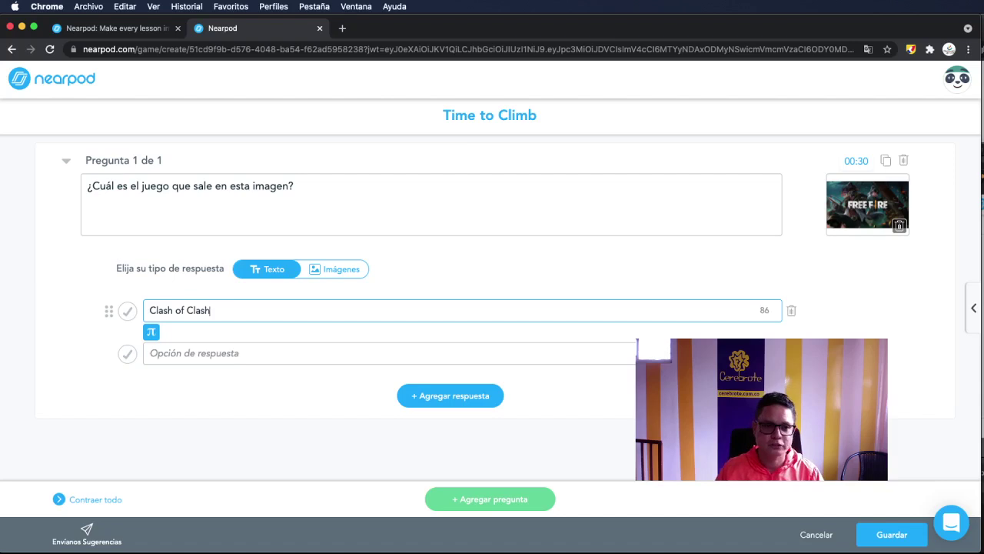
pyautogui.click(433, 358)
pyautogui.write('Free Fire')
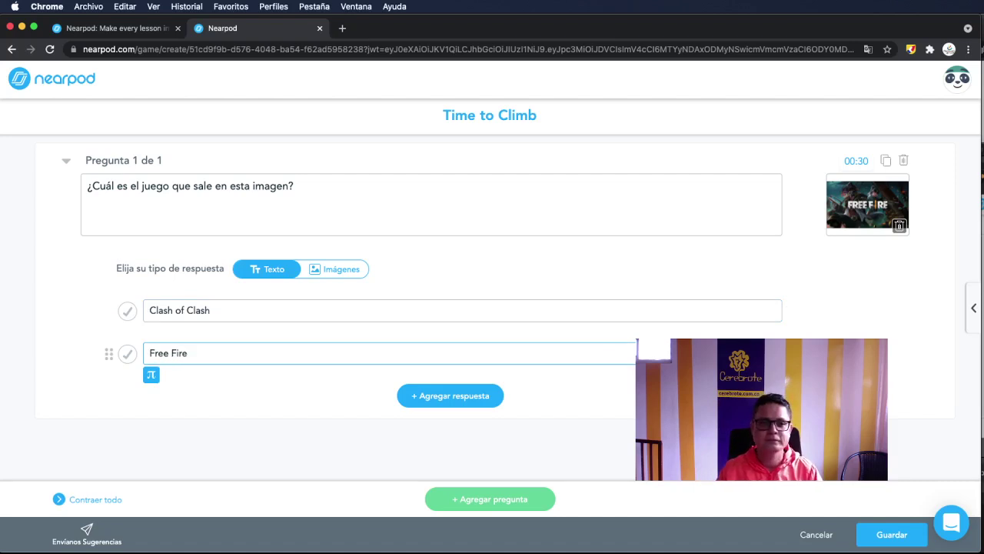
# - Add two more answer options to the first question, "Mario Bross" and "La bolita"
pyautogui.click(466, 402)
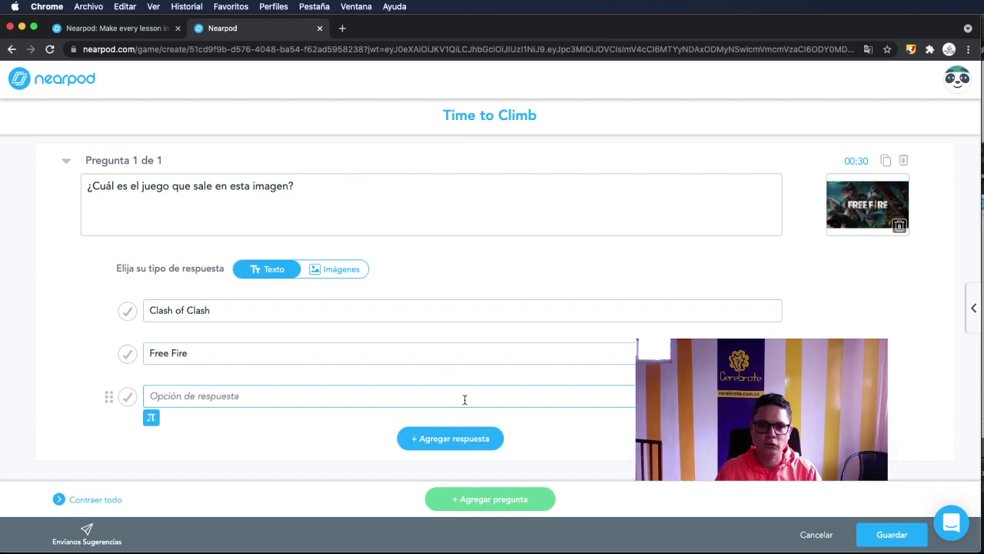
pyautogui.write('Mario Bross')
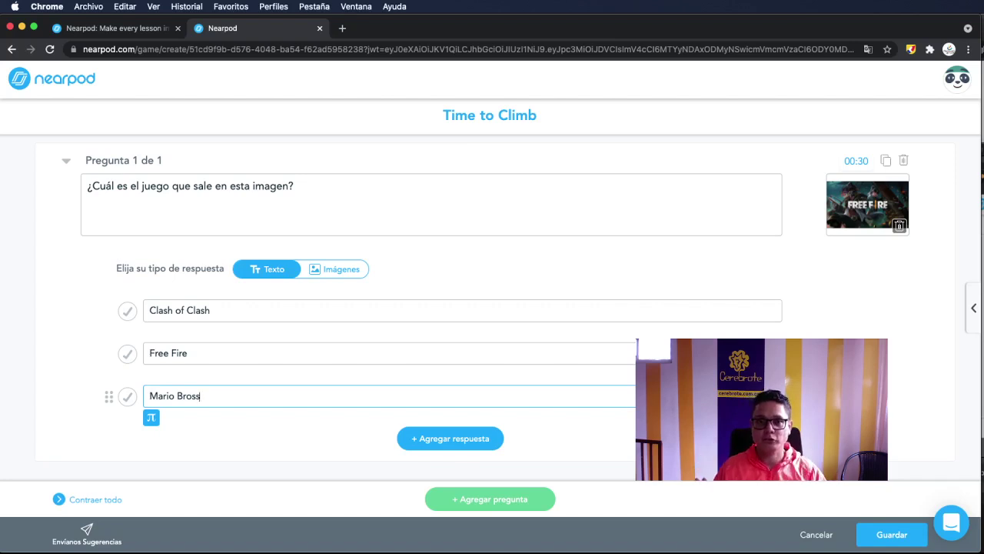
pyautogui.click(453, 440)
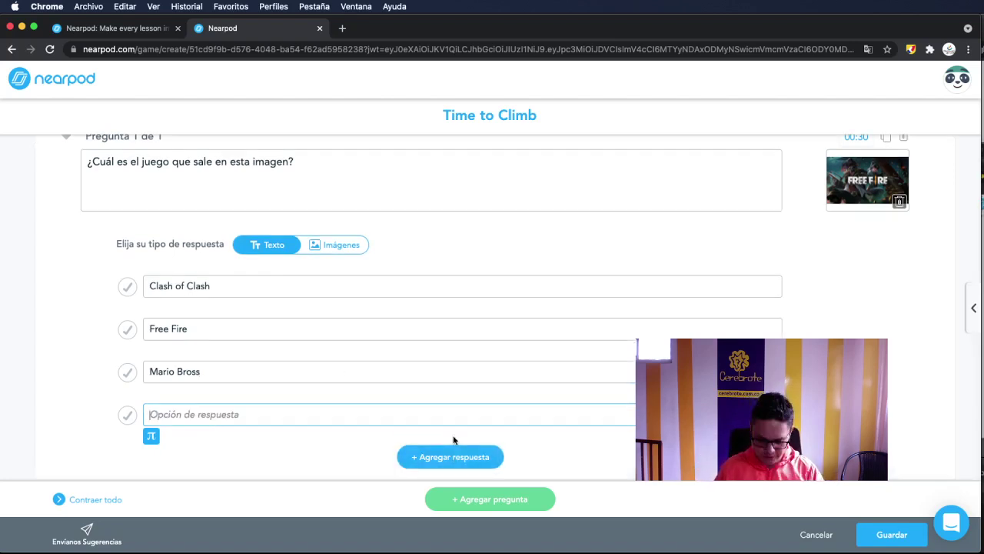
pyautogui.write('La bolita')
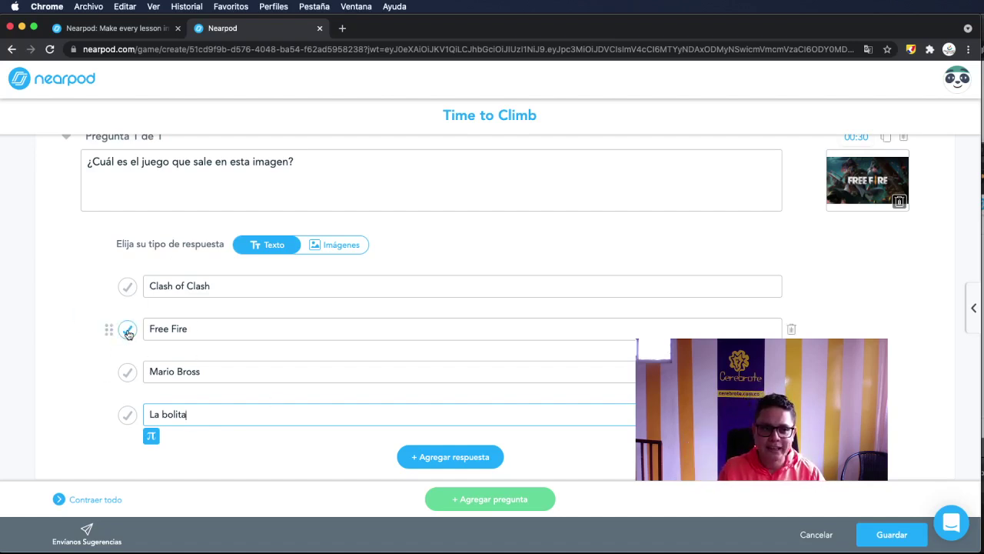
# - Point a temporary arrow at the Free Fire option's check mark, clear the annotation, and mark Free Fire as the correct answer
pyautogui.click(912, 49)
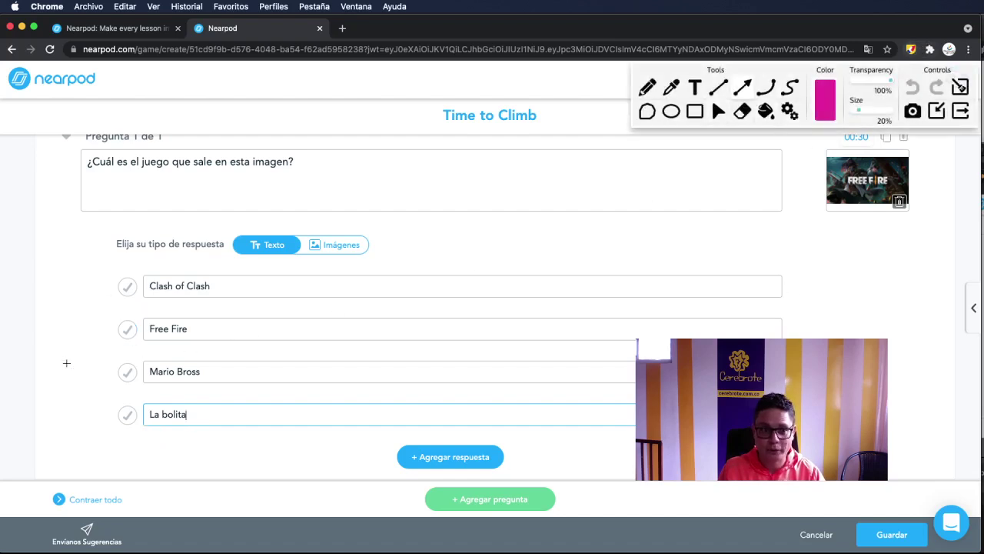
pyautogui.moveTo(37, 432); pyautogui.dragTo(116, 332)
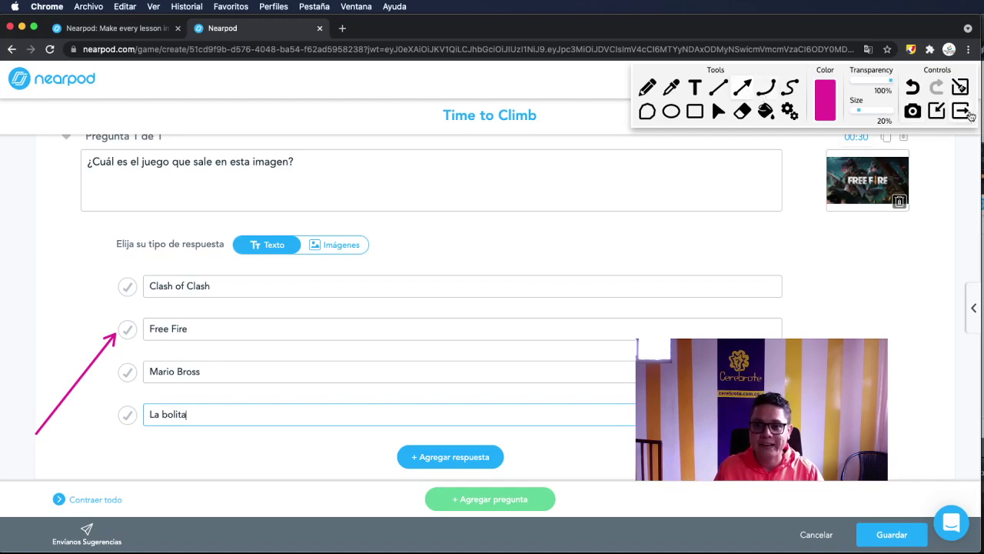
pyautogui.click(960, 87)
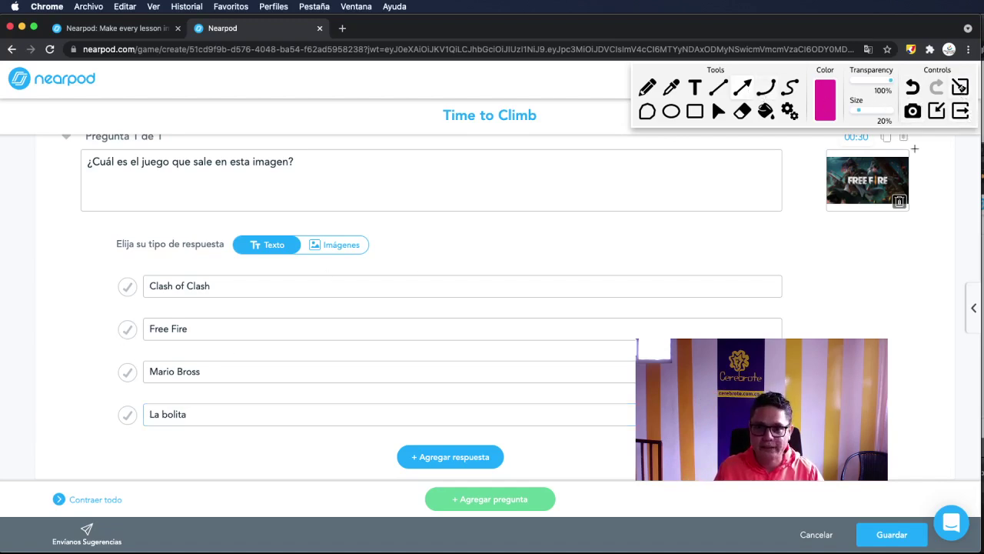
pyautogui.click(961, 111)
pyautogui.click(126, 331)
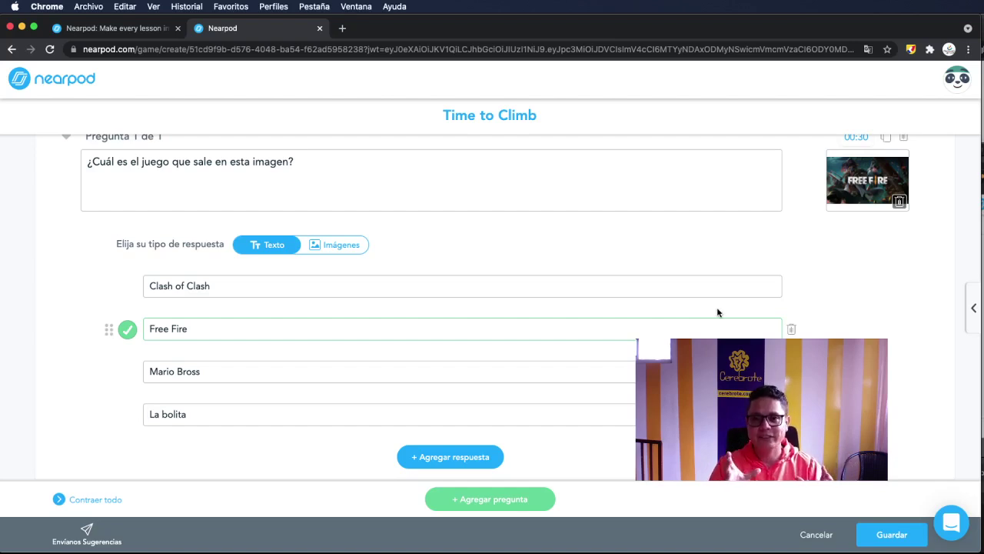
pyautogui.scroll(1, 715, 310)
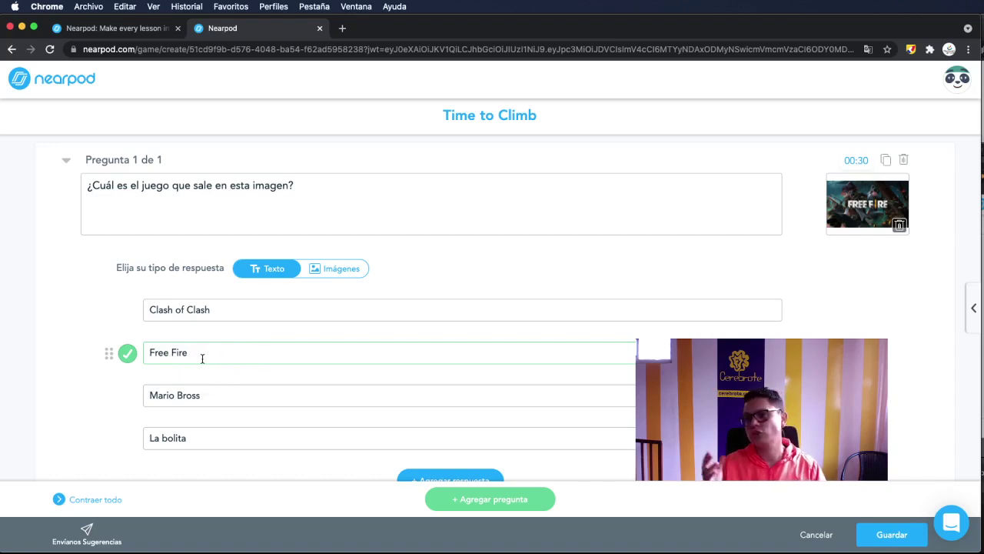
pyautogui.scroll(-1, 202, 356)
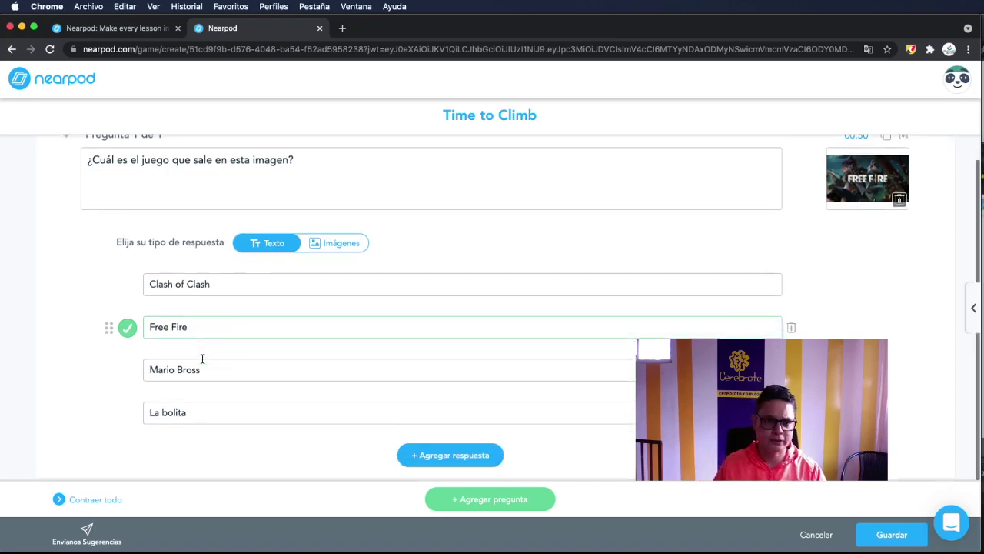
pyautogui.scroll(1, 198, 293)
pyautogui.scroll(-1, 196, 228)
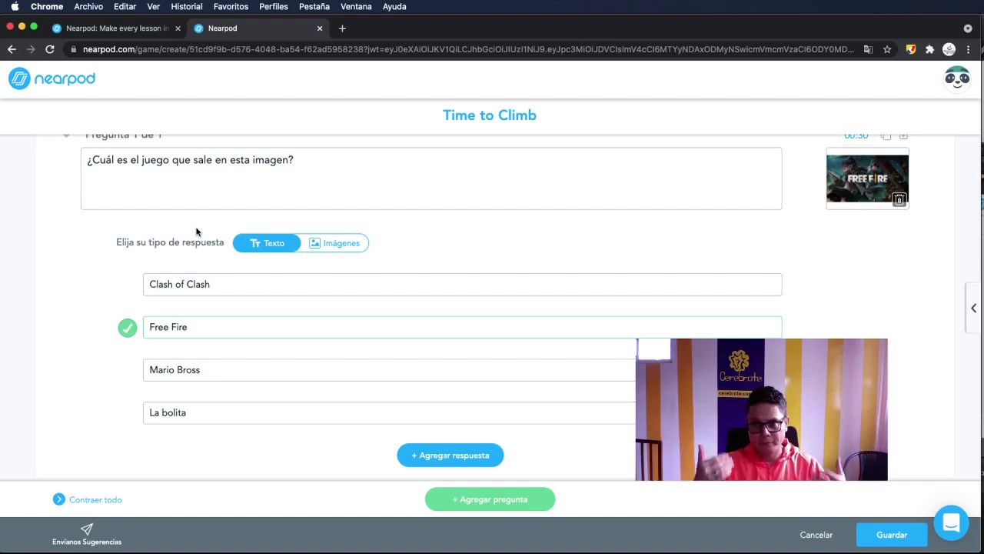
pyautogui.scroll(1, 531, 269)
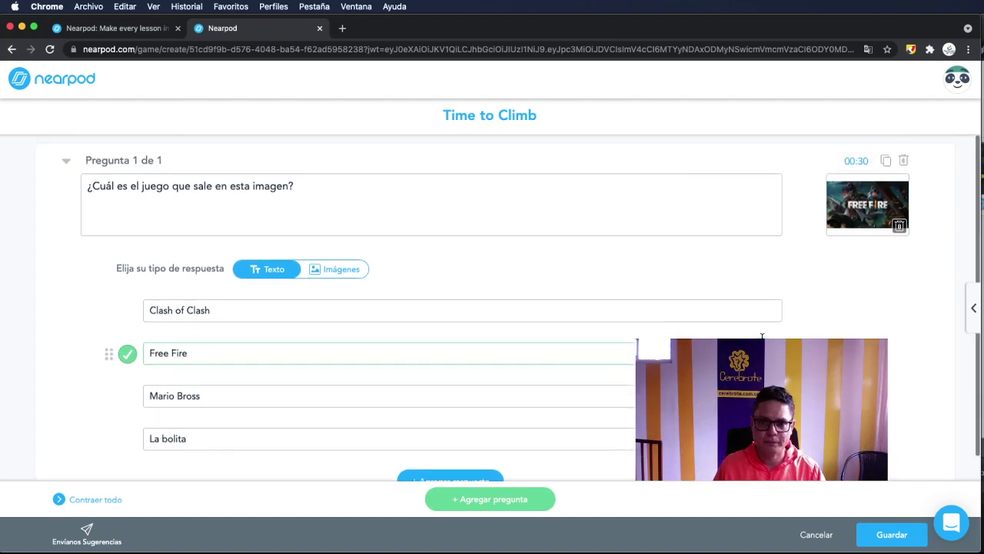
# - Point temporary arrows at the first question's time limit and duplicate control, and clear the annotations
pyautogui.click(912, 49)
pyautogui.moveTo(804, 339); pyautogui.dragTo(854, 165)
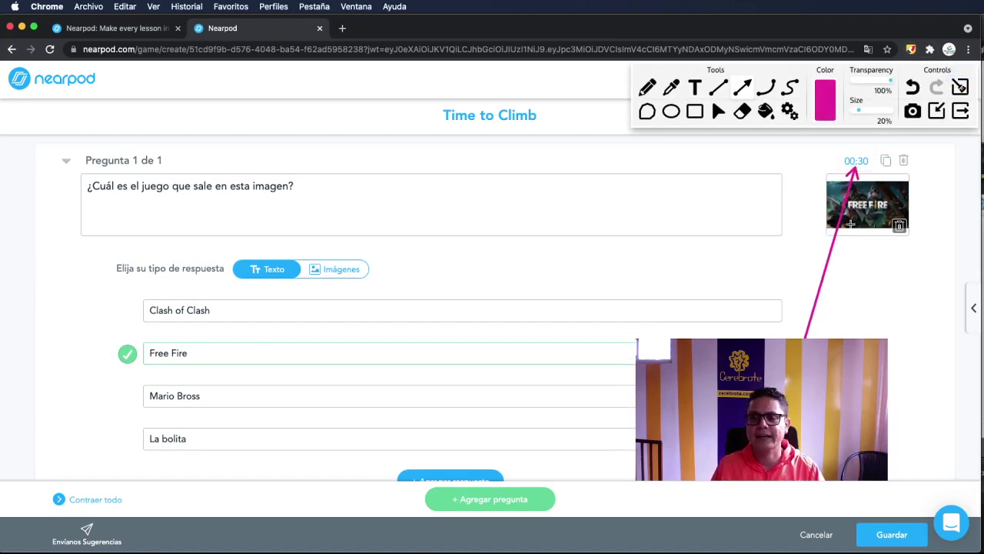
pyautogui.moveTo(852, 338); pyautogui.dragTo(887, 171)
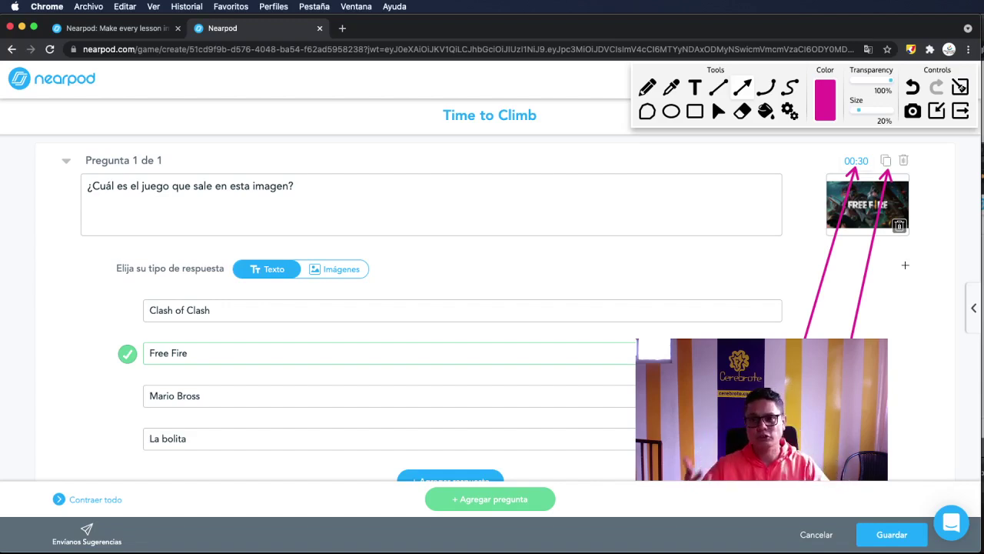
pyautogui.click(961, 87)
pyautogui.click(961, 110)
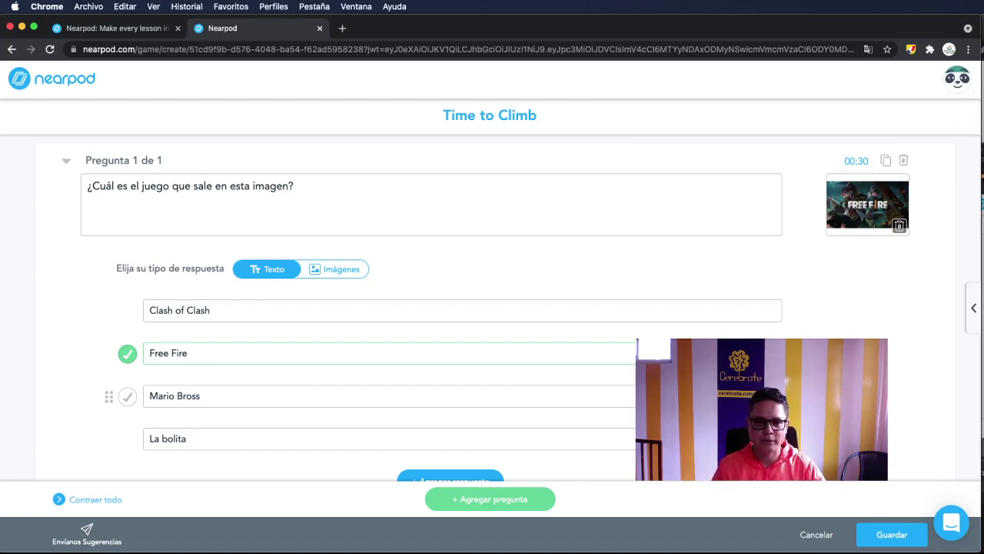
# - Add a second question to the quiz and enter "Cual de estos es el juego de Amoung Us" as its text
pyautogui.rightClick(472, 498)
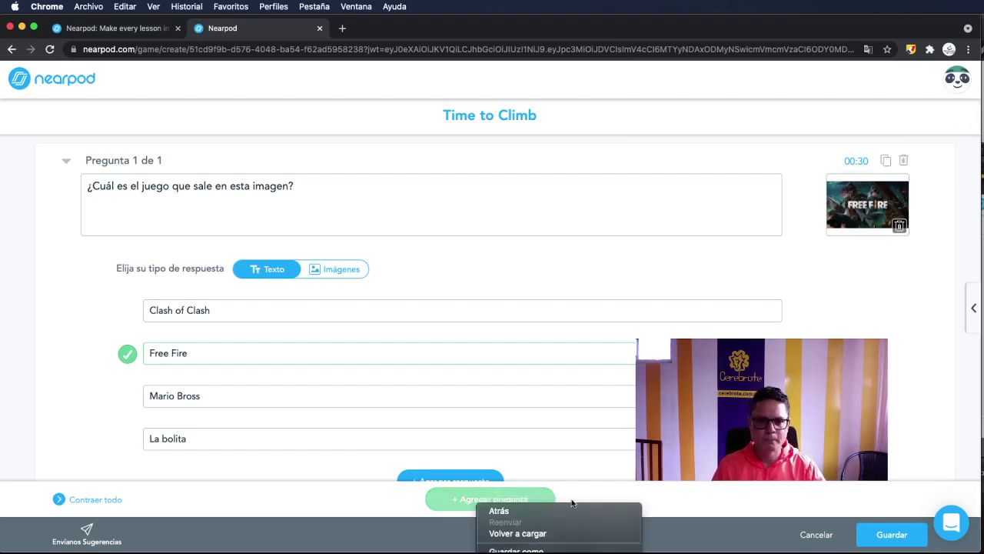
pyautogui.click(470, 500)
pyautogui.click(466, 504)
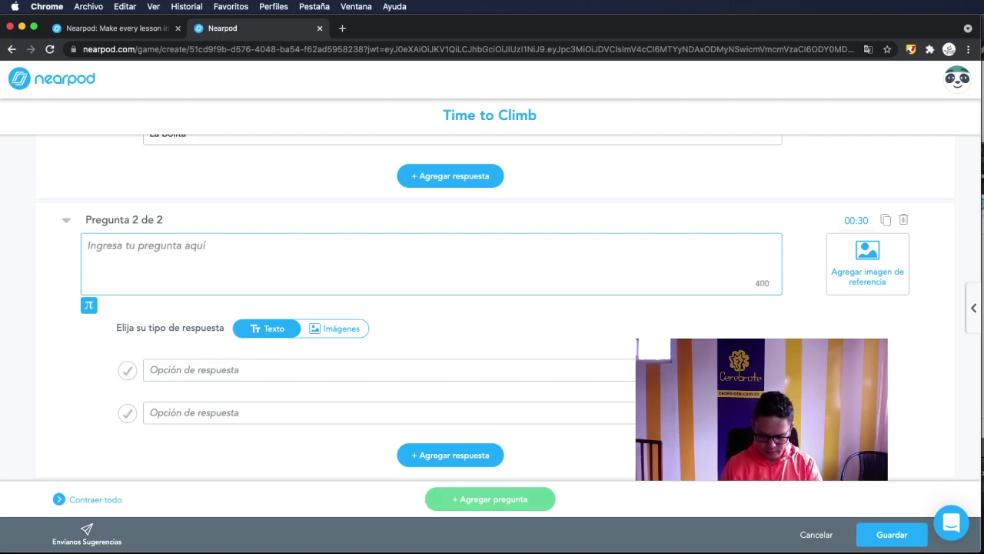
pyautogui.write('Cual de estos')
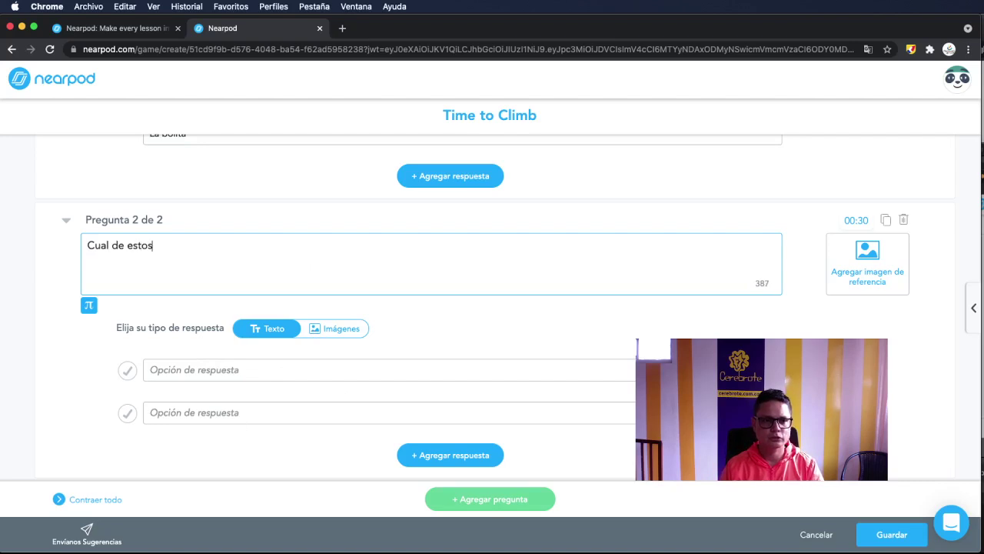
pyautogui.write(' es el j')
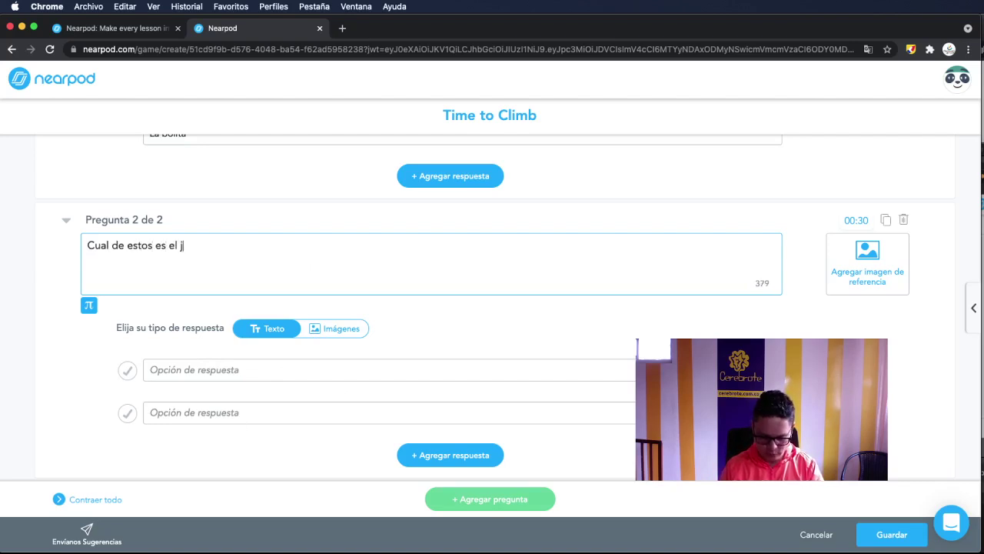
pyautogui.write('uego de Amoug')
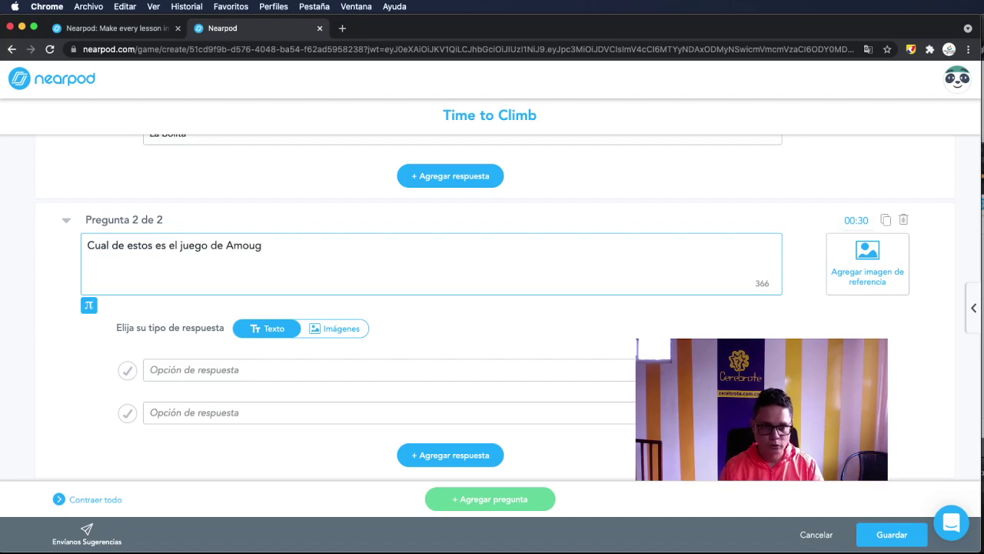
pyautogui.press('BackSpace')
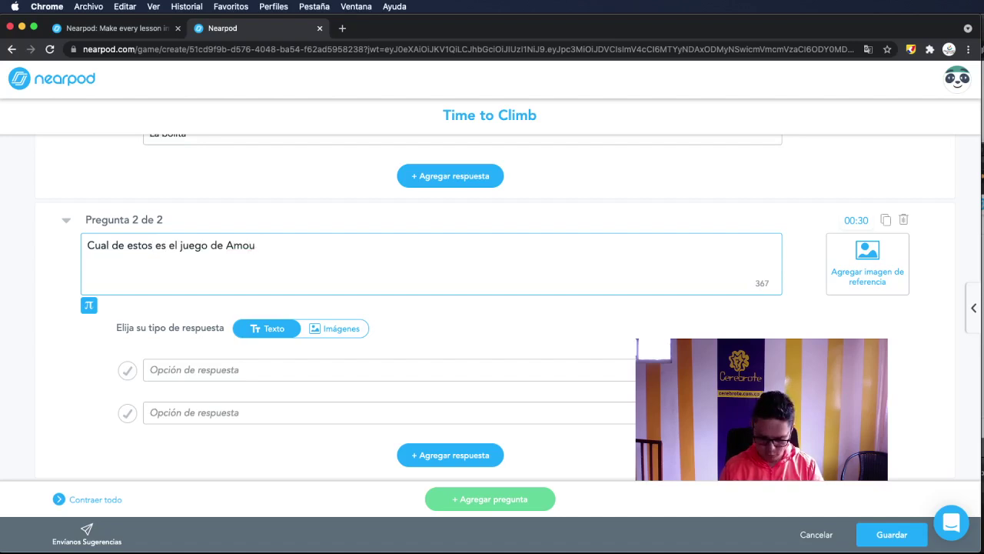
pyautogui.write('ng Us')
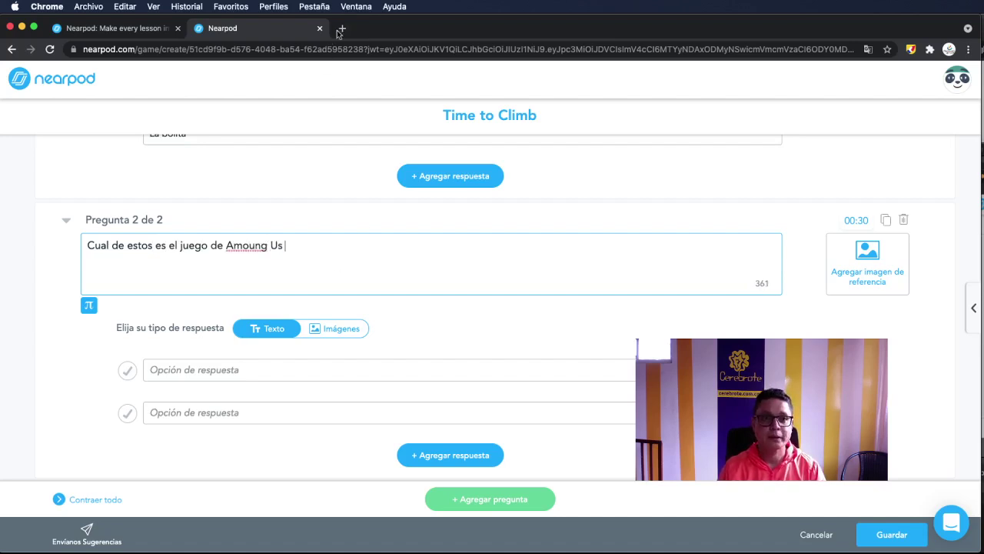
# - Check the spelling of the game's name through search suggestions in a new browser tab and correct it to "Among Us" in the second question
pyautogui.click(338, 31)
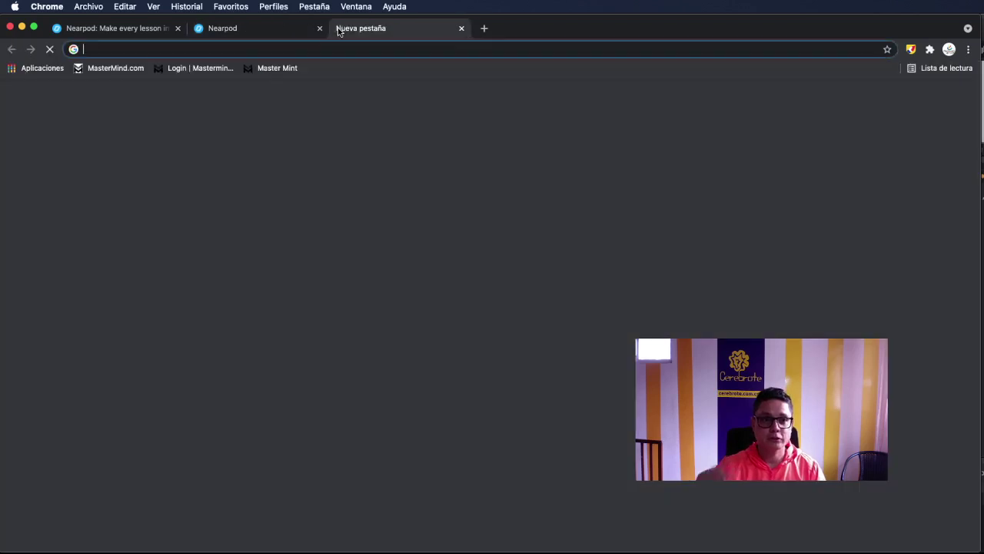
pyautogui.write('amou')
pyautogui.write('n')
pyautogui.press('Down')
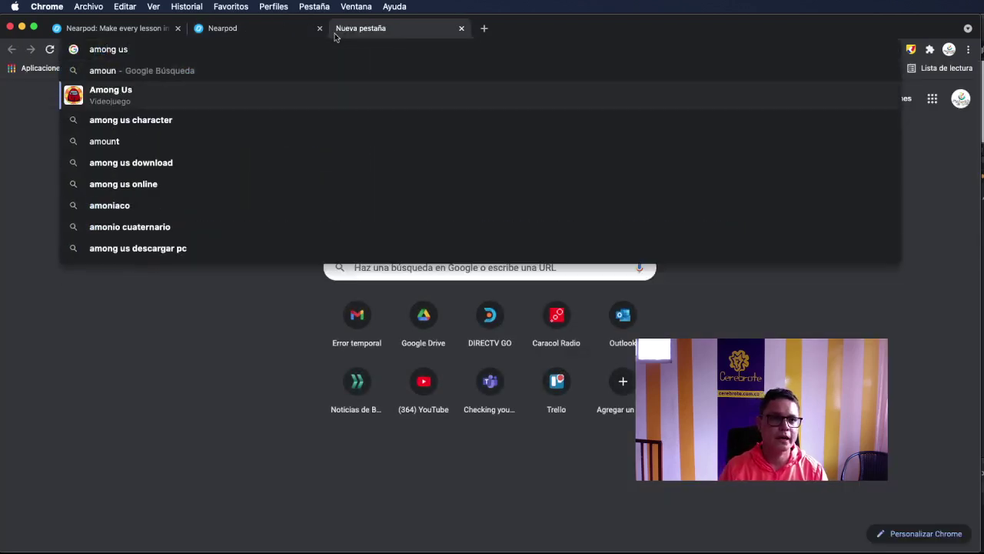
pyautogui.click(293, 37)
pyautogui.click(255, 250)
pyautogui.press('BackSpace')
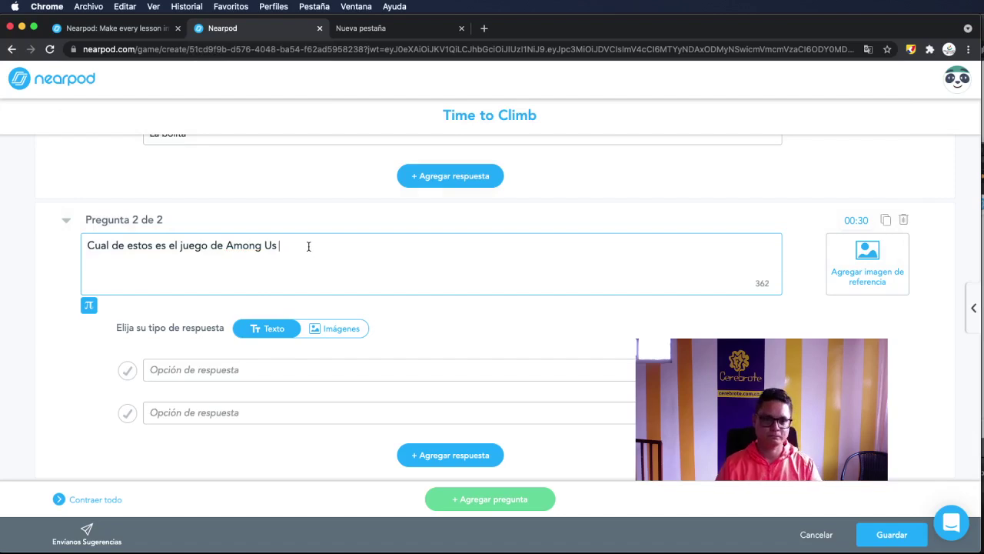
# - Add the question marks and the accent so the second question reads "¿Cuál de estos es el juego de Among Us?"
pyautogui.click(83, 246)
pyautogui.write('¿')
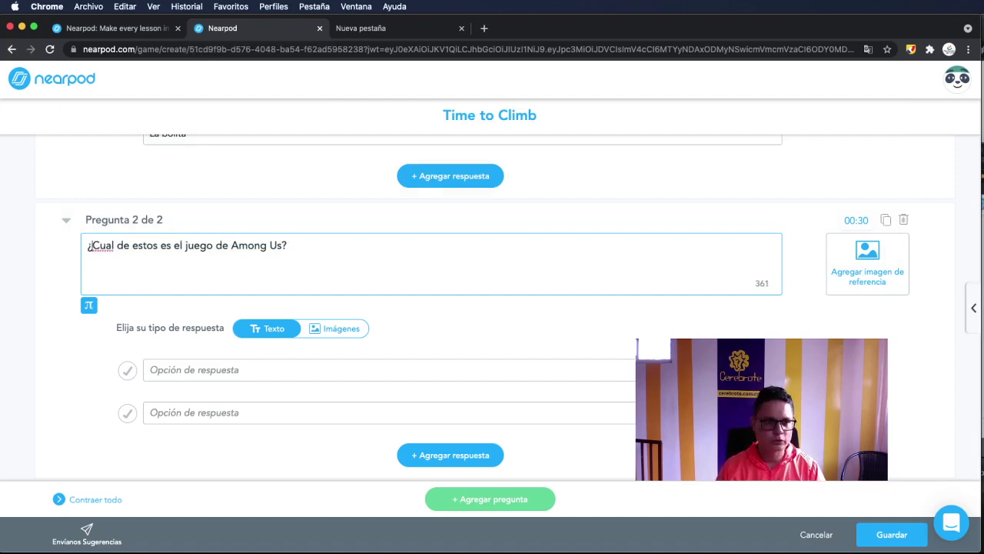
pyautogui.rightClick(100, 247)
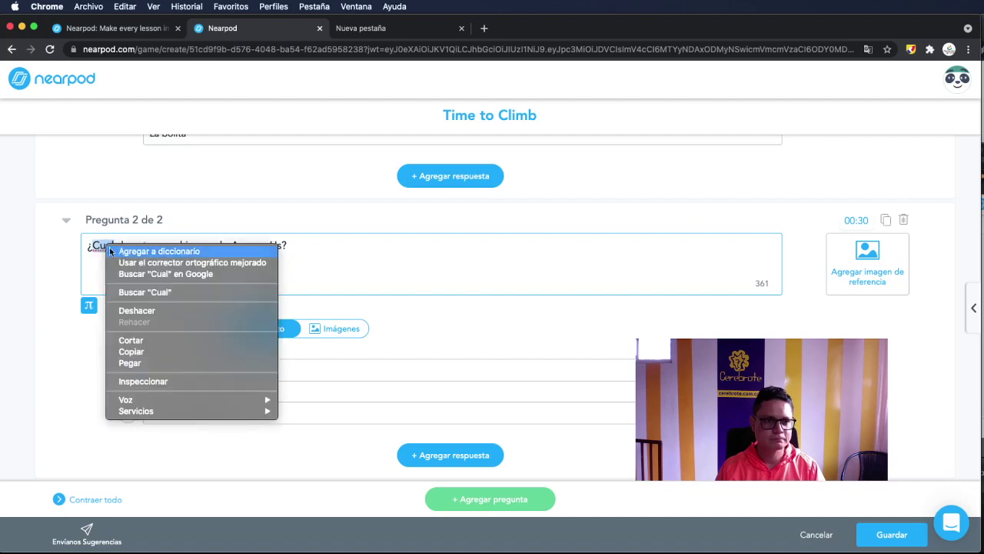
pyautogui.press('Escape')
pyautogui.click(112, 246)
pyautogui.press('BackSpace')
pyautogui.write('á')
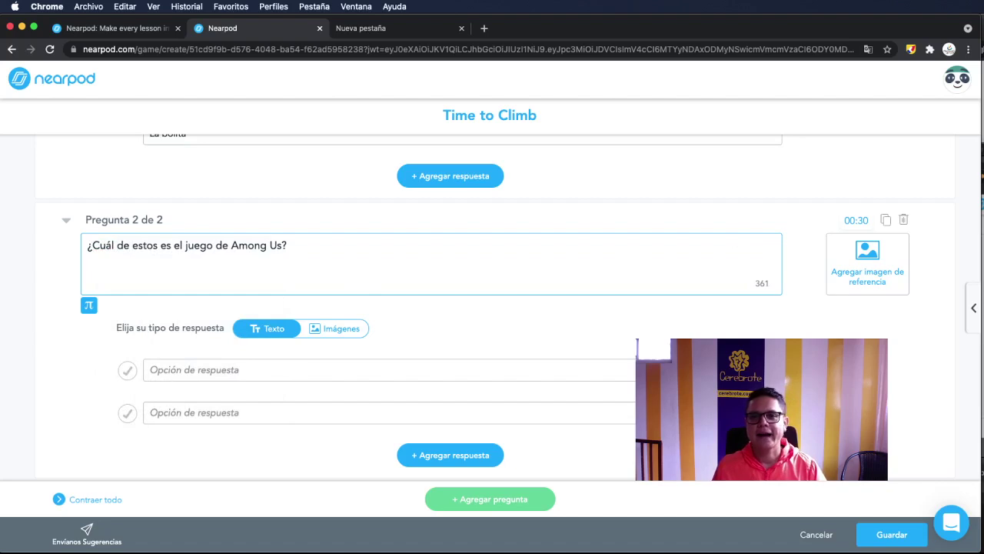
# - Search for "amoung us" images and add the blue crowned character picture as the second question's reference image
pyautogui.click(897, 267)
pyautogui.click(428, 188)
pyautogui.write('amou')
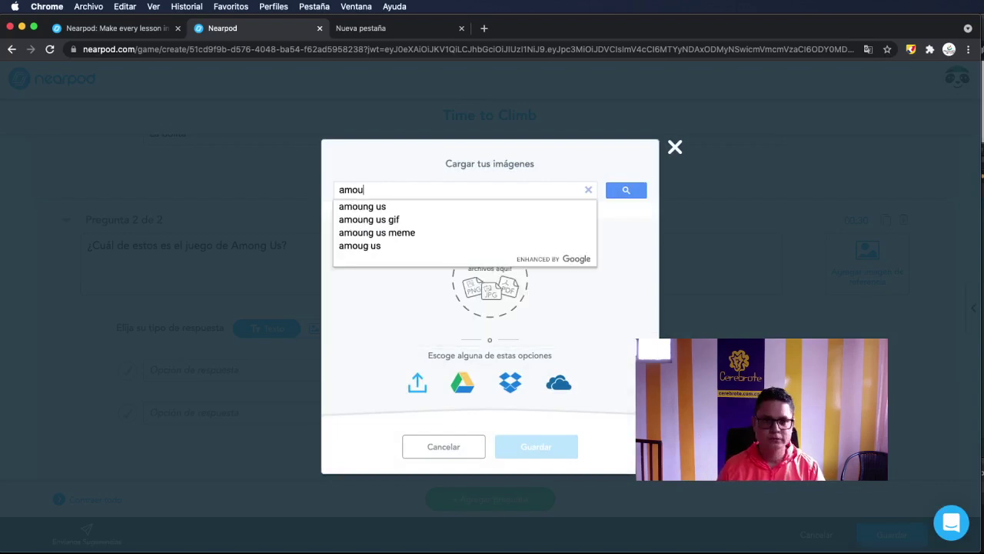
pyautogui.write('ng us')
pyautogui.click(414, 206)
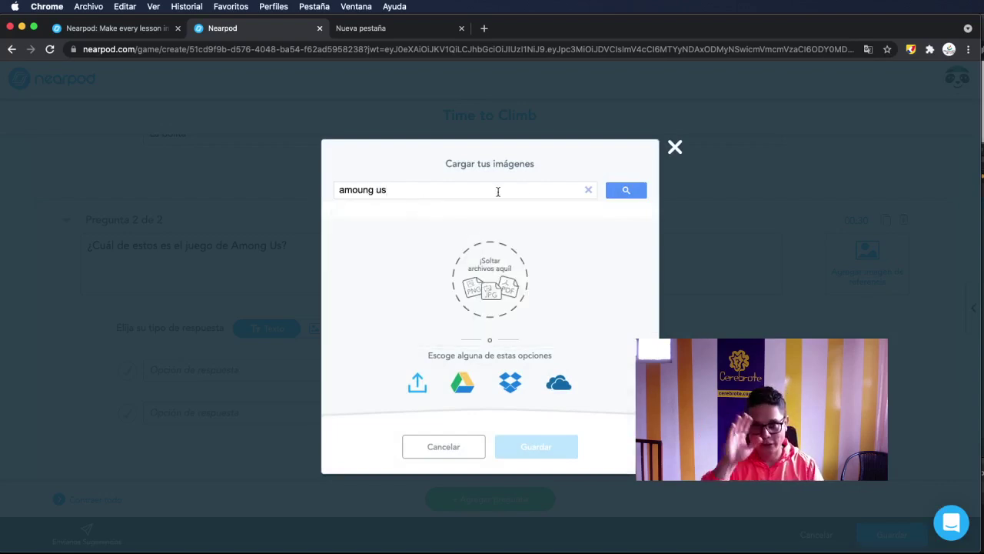
pyautogui.click(626, 191)
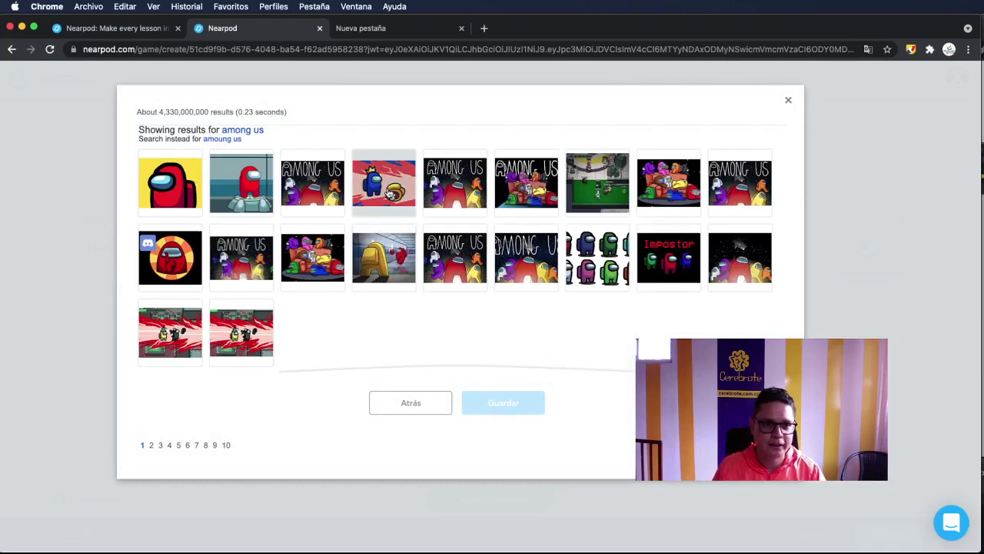
pyautogui.click(388, 193)
pyautogui.click(481, 402)
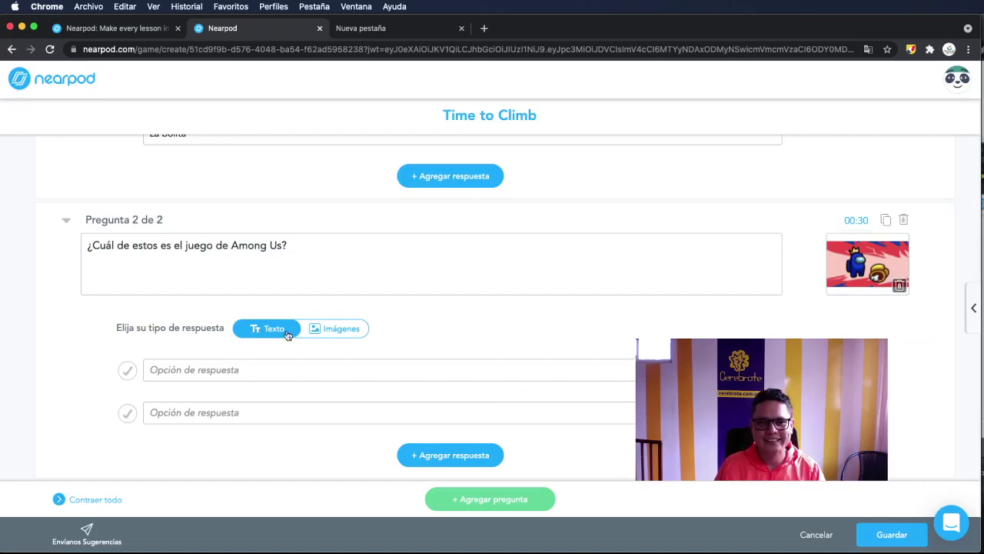
# - Set the second question's answer type to images, briefly showing the text type for comparison
pyautogui.click(342, 336)
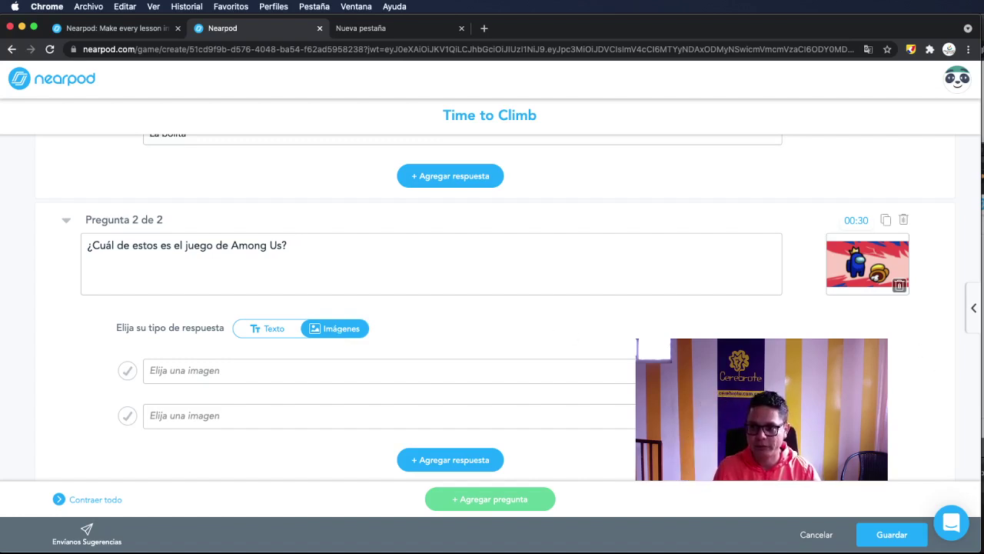
pyautogui.press('super+Tab')
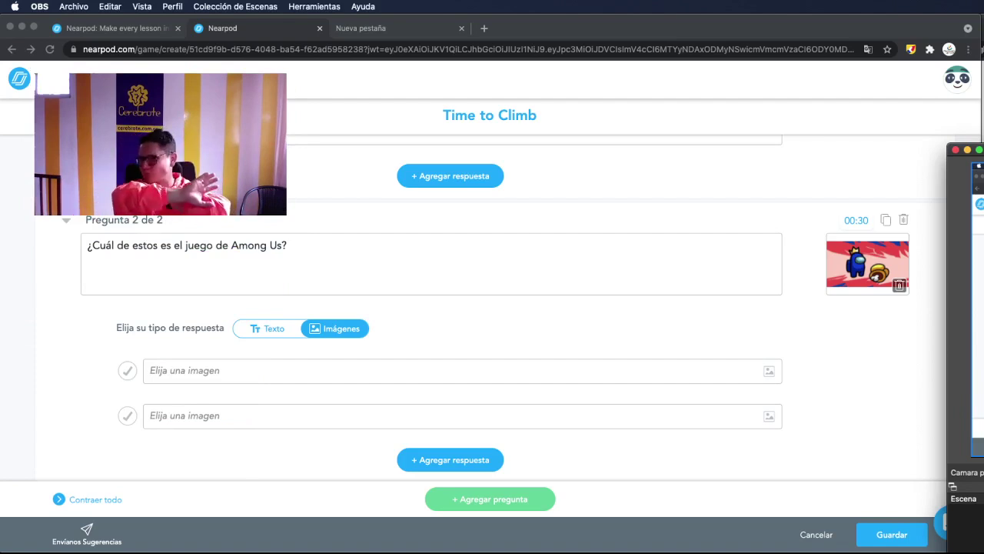
pyautogui.click(503, 382)
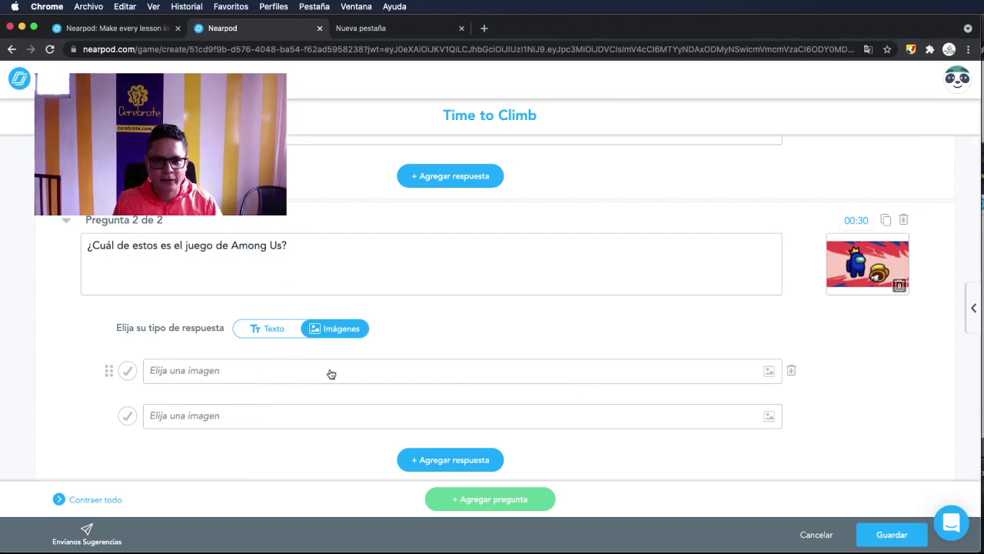
pyautogui.click(276, 333)
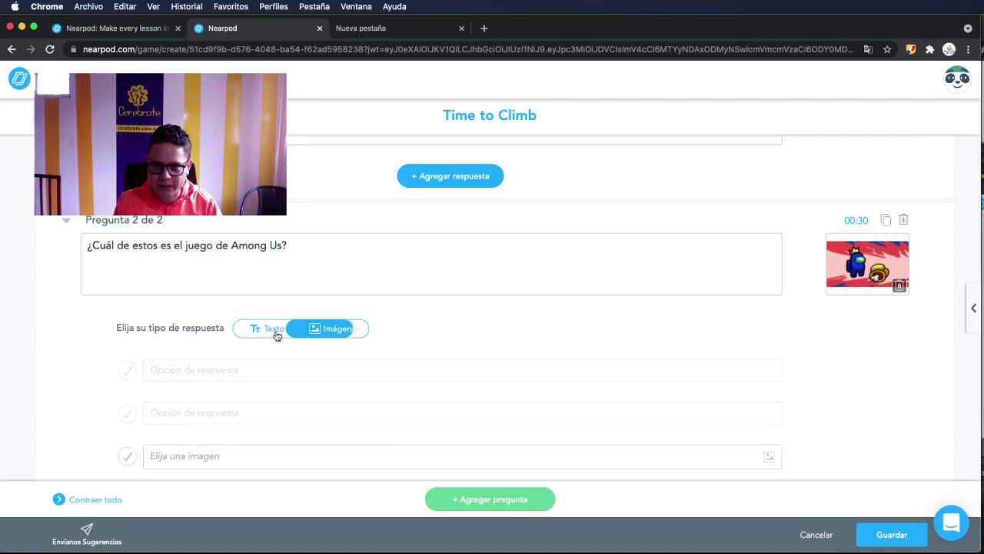
pyautogui.click(325, 333)
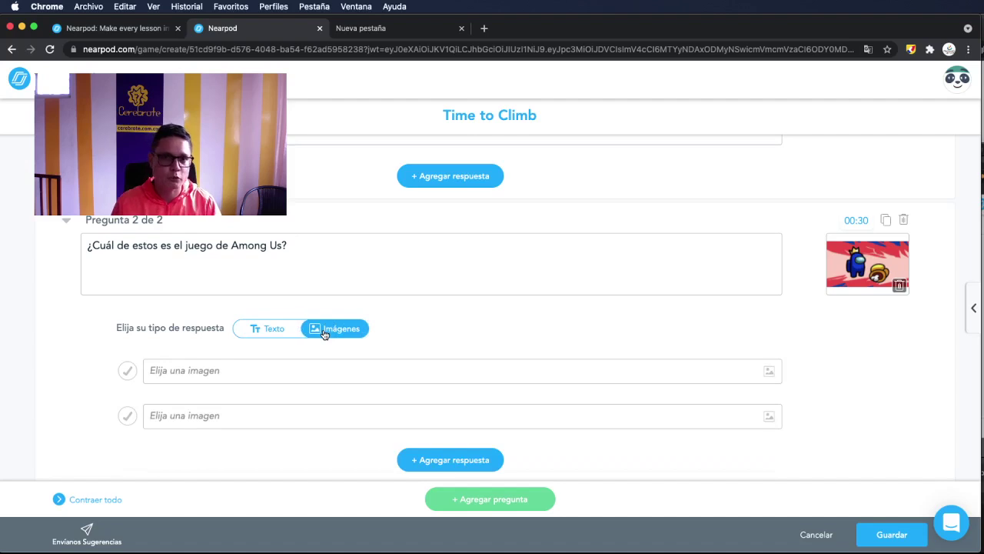
# - Point temporary arrows at the second question's text and image answer types, and clear the annotations
pyautogui.click(910, 49)
pyautogui.moveTo(839, 341)
pyautogui.mouseDown()
pyautogui.moveTo(339, 343)
pyautogui.moveTo(268, 303)
pyautogui.moveTo(278, 321)
pyautogui.mouseUp()
pyautogui.moveTo(749, 469); pyautogui.dragTo(357, 336)
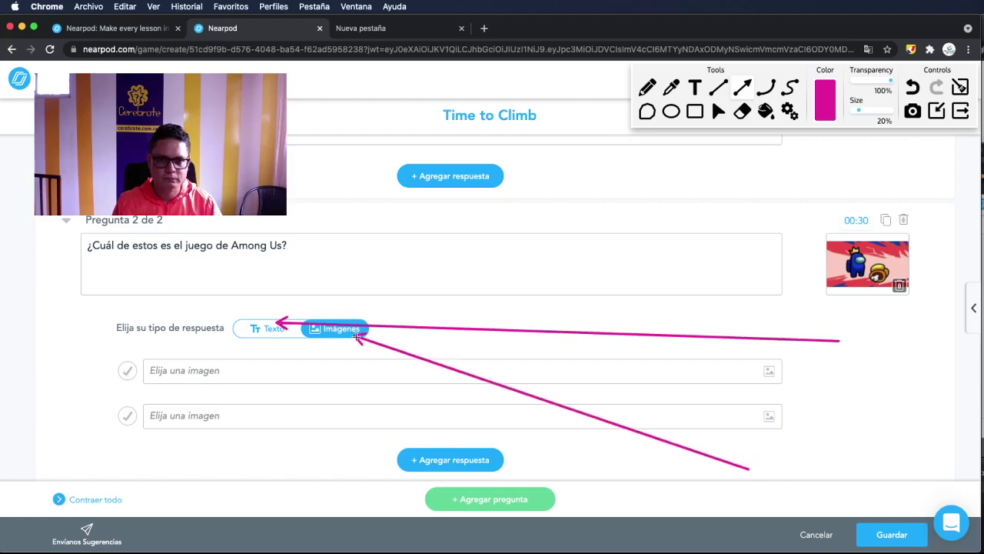
pyautogui.click(959, 106)
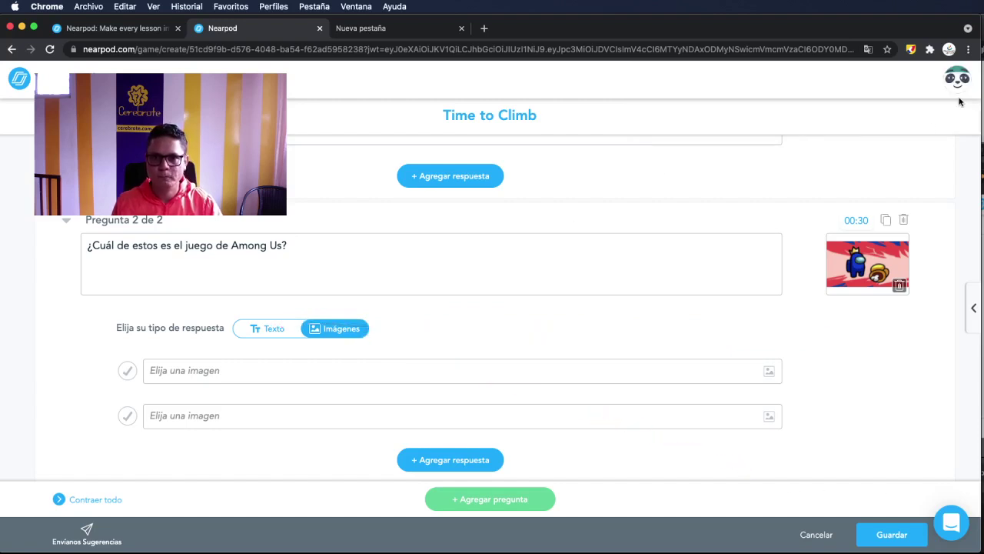
# - Search for "clash royale" images and save the picture with the Clash Royale logo as the second question's first answer option
pyautogui.click(173, 372)
pyautogui.click(493, 191)
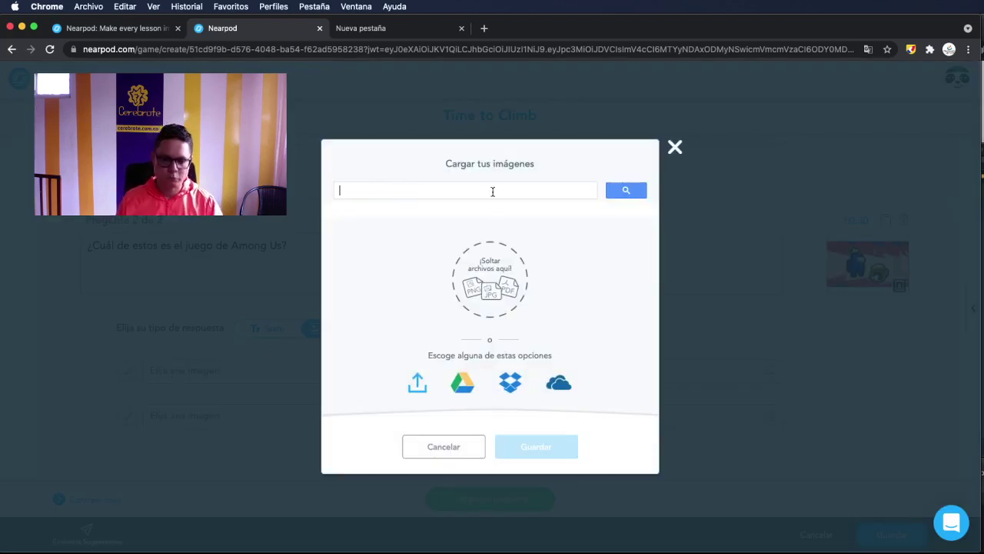
pyautogui.write('Clas')
pyautogui.write('h')
pyautogui.press('BackSpace')
pyautogui.write('sh')
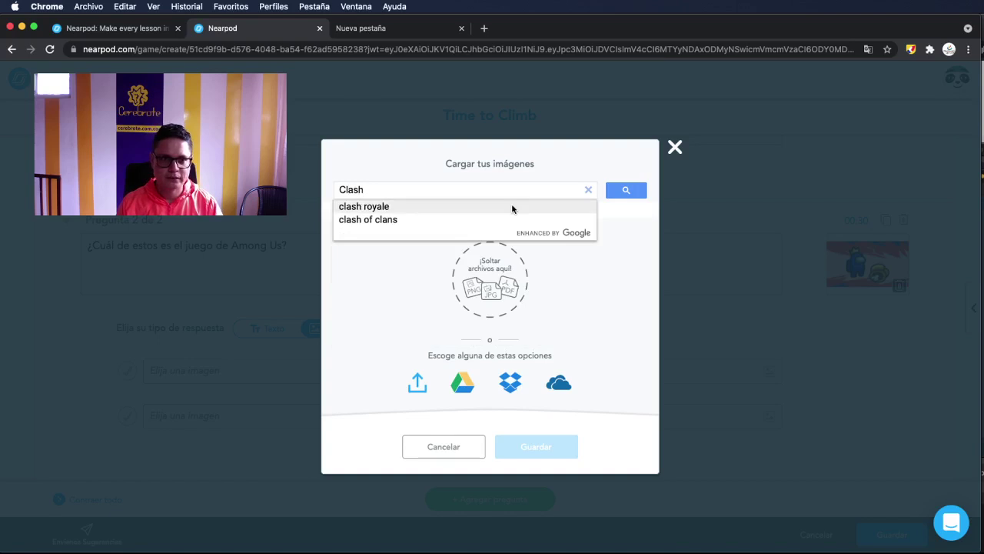
pyautogui.click(511, 210)
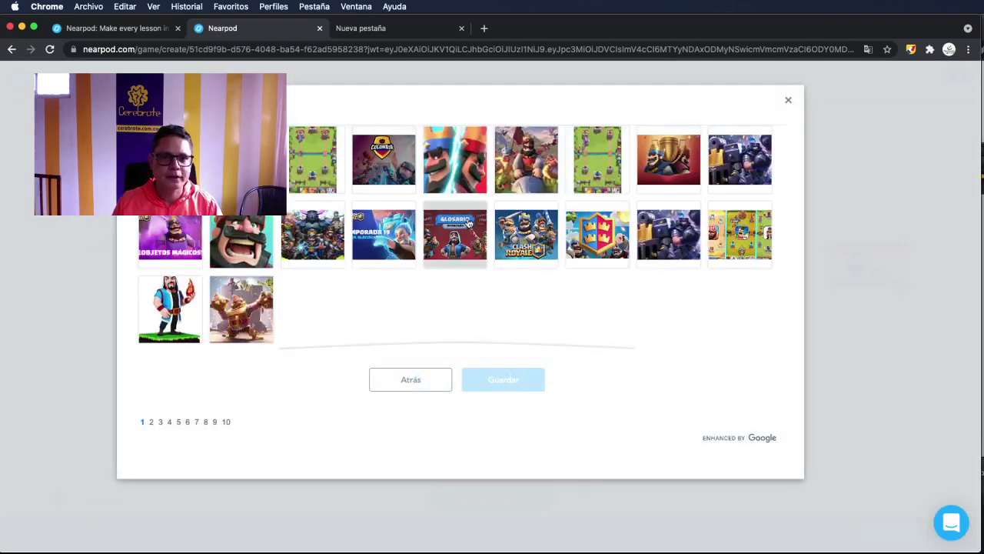
pyautogui.click(529, 231)
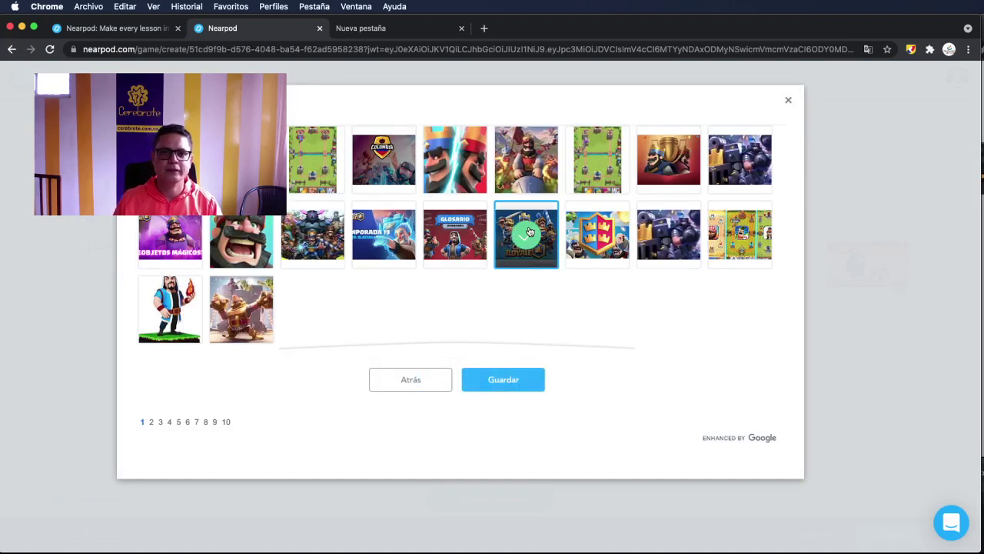
pyautogui.click(513, 380)
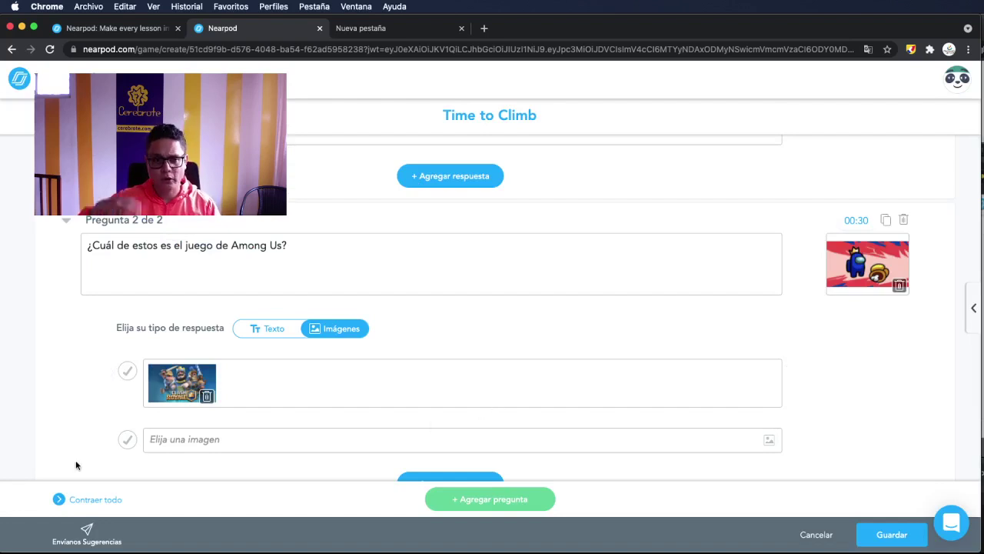
# - Search for "free fire" images and save the group picture with the Free Fire title as the second question's second answer option
pyautogui.click(196, 439)
pyautogui.click(483, 191)
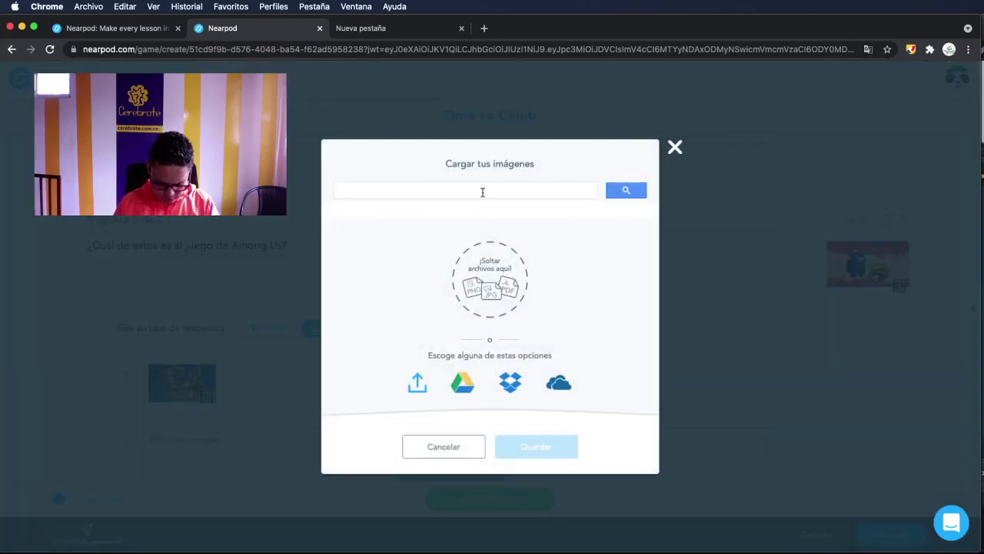
pyautogui.write('f')
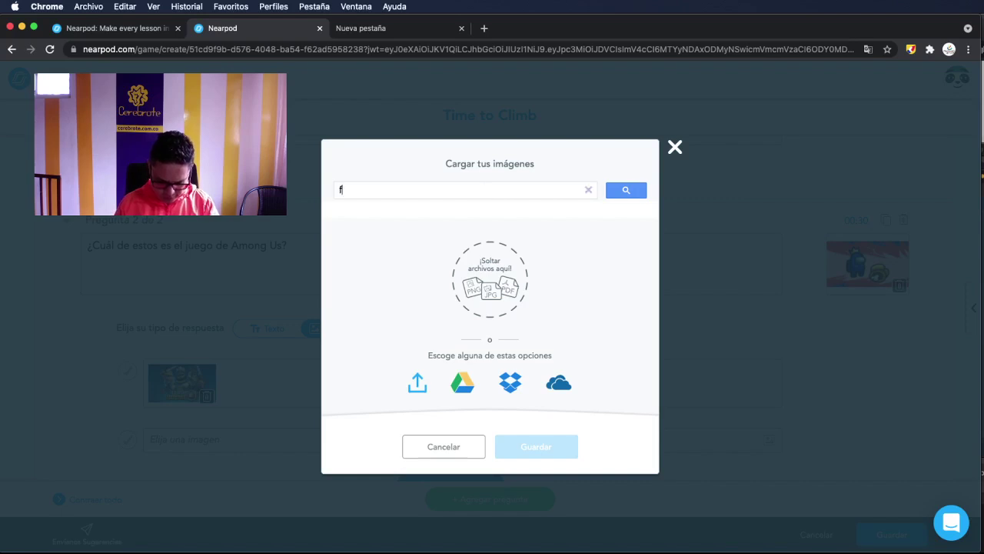
pyautogui.write('ree')
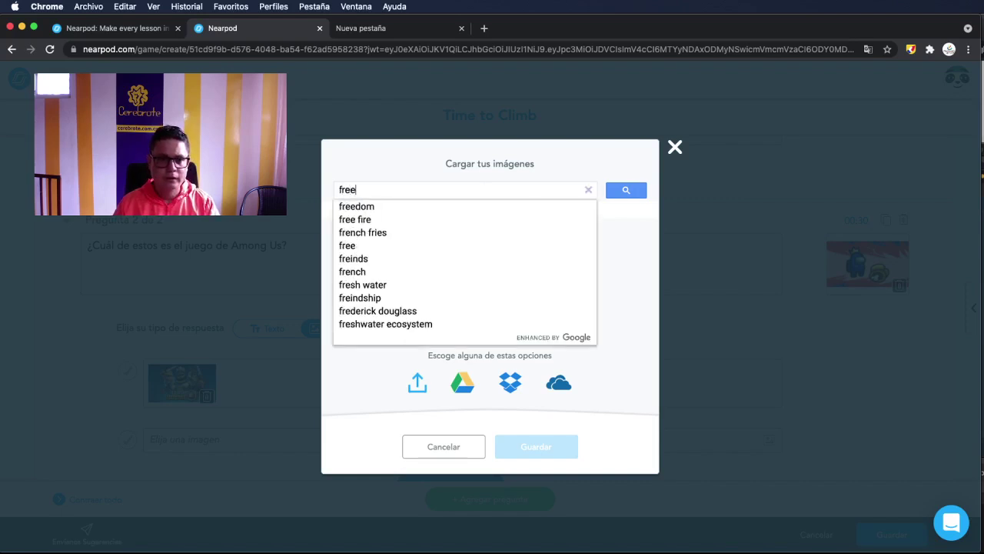
pyautogui.click(450, 220)
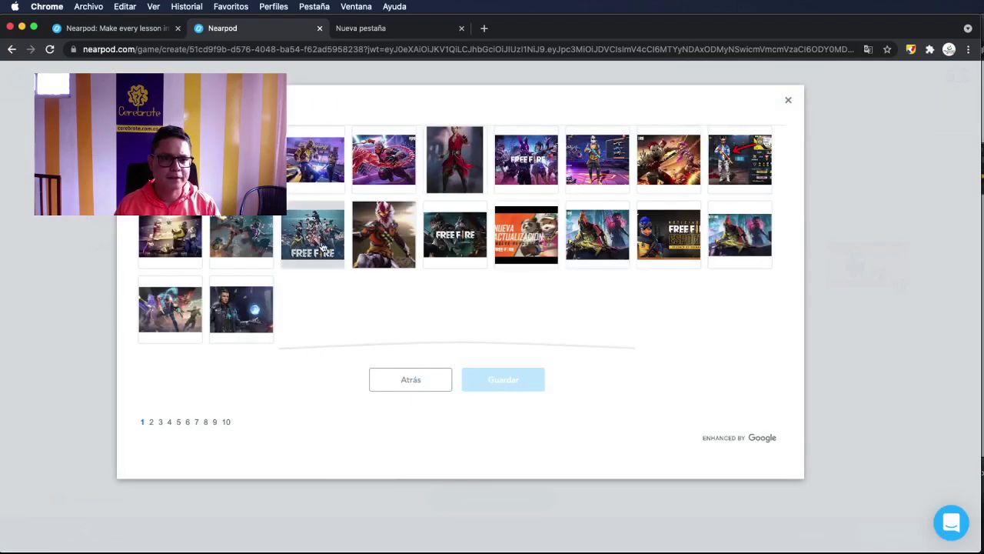
pyautogui.click(312, 235)
pyautogui.click(498, 381)
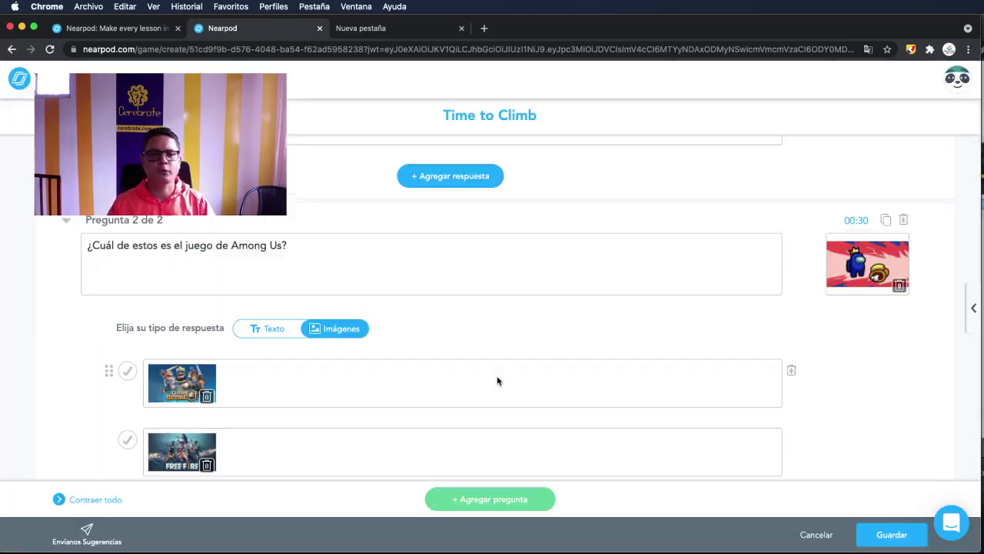
pyautogui.scroll(-1, 828, 354)
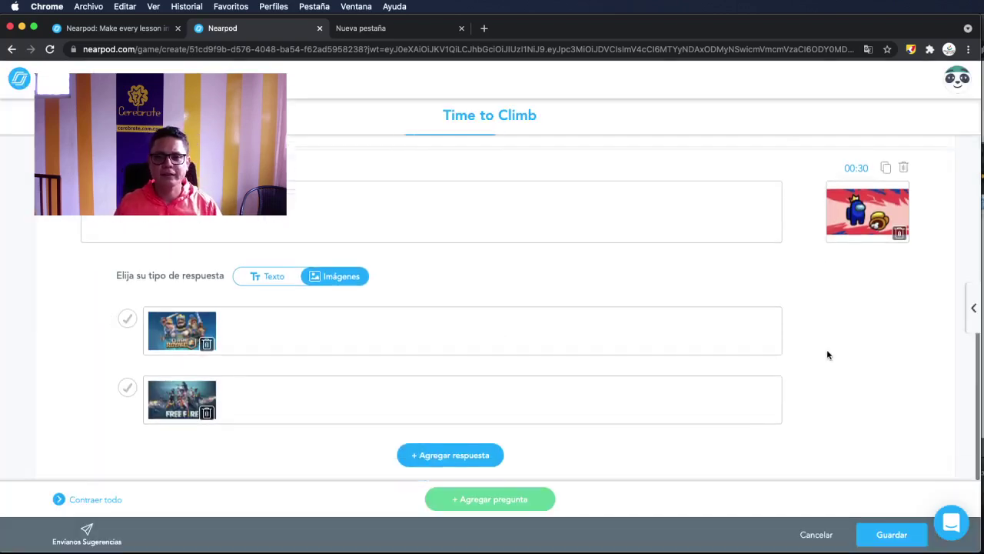
# - Add a third answer option to the second question, search for "amoung us" images, and save a picture with the Among Us title
pyautogui.click(455, 455)
pyautogui.click(373, 412)
pyautogui.click(417, 189)
pyautogui.write('amo')
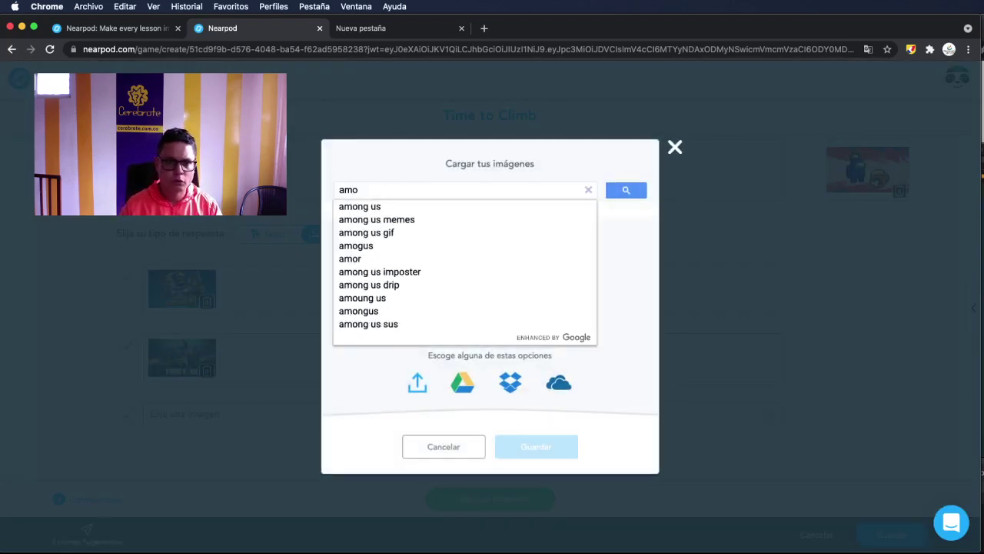
pyautogui.write('ung us')
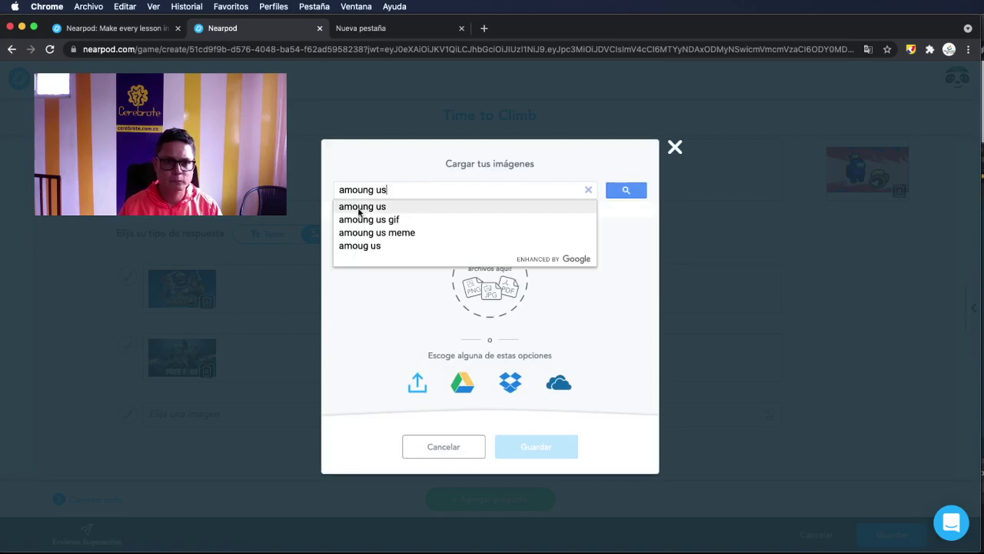
pyautogui.click(359, 212)
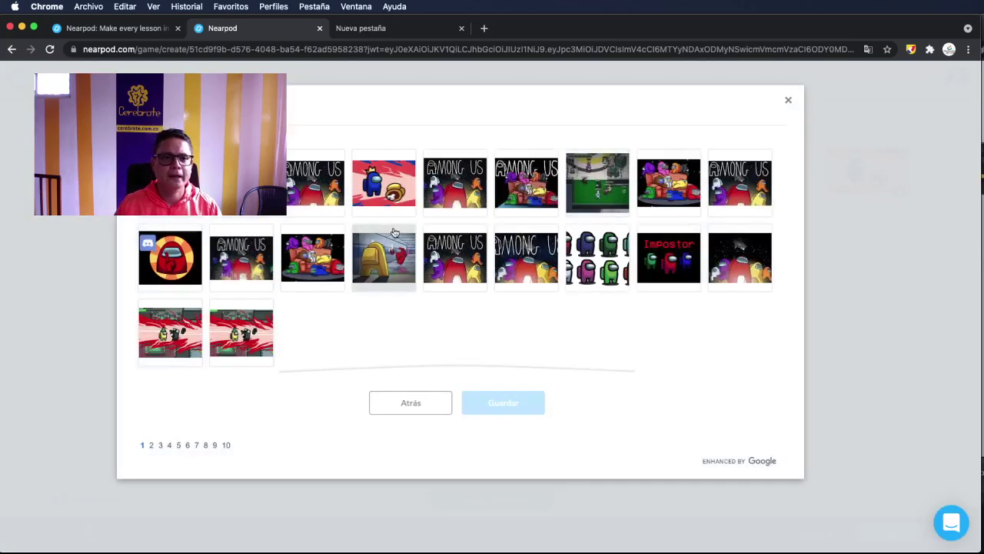
pyautogui.click(254, 257)
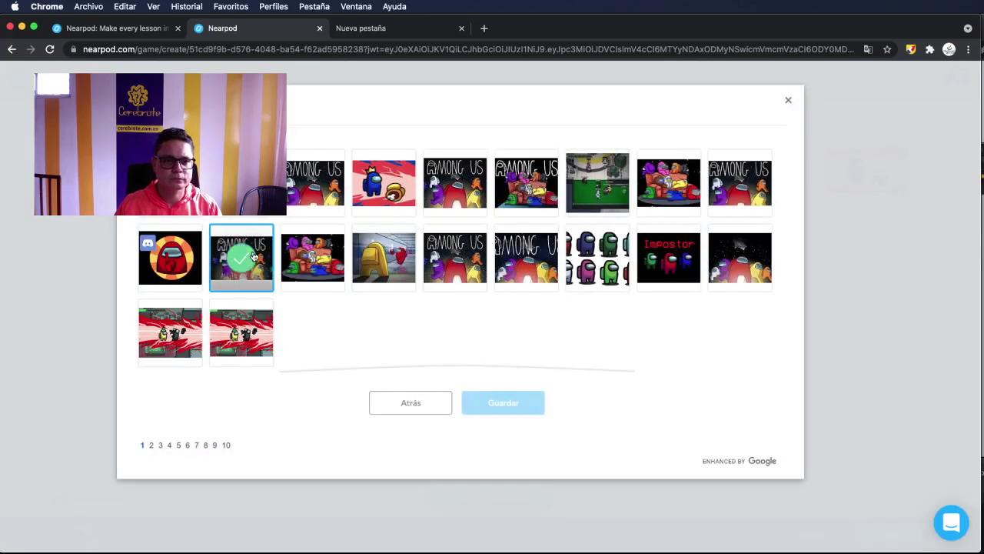
pyautogui.click(496, 404)
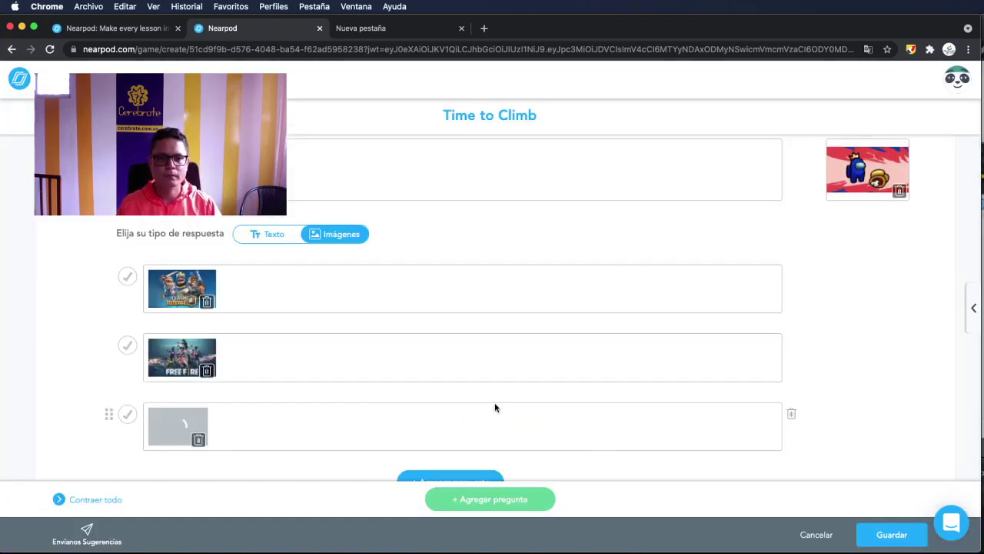
pyautogui.scroll(-1, 792, 367)
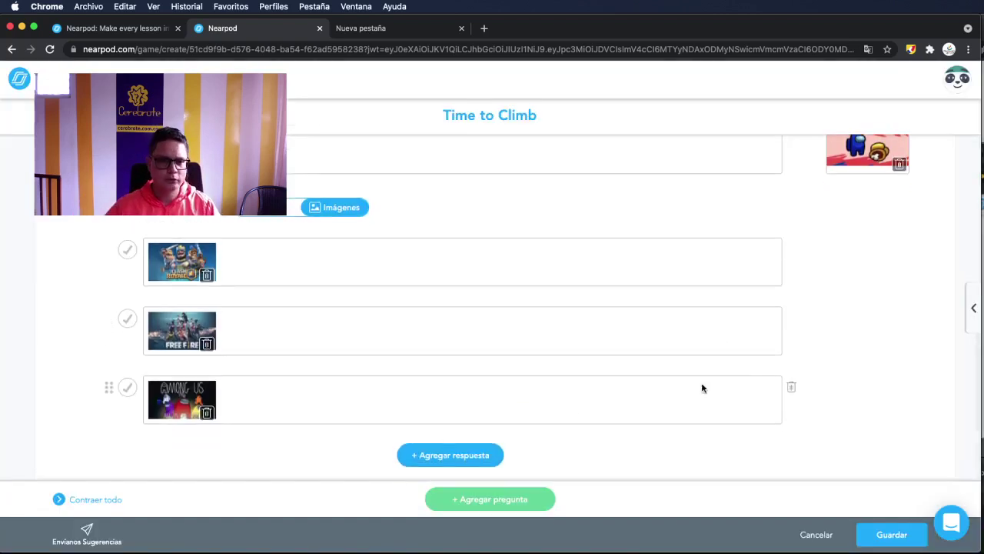
# - Add a fourth answer option, search for "roblox" images, and save the group picture with the white Roblox title
pyautogui.click(430, 459)
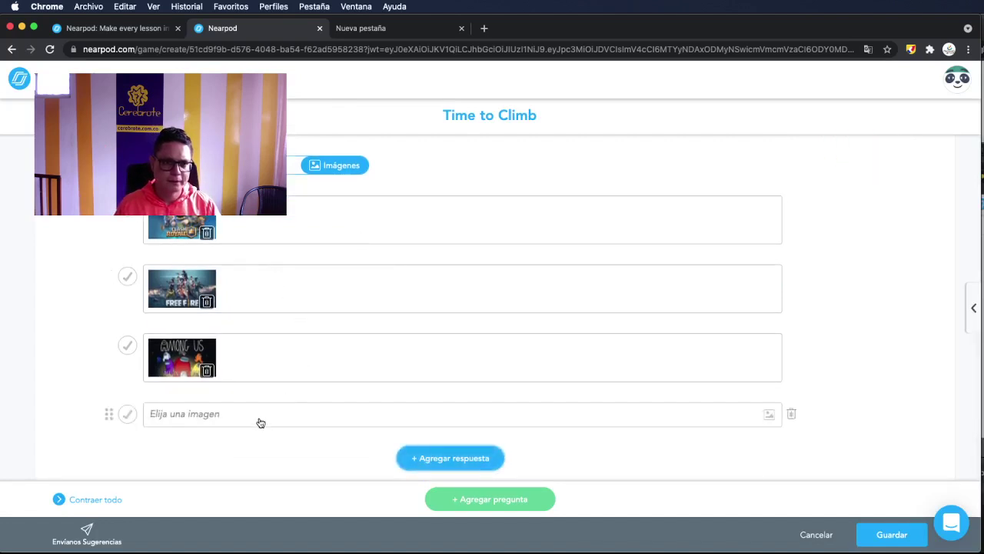
pyautogui.click(260, 422)
pyautogui.click(428, 192)
pyautogui.write('robl')
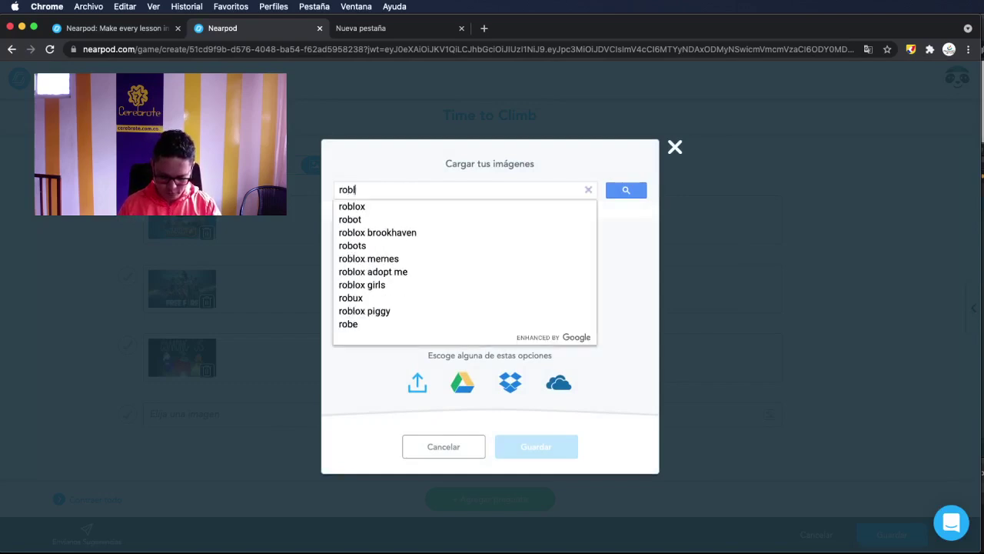
pyautogui.write('ox')
pyautogui.click(443, 206)
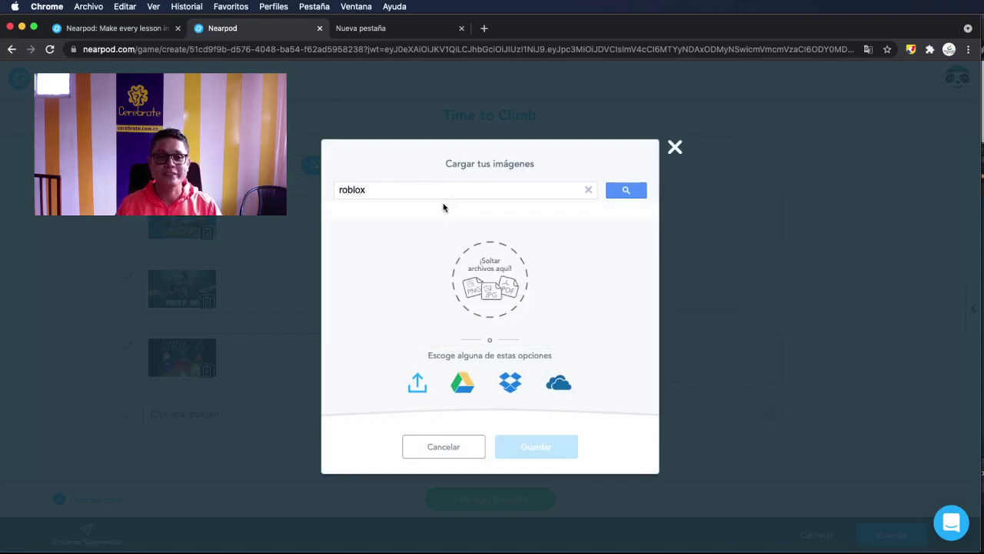
pyautogui.click(627, 192)
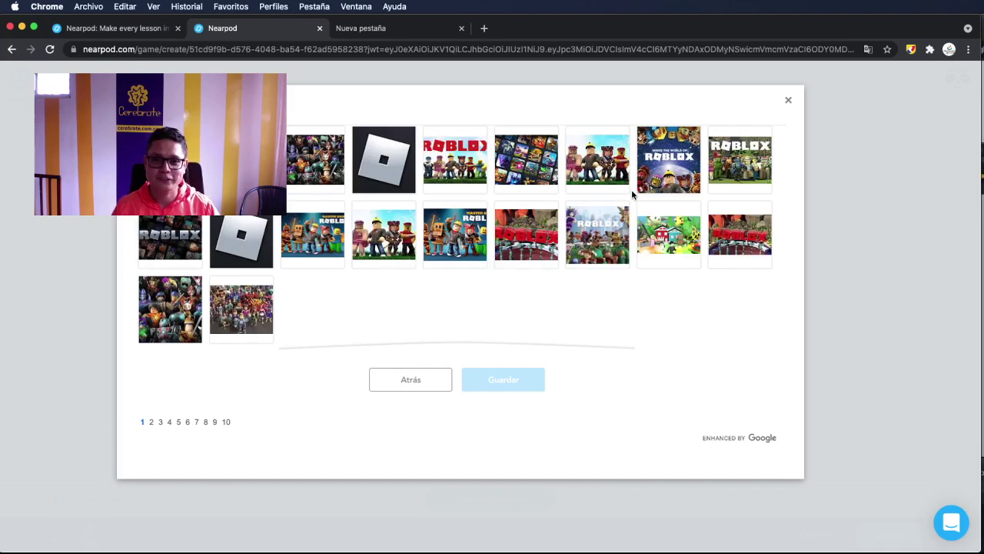
pyautogui.click(731, 177)
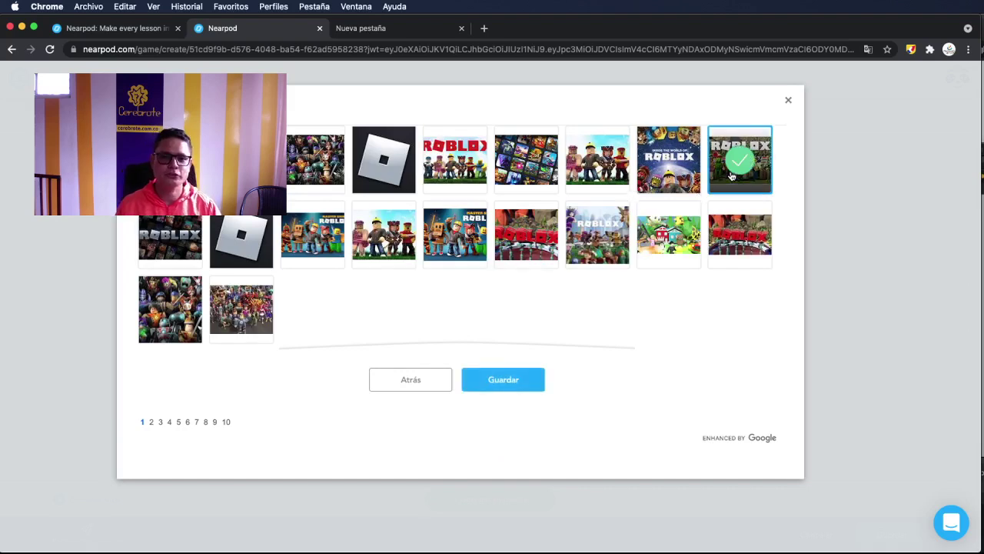
pyautogui.click(531, 380)
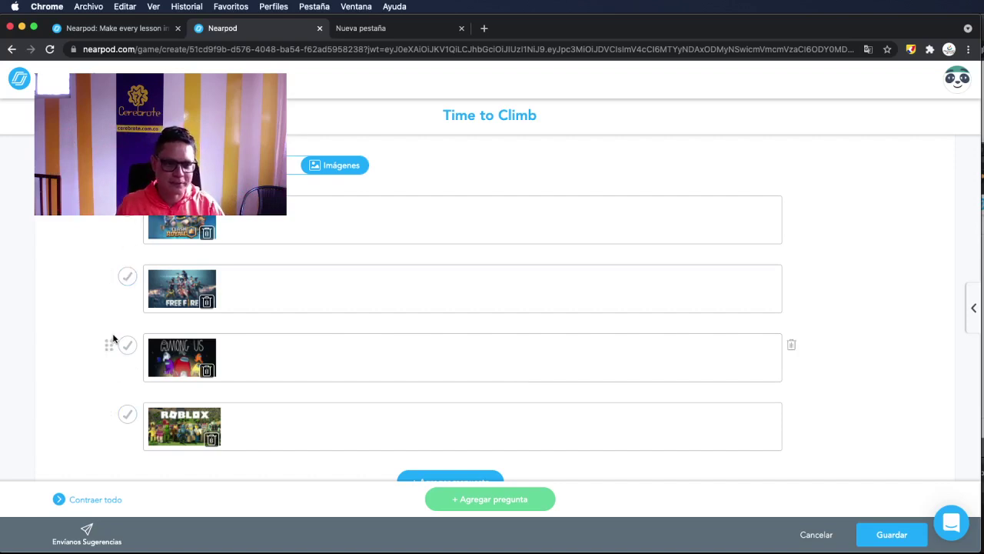
# - Clear the old annotations, point a temporary arrow at the Among Us option's correct-answer mark, and remove it
pyautogui.click(911, 49)
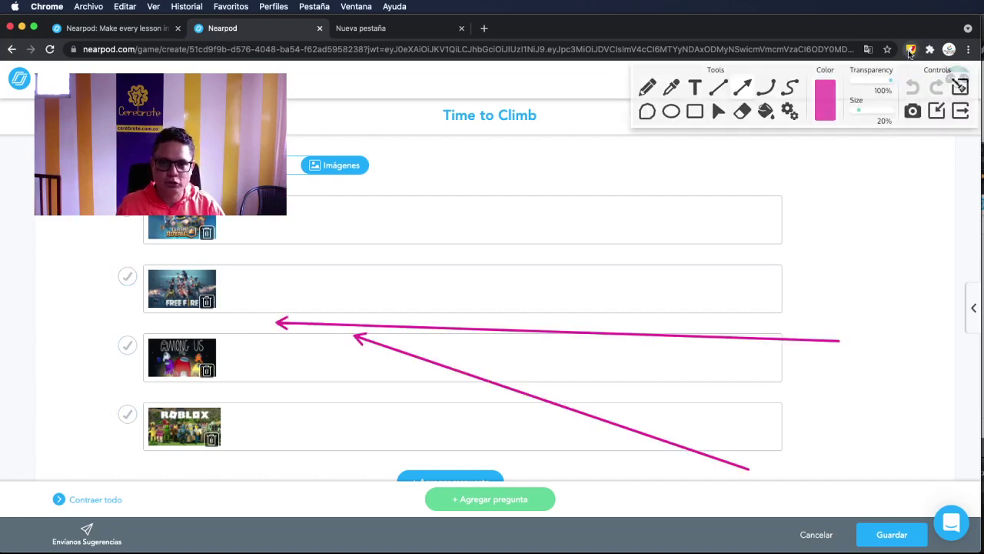
pyautogui.click(958, 88)
pyautogui.moveTo(868, 282)
pyautogui.mouseDown()
pyautogui.moveTo(373, 326)
pyautogui.moveTo(133, 336)
pyautogui.mouseUp()
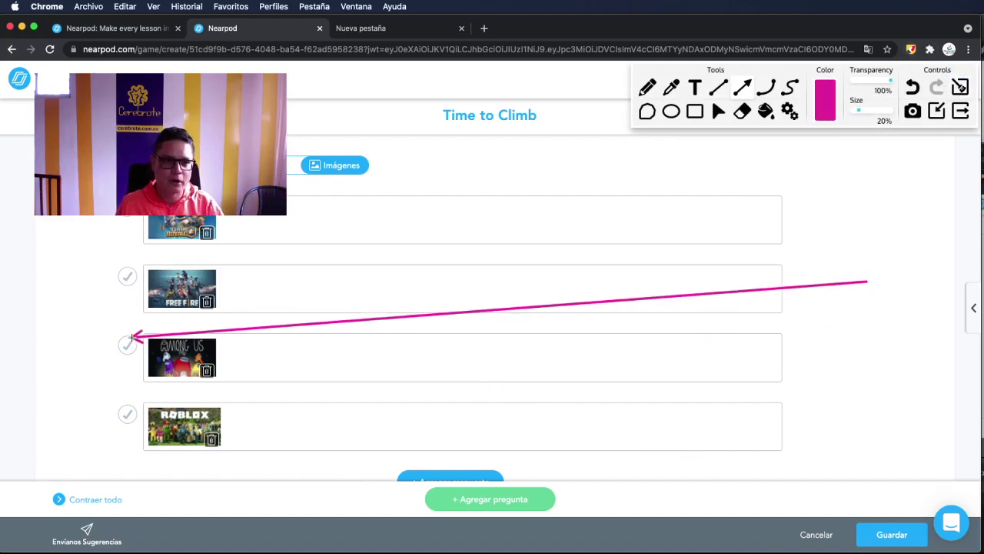
pyautogui.click(962, 89)
pyautogui.click(961, 110)
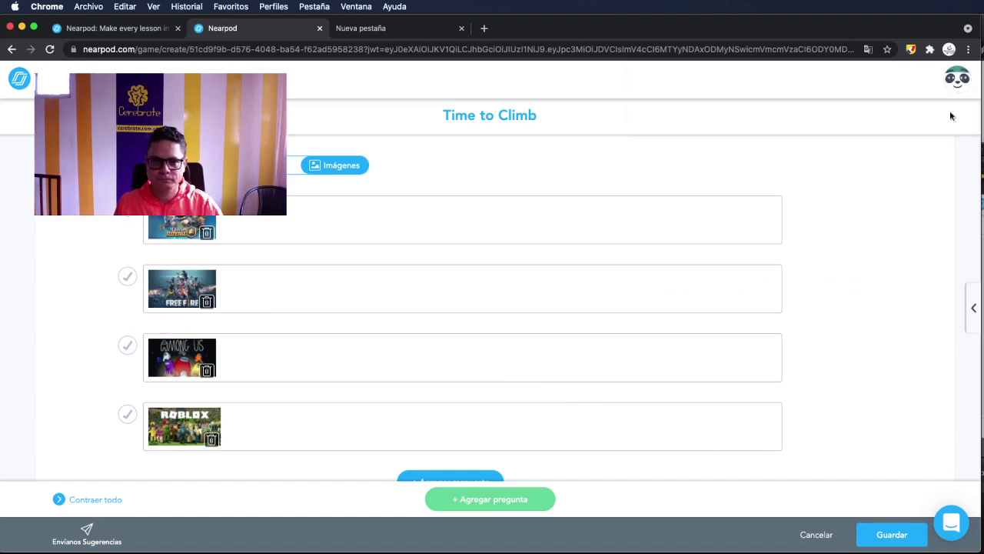
# - Mark the Among Us picture as the second question's correct answer and review both questions
pyautogui.click(127, 345)
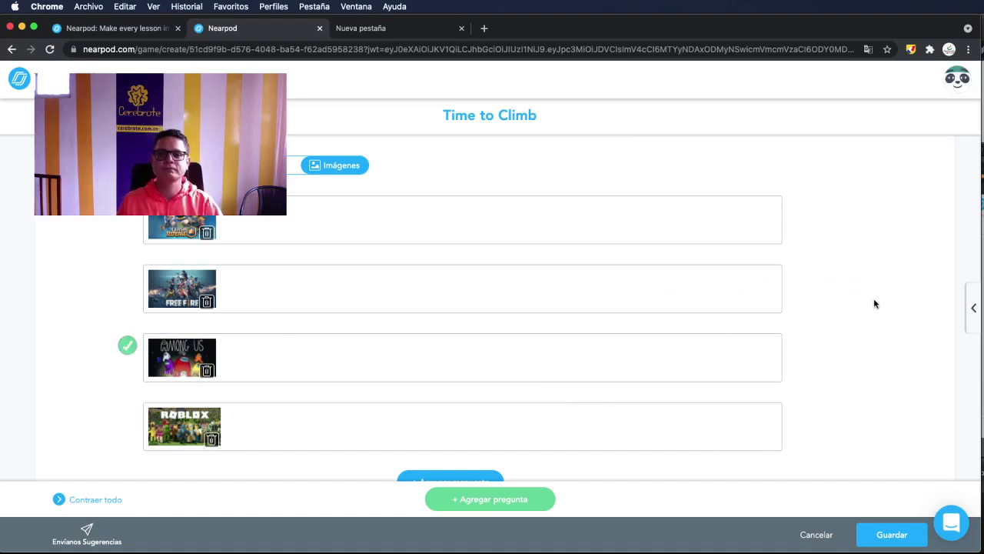
pyautogui.scroll(-10, 875, 304)
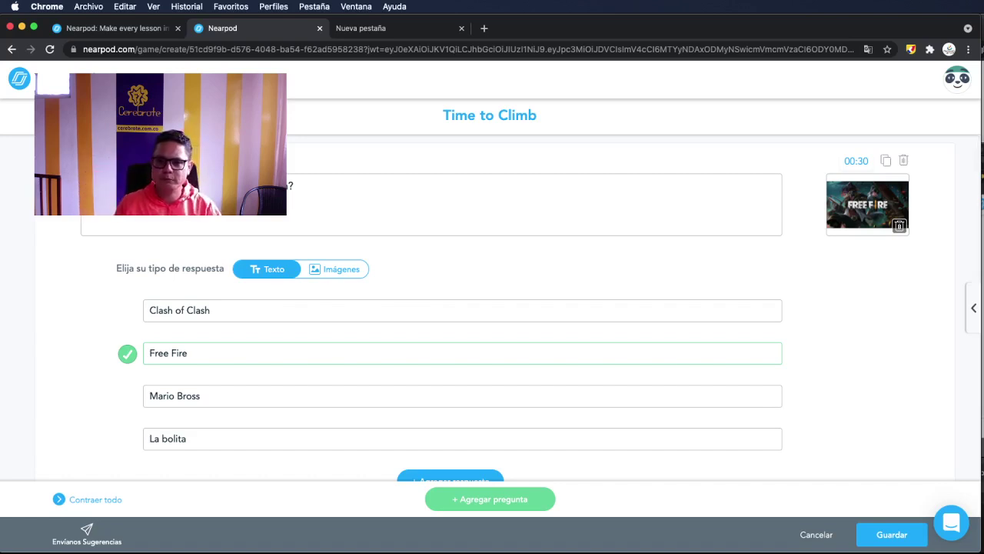
pyautogui.press('super+Tab')
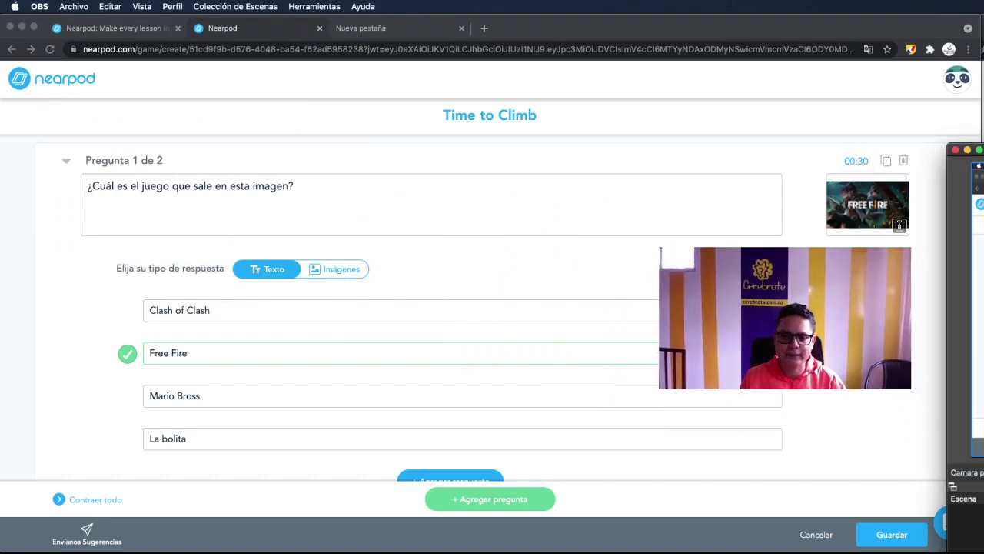
pyautogui.click(307, 160)
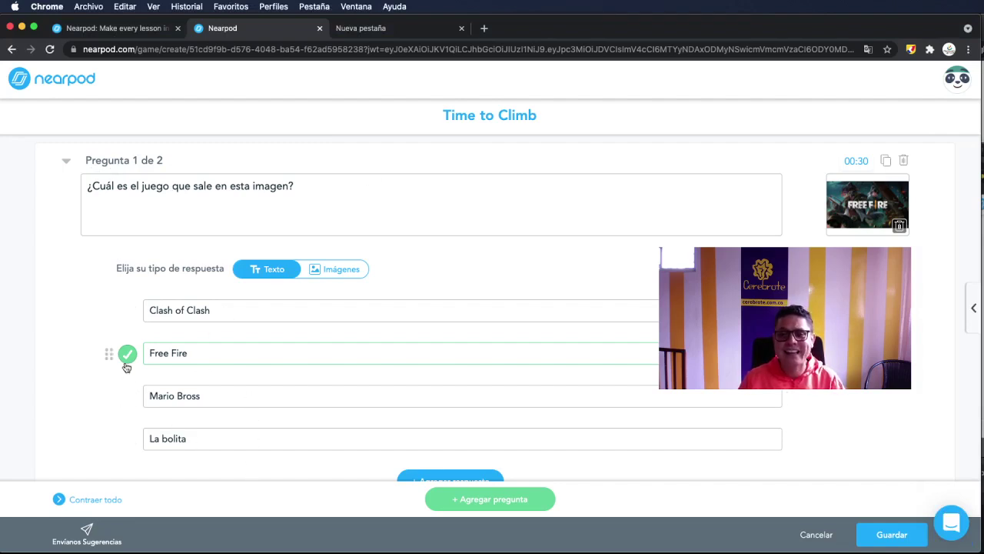
pyautogui.scroll(-15, 126, 366)
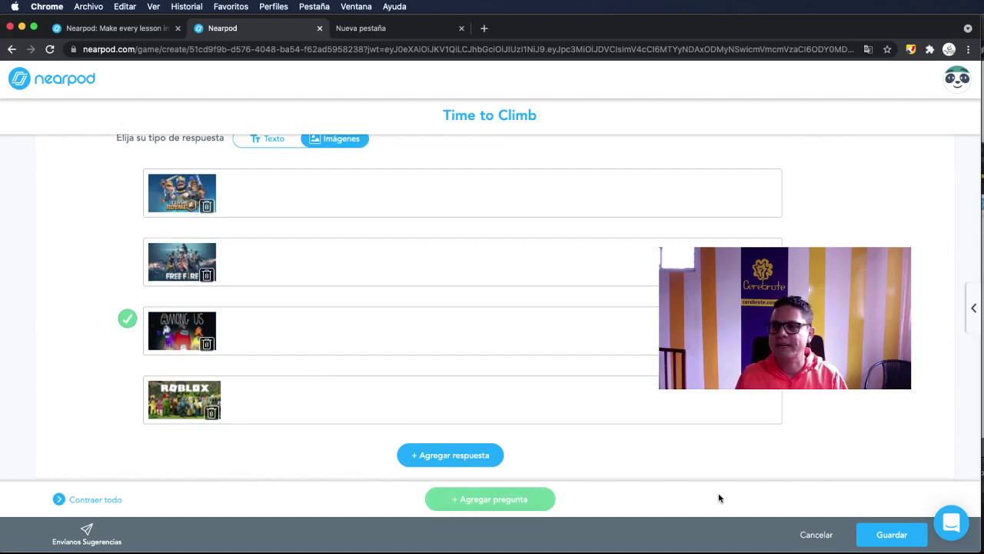
# - Point a temporary arrow at the quiz's save option, and clear the annotation
pyautogui.click(911, 49)
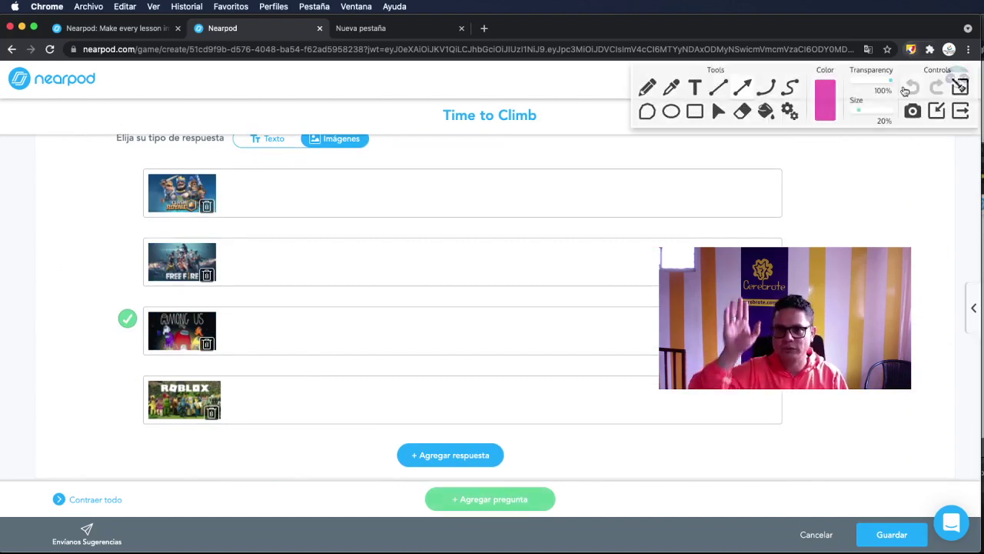
pyautogui.moveTo(836, 185); pyautogui.dragTo(891, 514)
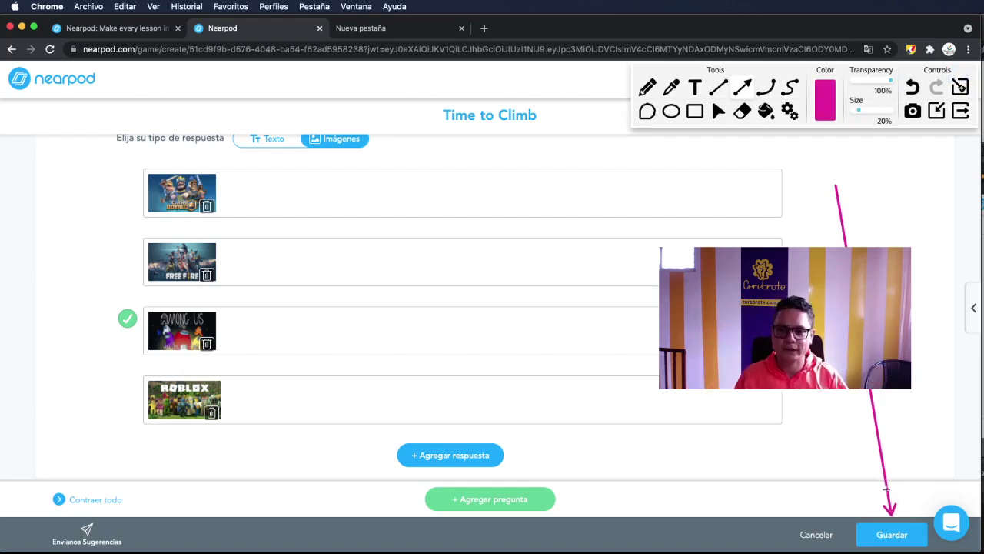
pyautogui.click(963, 87)
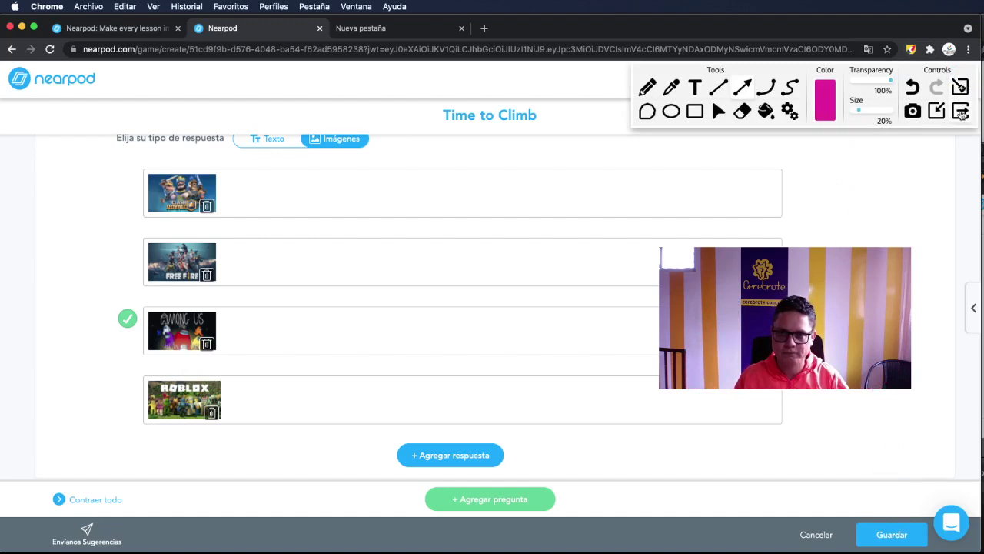
pyautogui.click(960, 111)
# - Save the Time to Climb activity and rename the untitled lesson as "Juego de lanzamiento"
pyautogui.click(890, 535)
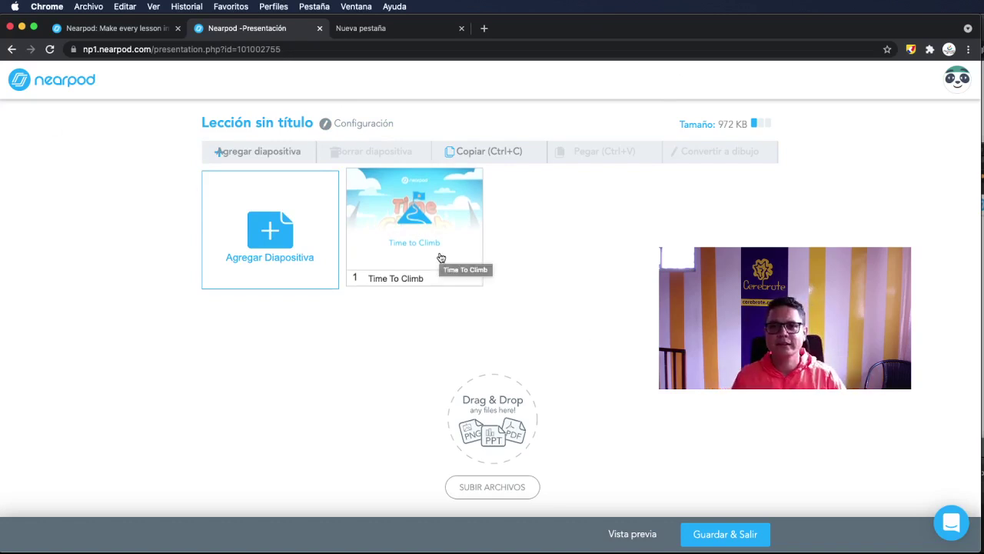
pyautogui.click(258, 128)
pyautogui.click(249, 121)
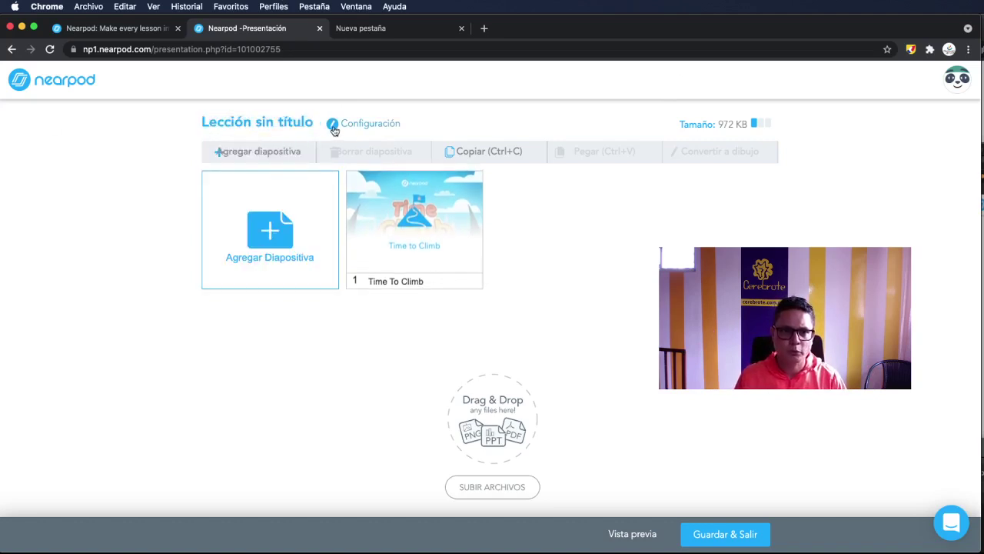
pyautogui.tripleClick(295, 123)
pyautogui.press('BackSpace')
pyautogui.write('Juego de lanzamiento')
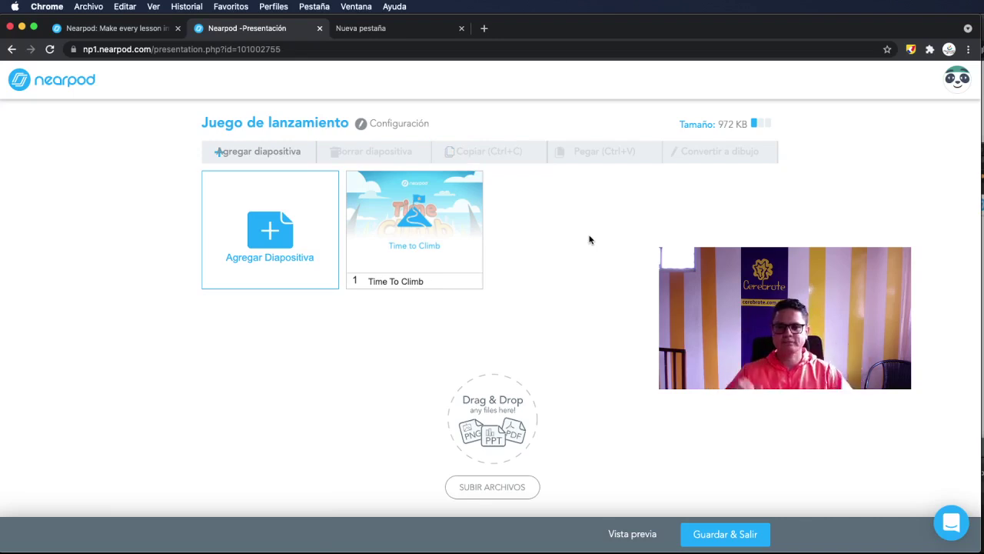
# - Point a temporary arrow at the lesson's save-and-exit option, clear it, and save and exit the lesson
pyautogui.click(911, 50)
pyautogui.moveTo(844, 221); pyautogui.dragTo(731, 512)
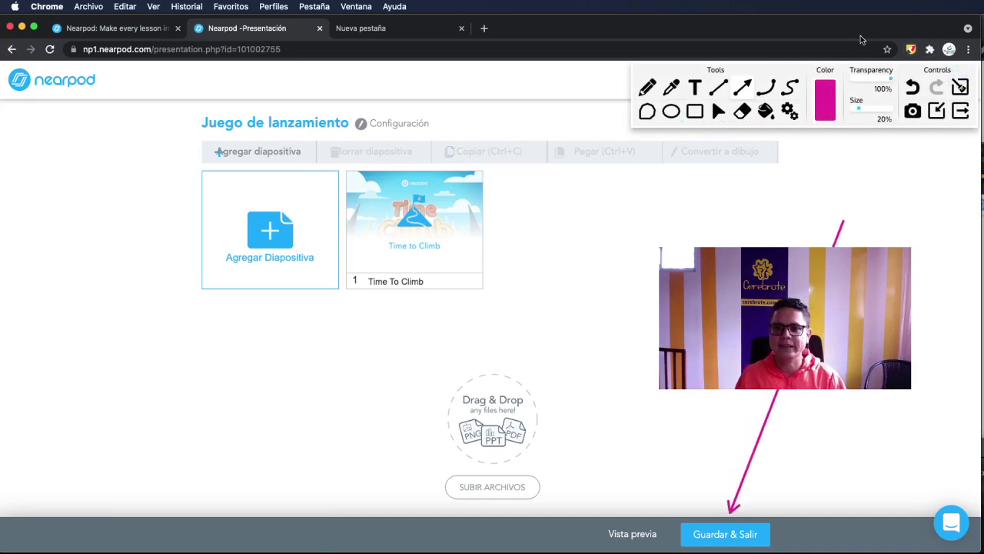
pyautogui.click(960, 87)
pyautogui.click(961, 112)
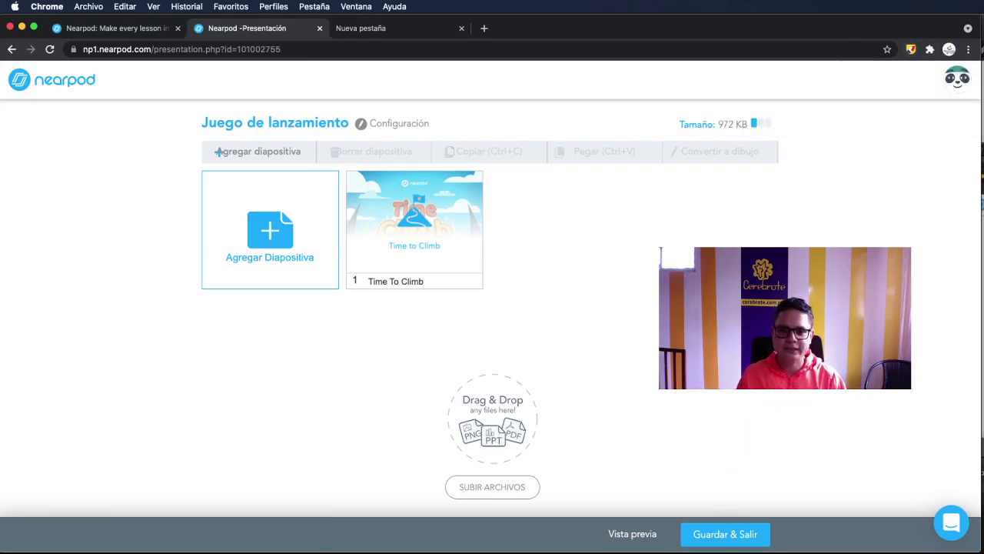
pyautogui.click(720, 533)
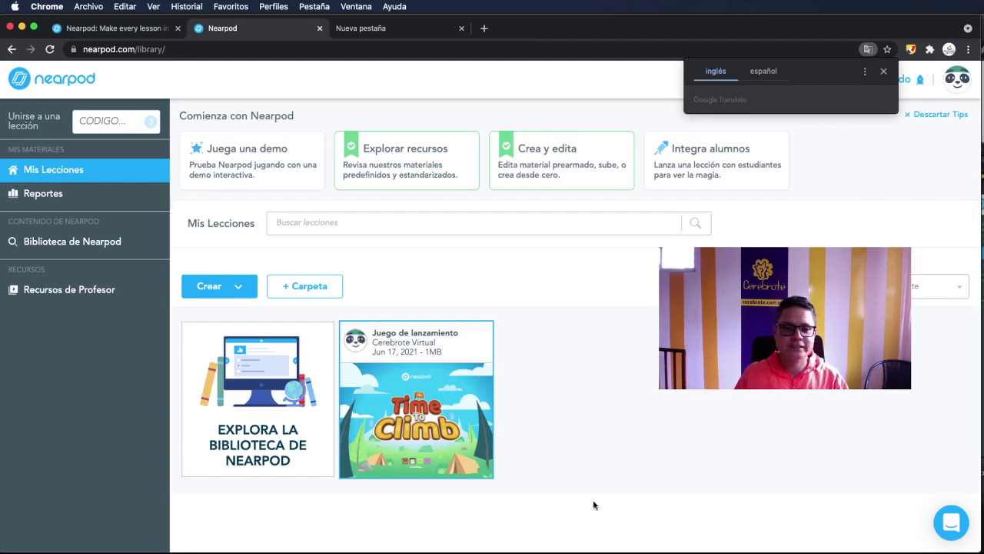
# - Enlarge the lesson library page and examine the launch options of the "Juego de lanzamiento" lesson
pyautogui.moveTo(384, 391)
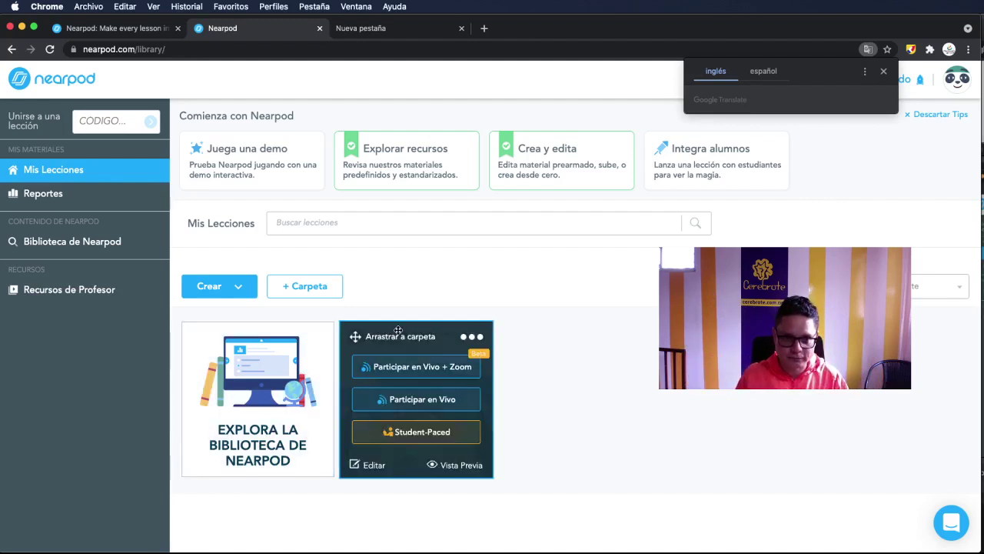
pyautogui.moveTo(429, 405)
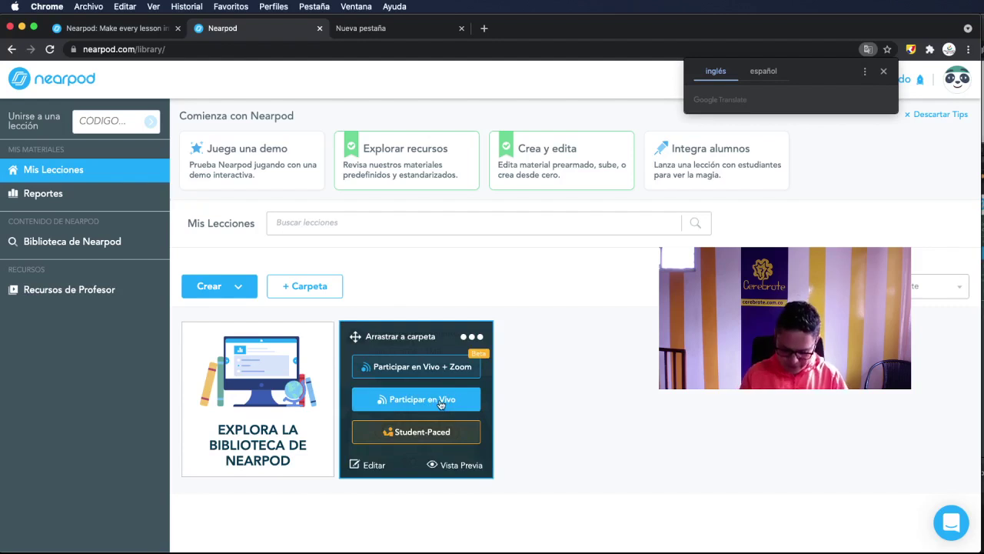
pyautogui.press('super+plus')
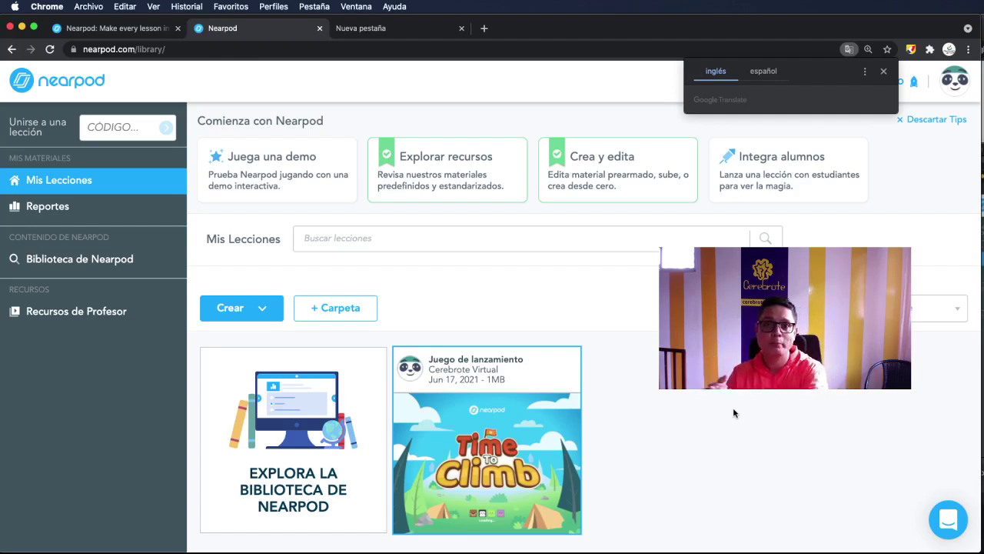
pyautogui.moveTo(486, 403)
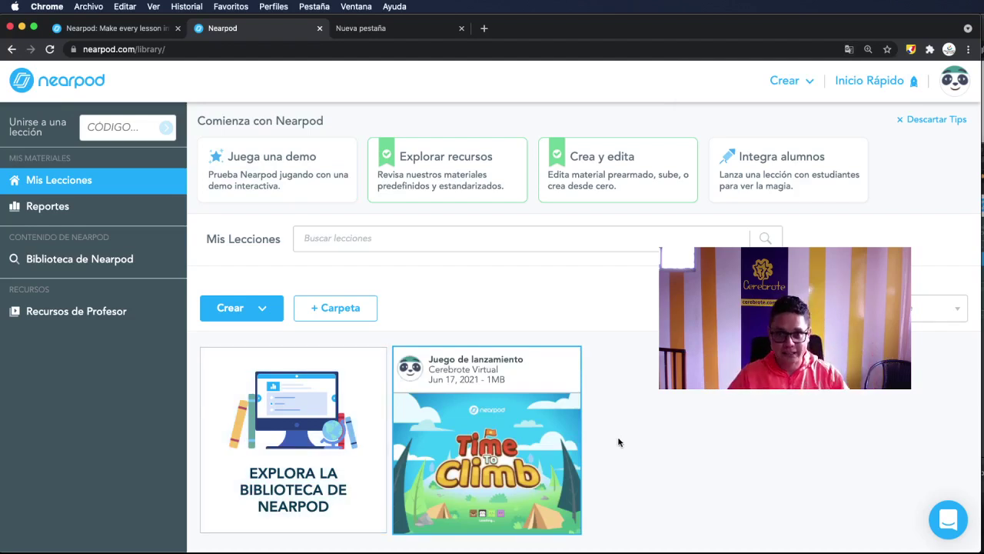
pyautogui.moveTo(523, 440)
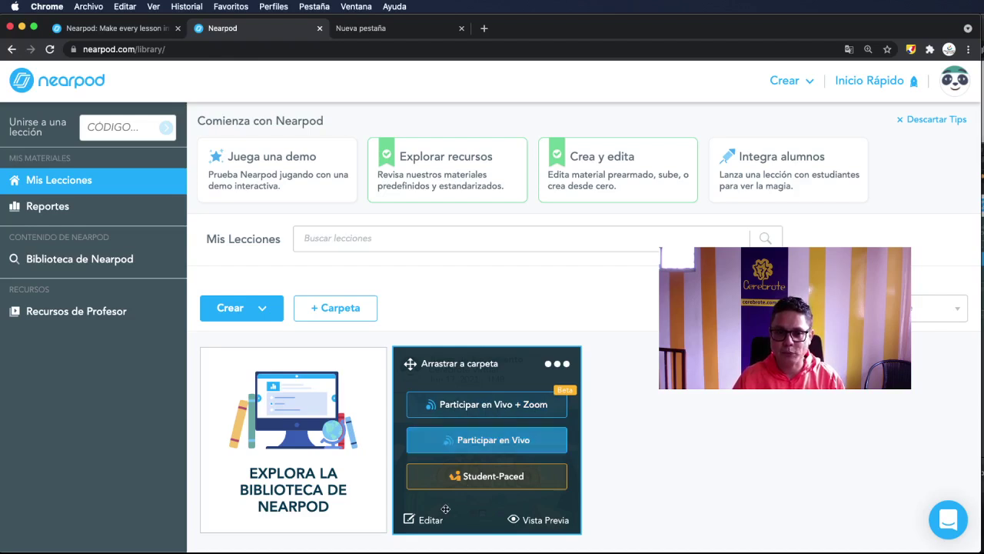
pyautogui.click(556, 364)
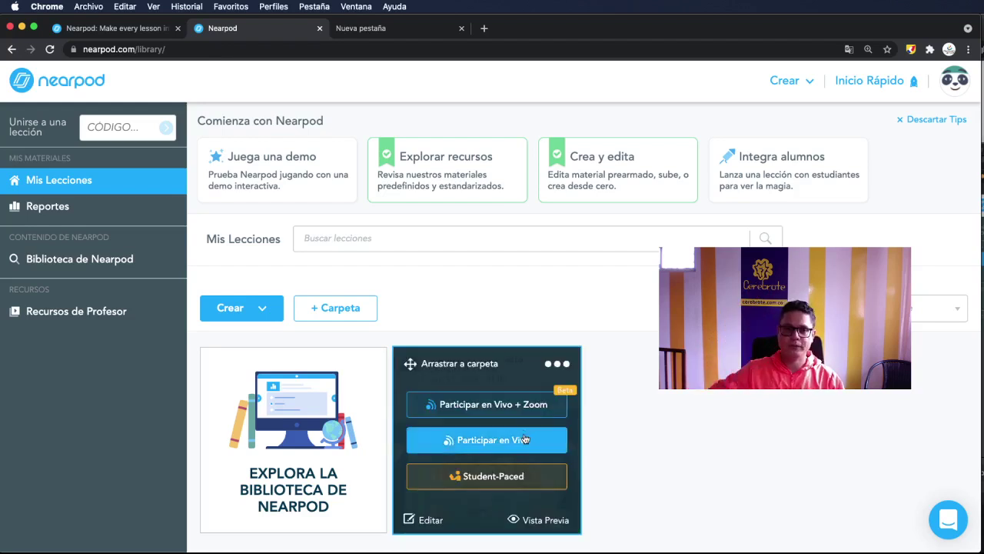
# - Launch the "Juego de lanzamiento" lesson in live participation mode and copy its student join code
pyautogui.click(505, 441)
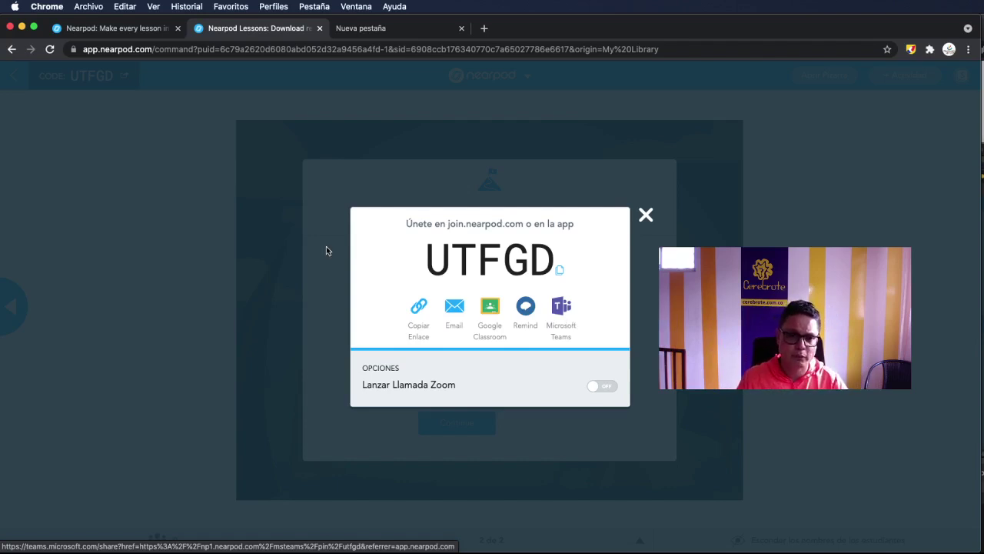
pyautogui.moveTo(426, 263); pyautogui.dragTo(564, 270)
pyautogui.click(560, 274)
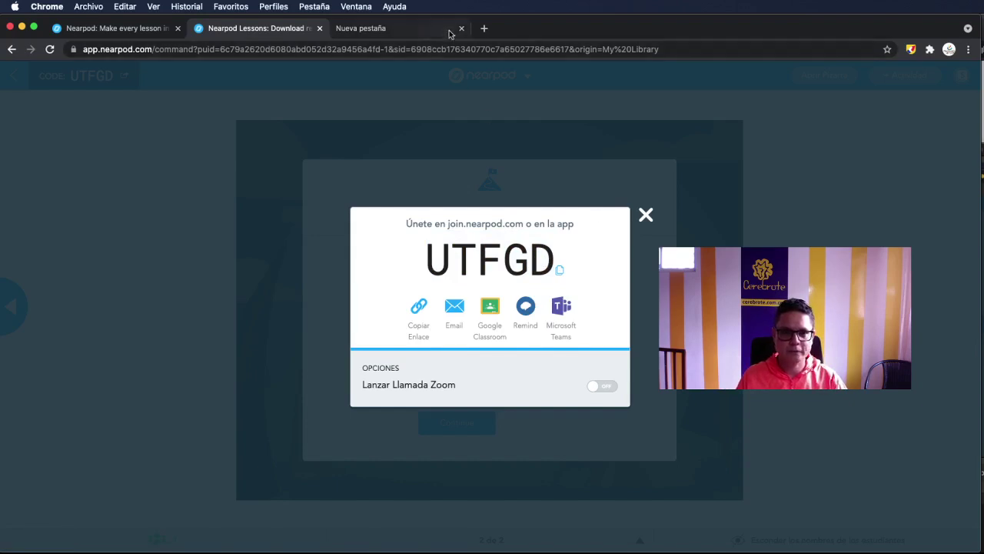
# - Open a new incognito window and load nearpod.com in it
pyautogui.click(968, 49)
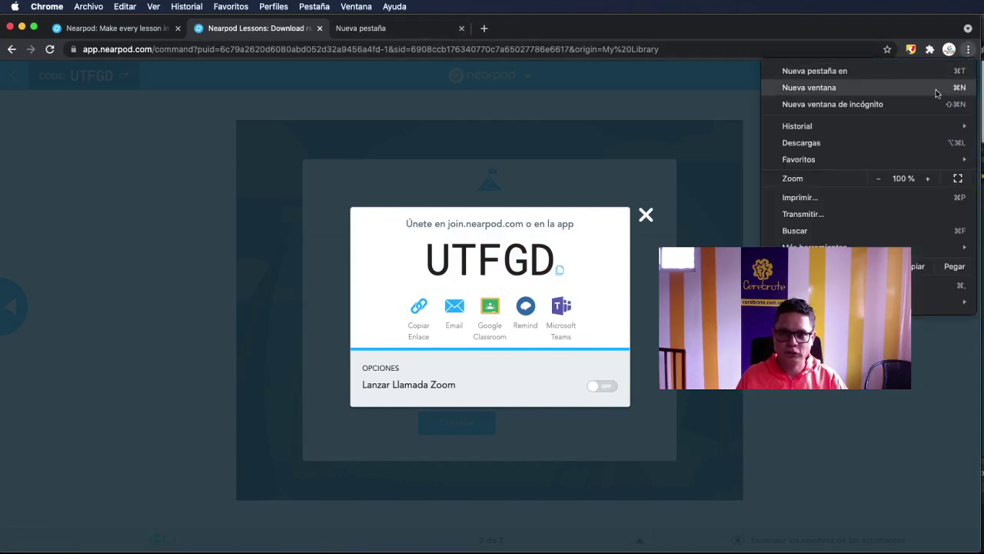
pyautogui.click(846, 104)
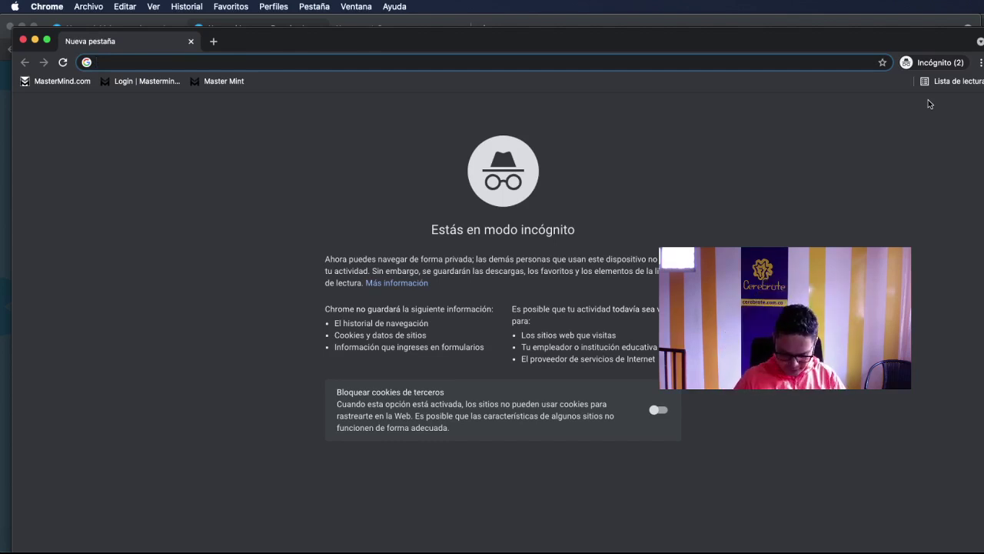
pyautogui.write('nearpod.com')
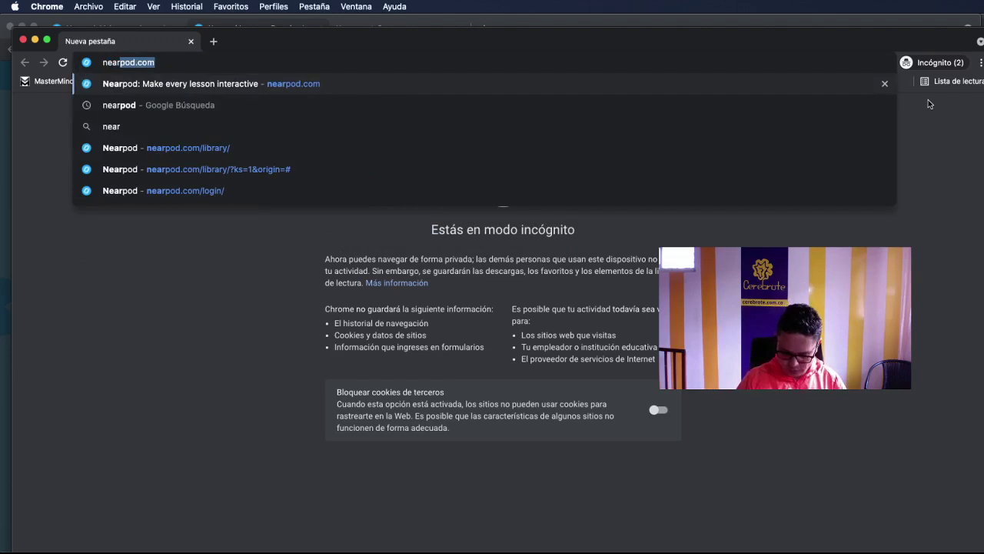
pyautogui.press('Return')
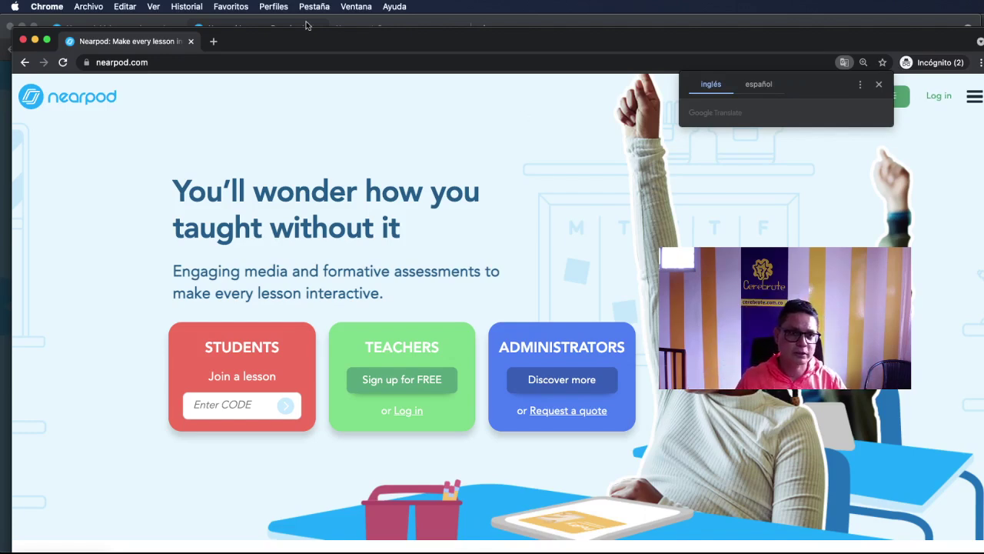
# - Resize the teacher and incognito windows so that they sit side by side with the join code and student form visible
pyautogui.moveTo(12, 31); pyautogui.dragTo(488, 40)
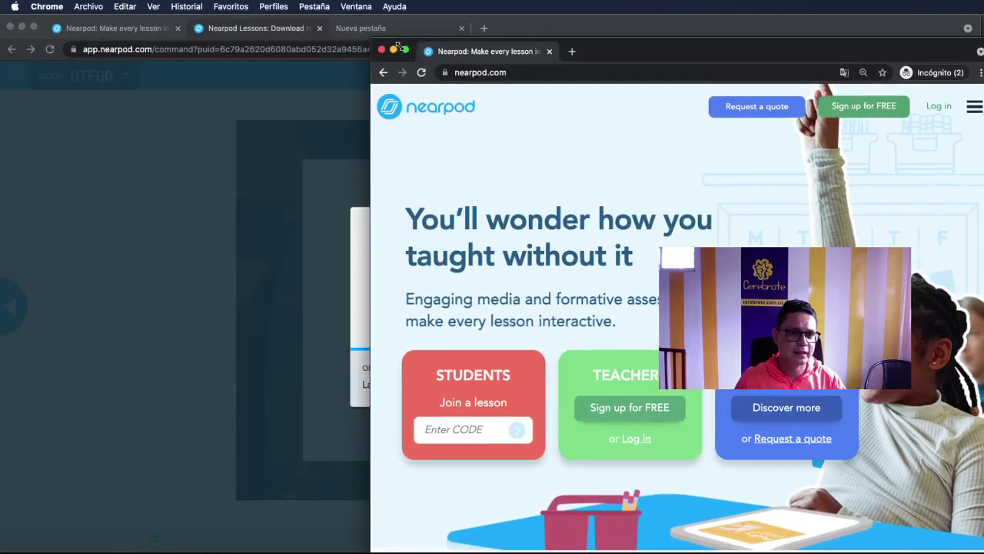
pyautogui.click(311, 161)
pyautogui.moveTo(982, 549); pyautogui.dragTo(457, 544)
pyautogui.click(792, 503)
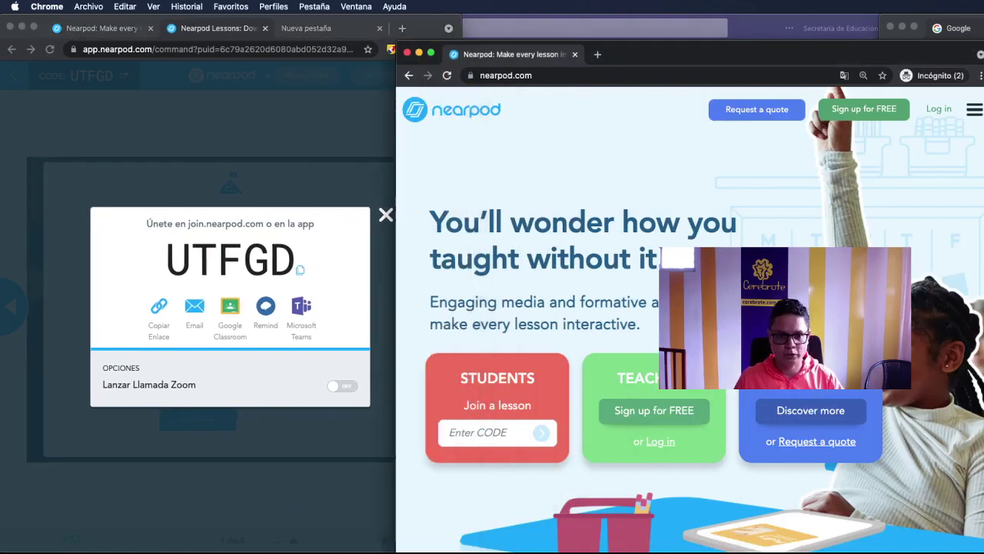
pyautogui.moveTo(396, 548); pyautogui.dragTo(463, 547)
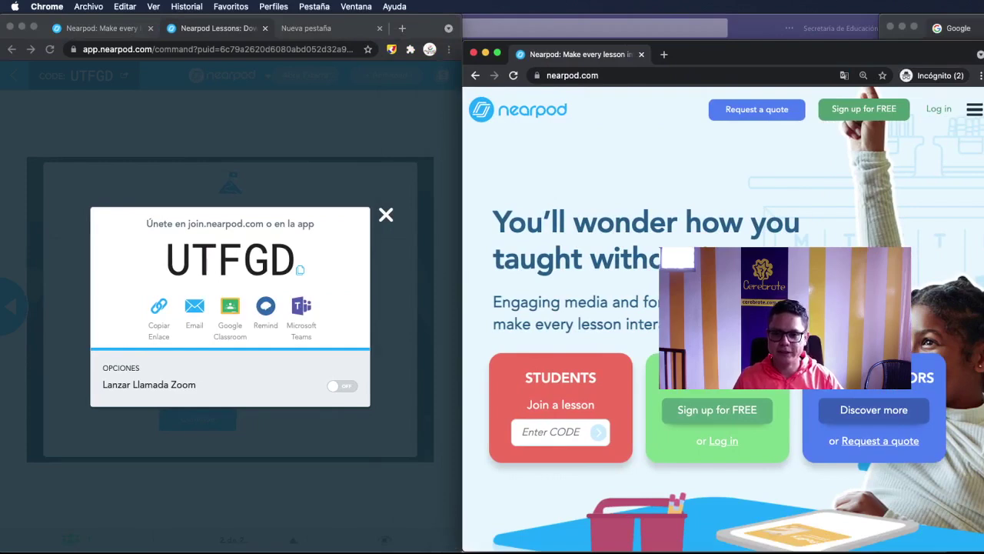
pyautogui.moveTo(978, 549)
pyautogui.mouseDown()
pyautogui.moveTo(950, 549)
pyautogui.moveTo(983, 549)
pyautogui.mouseUp()
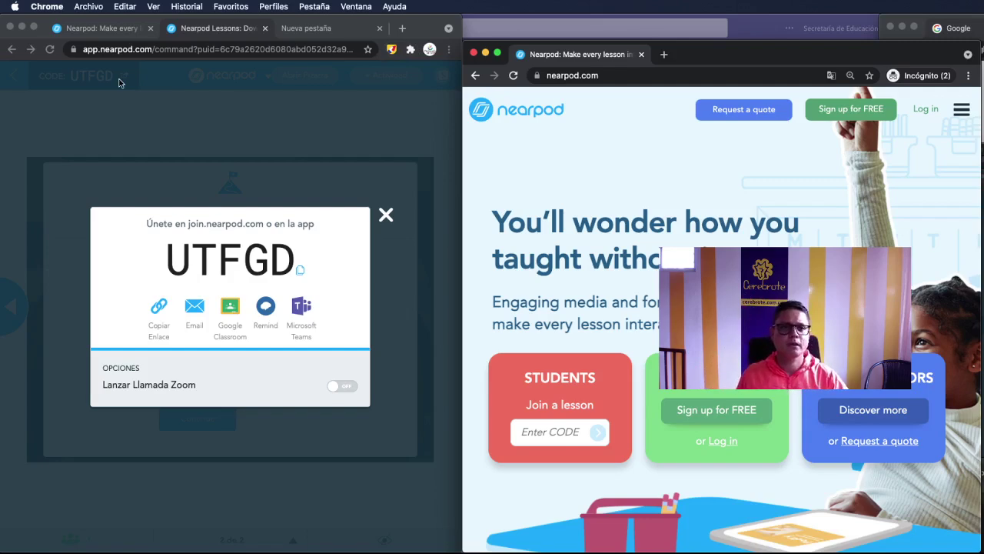
# - Enter the lesson's join code in the student form on nearpod.com, open the lesson, and align the incognito window with the teacher window
pyautogui.click(538, 432)
pyautogui.press('super+v')
pyautogui.press('BackSpace')
pyautogui.press('BackSpace')
pyautogui.press('BackSpace')
pyautogui.press('BackSpace')
pyautogui.press('BackSpace')
pyautogui.write('U')
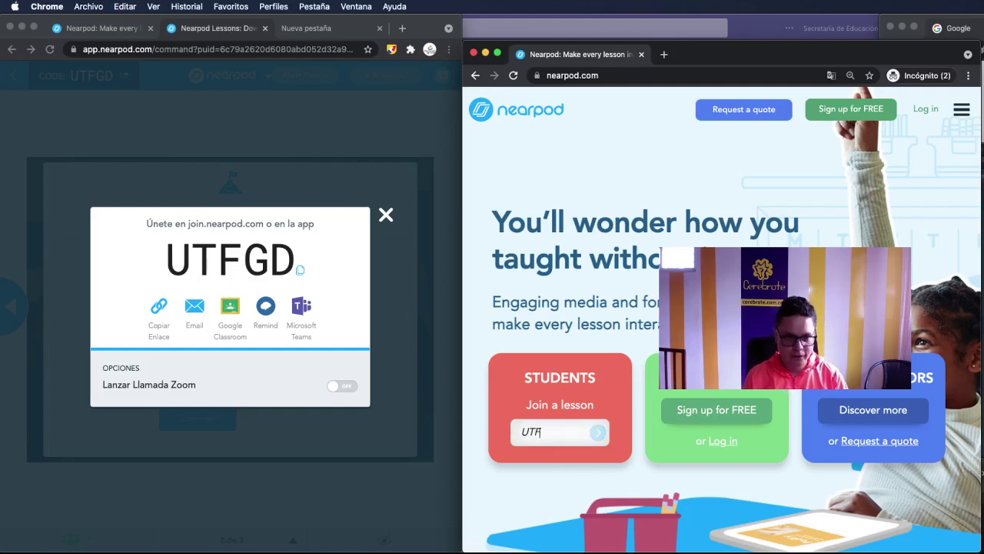
pyautogui.write('TFGD')
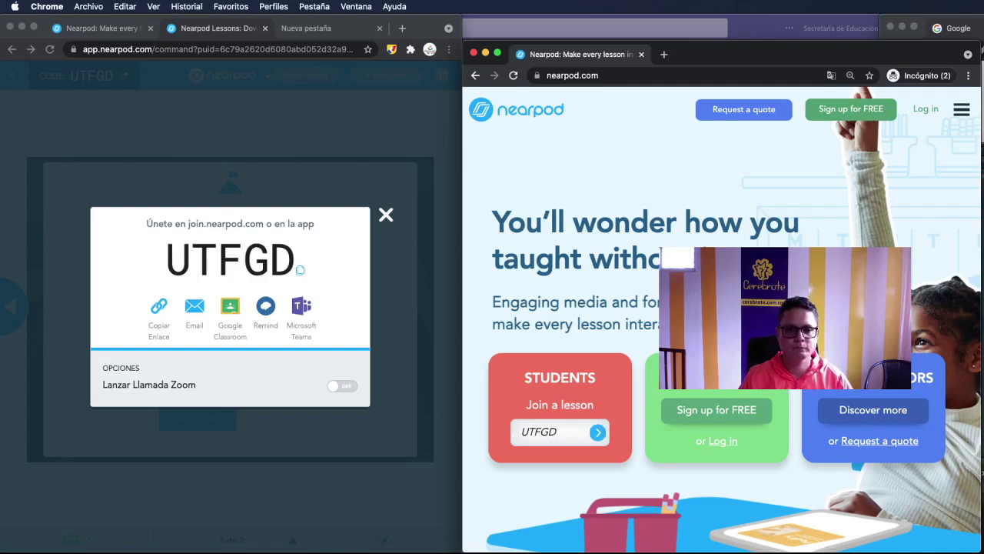
pyautogui.click(598, 433)
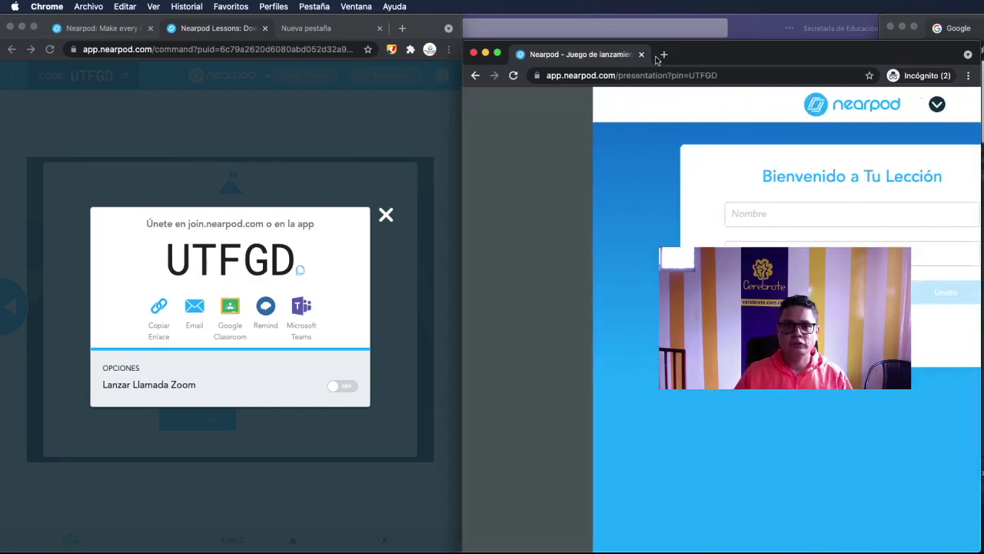
pyautogui.moveTo(701, 42); pyautogui.dragTo(702, 9)
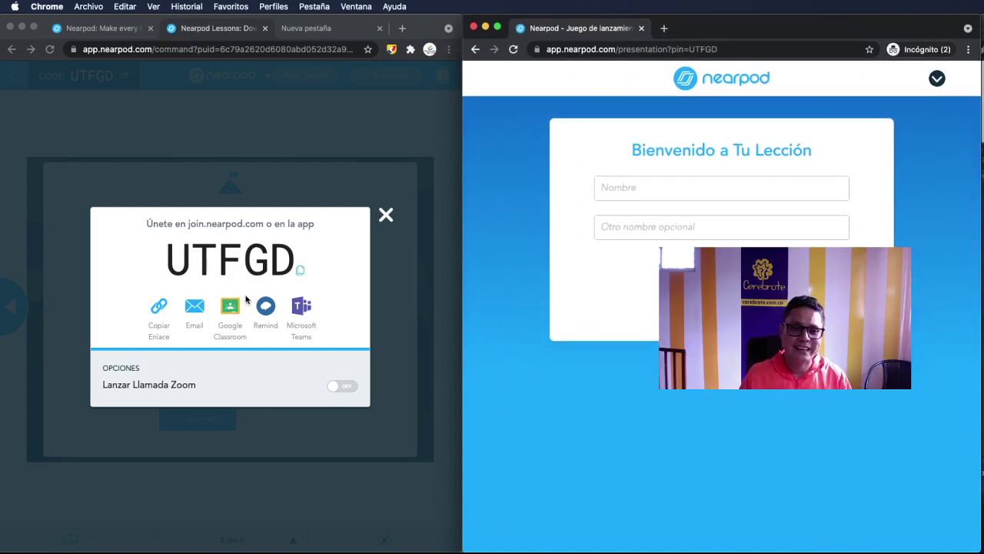
# - Dismiss the teacher's join-code dialog, point a temporary arrow at the Randomize answers setting, and clear the annotation
pyautogui.click(388, 217)
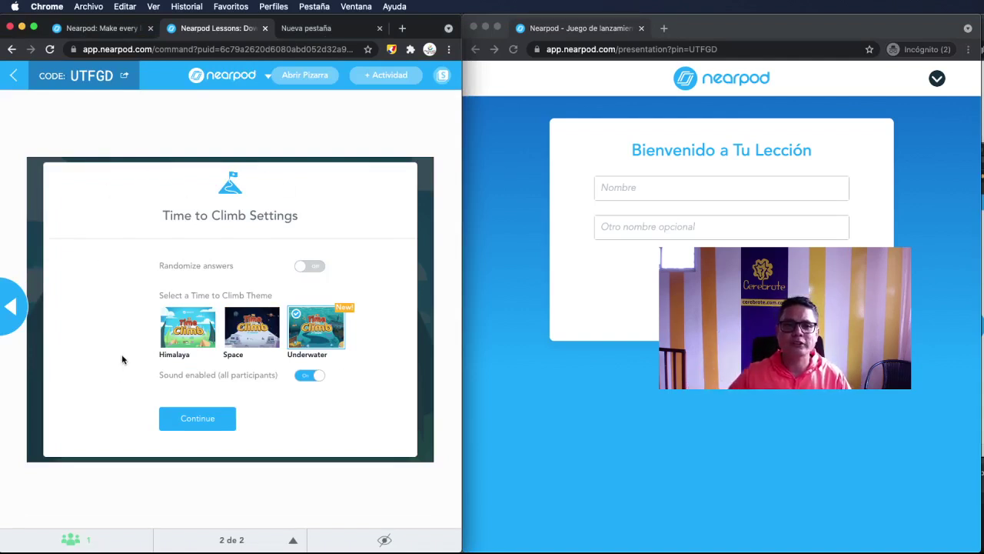
pyautogui.click(391, 49)
pyautogui.moveTo(87, 225); pyautogui.dragTo(156, 263)
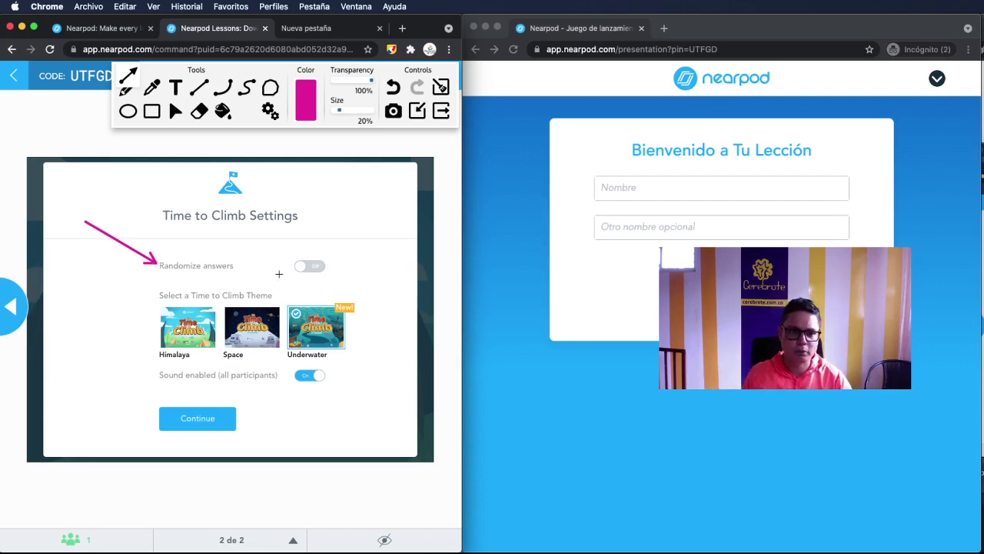
pyautogui.click(441, 88)
pyautogui.click(442, 111)
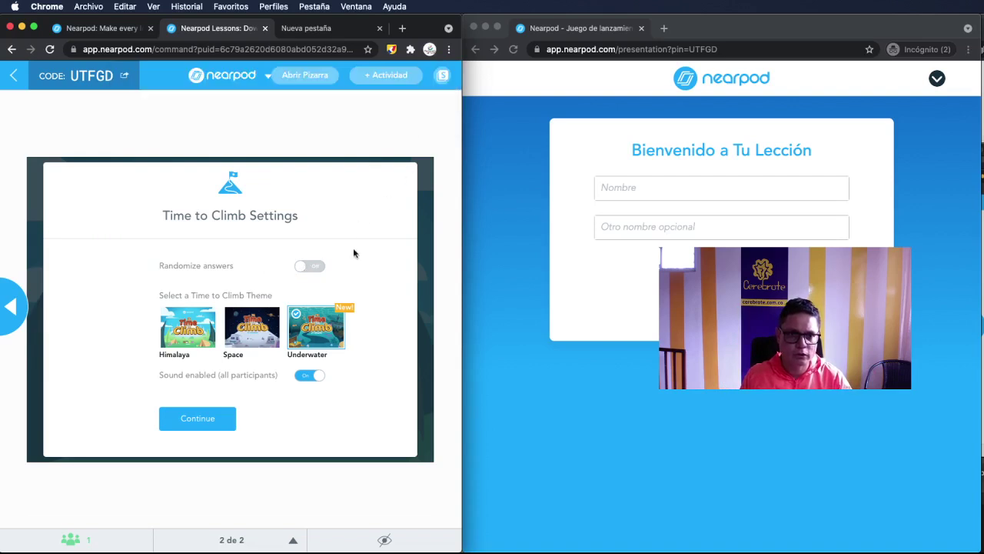
# - Turn on Randomize answers and turn off sound for all participants in the Time to Climb settings
pyautogui.click(306, 267)
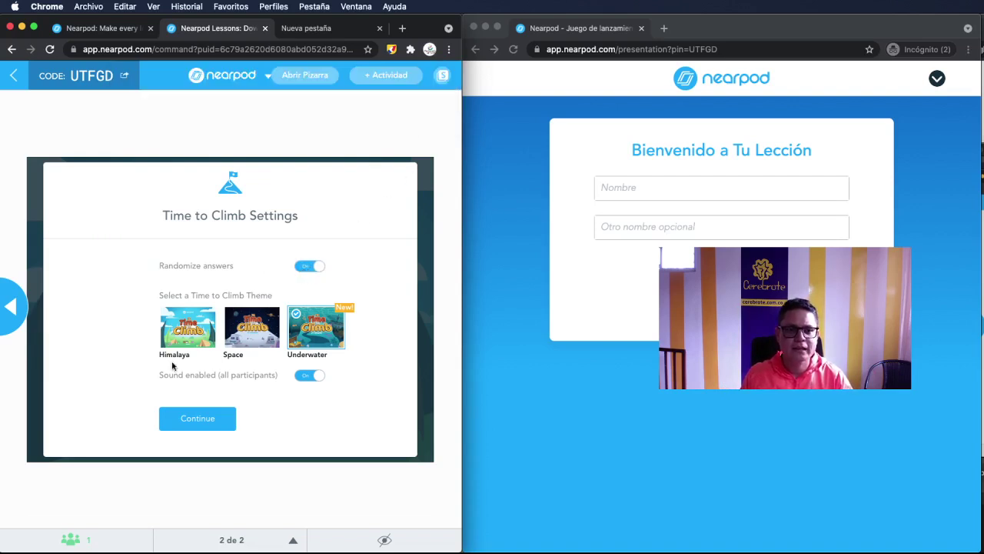
pyautogui.click(310, 376)
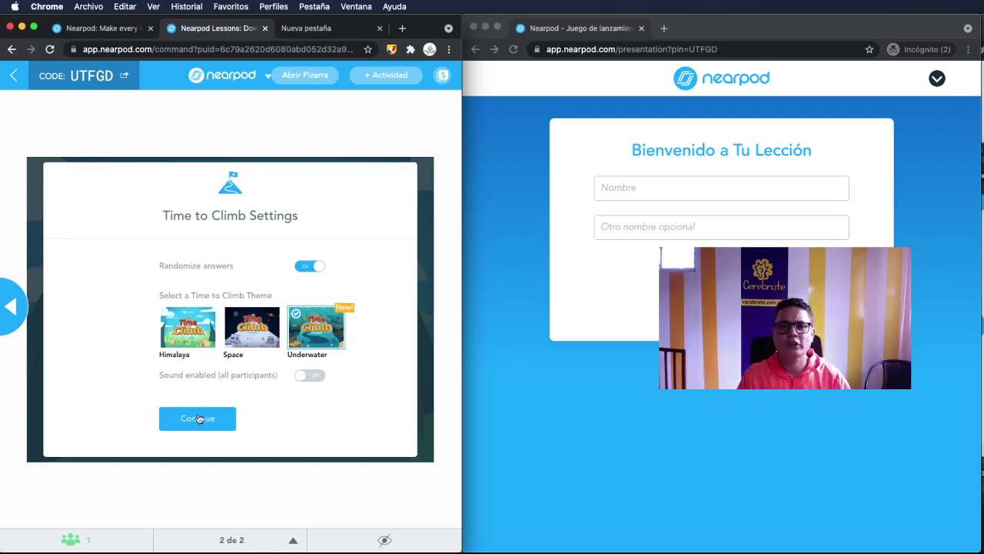
# - Enter the student's name in the lesson's welcome form and join the lesson
pyautogui.click(677, 149)
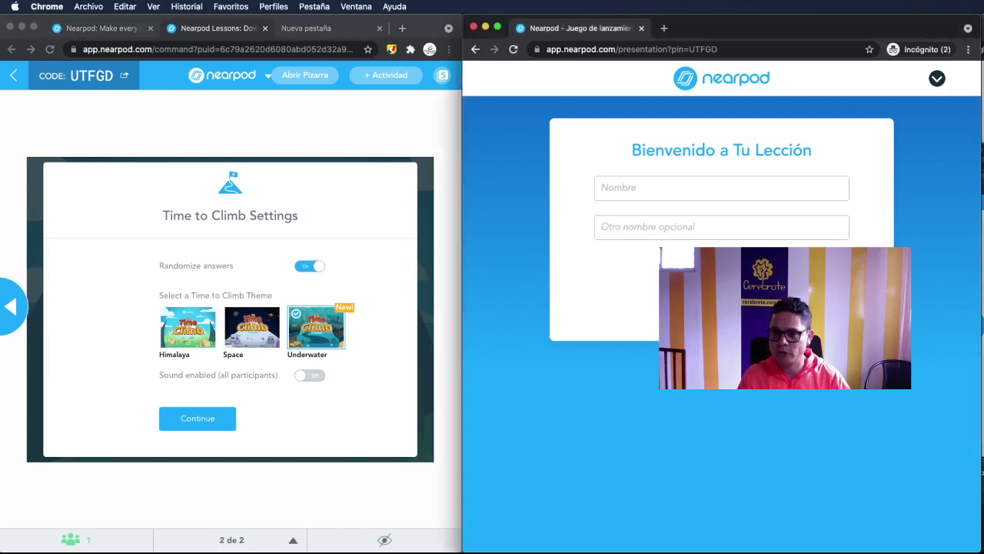
pyautogui.press('super+Tab')
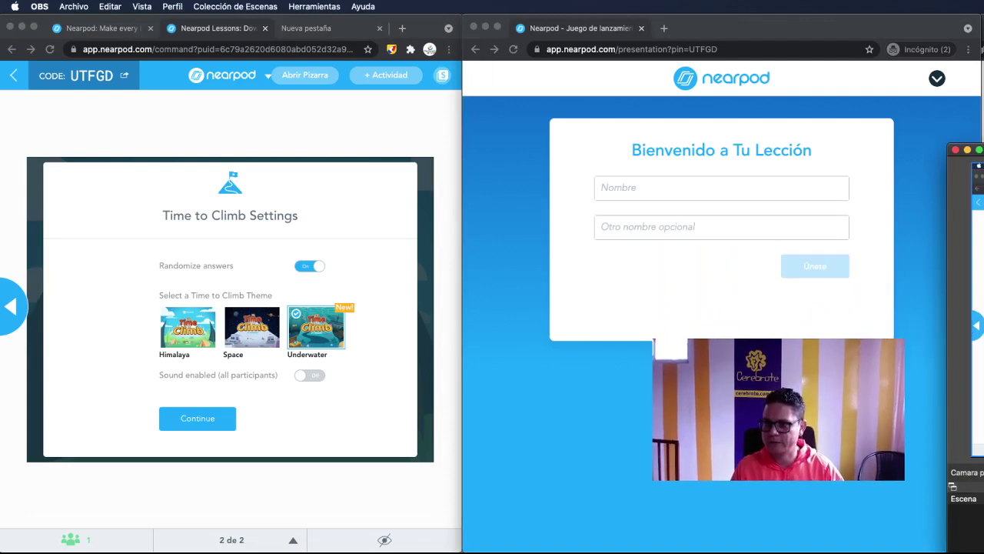
pyautogui.click(765, 190)
pyautogui.click(738, 188)
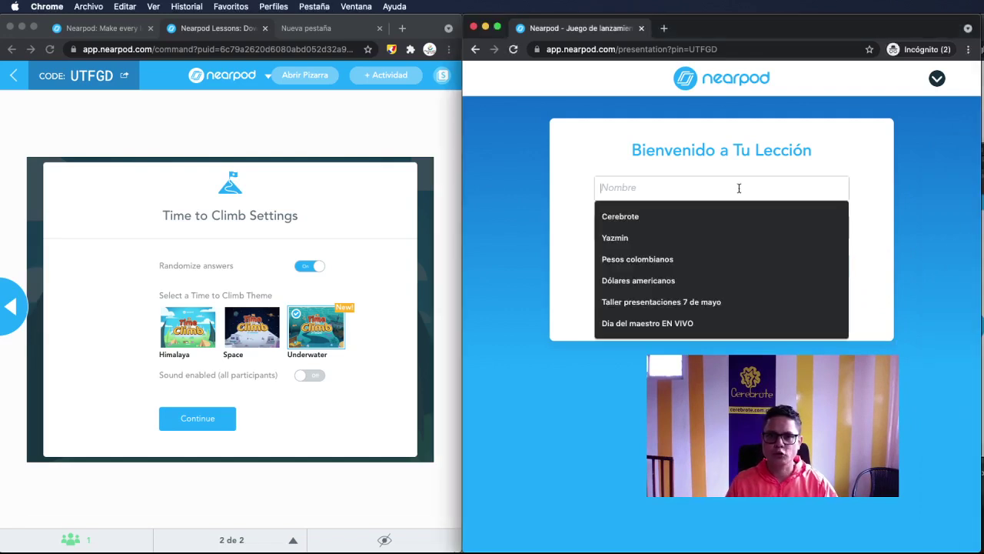
pyautogui.write('CLARK')
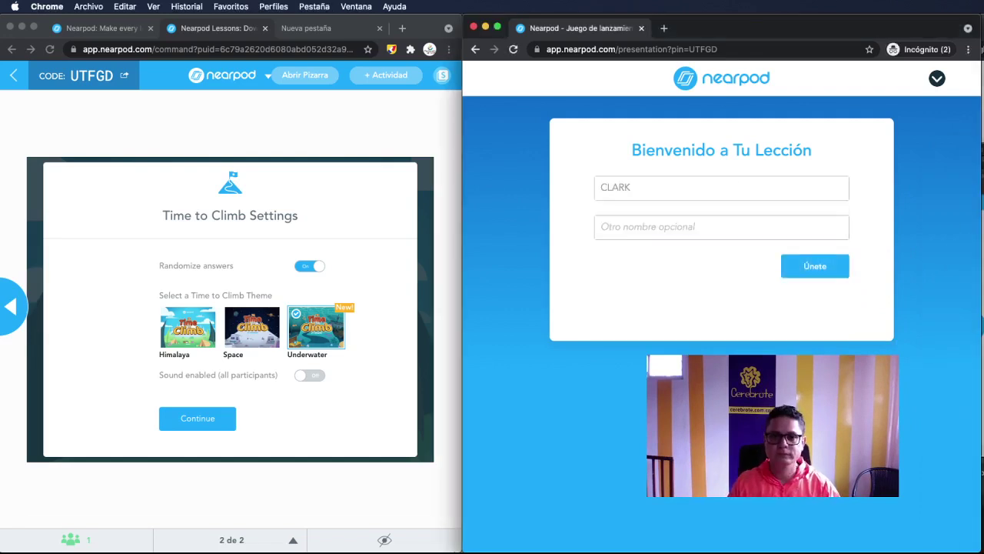
pyautogui.click(812, 265)
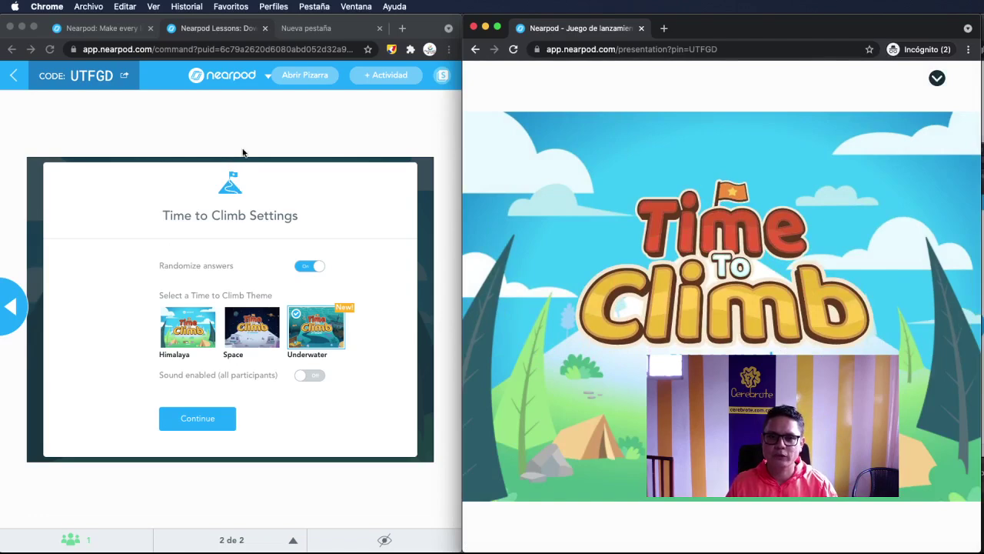
# - Continue from the teacher's Time to Climb settings to the game lobby with the Underwater theme
pyautogui.click(242, 153)
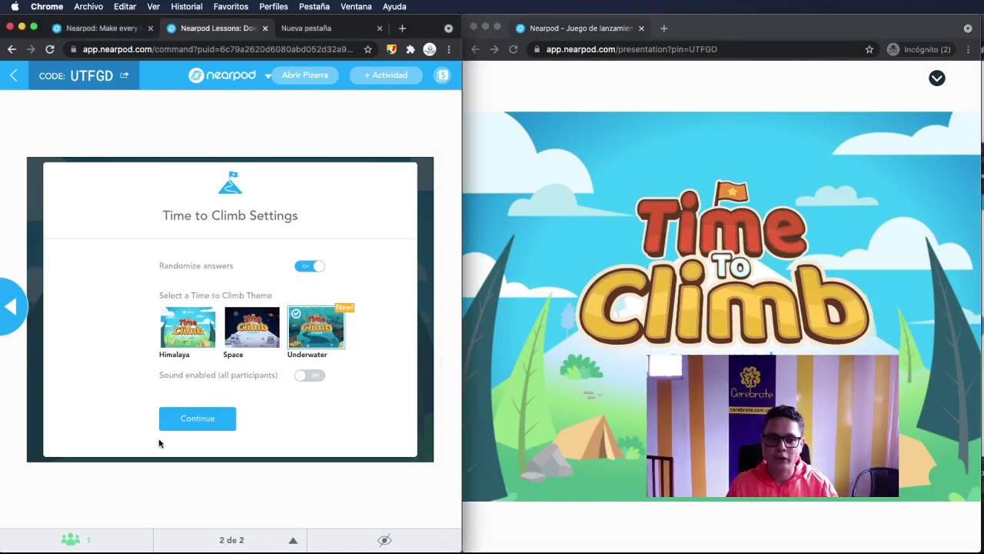
pyautogui.click(196, 422)
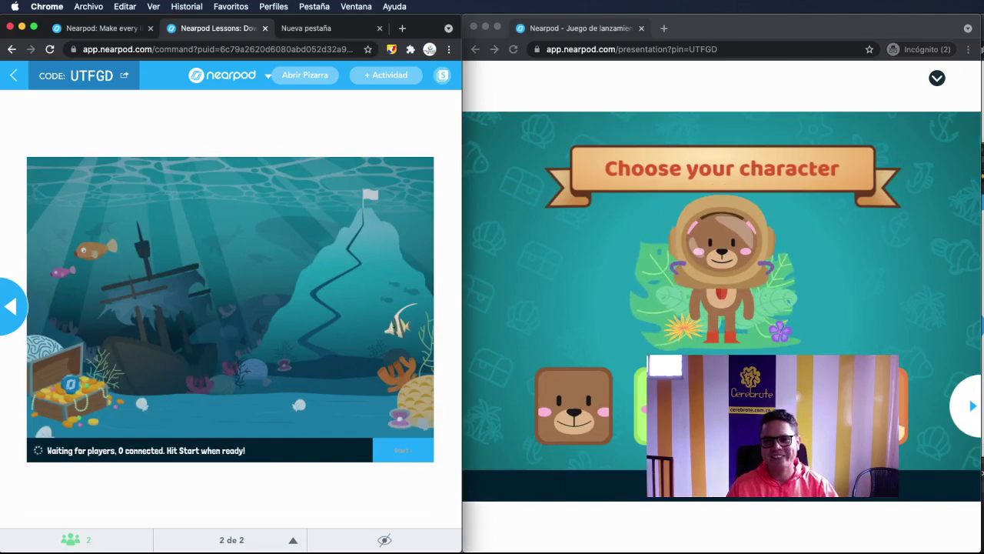
# - Browse the characters in the student window, choose the plain purple octopus, and enter the game lobby with it
pyautogui.press('super+Tab')
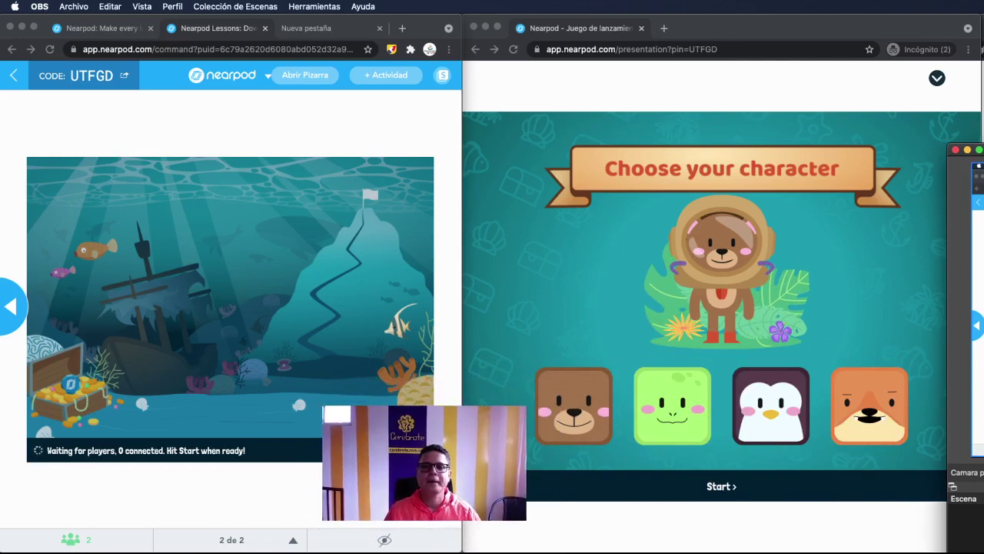
pyautogui.click(699, 187)
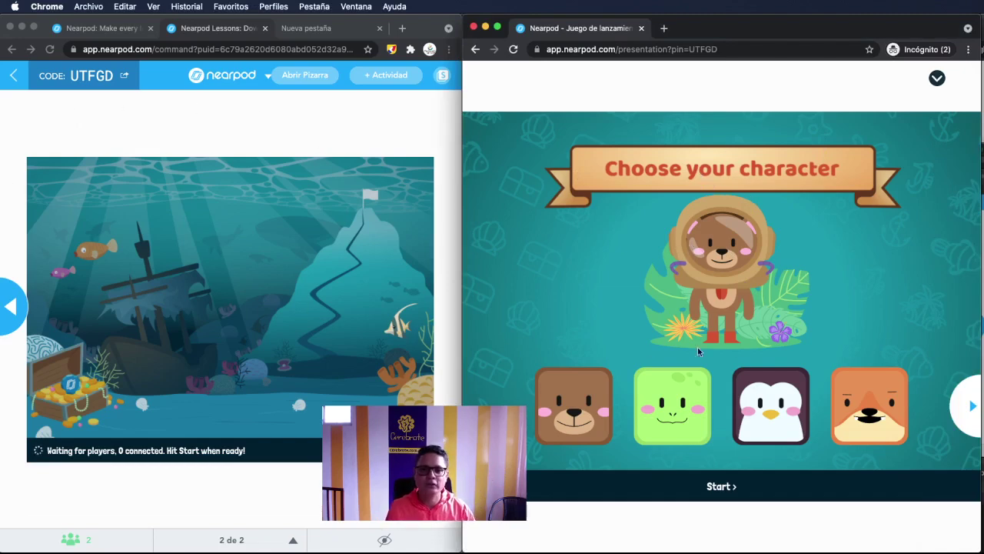
pyautogui.click(973, 408)
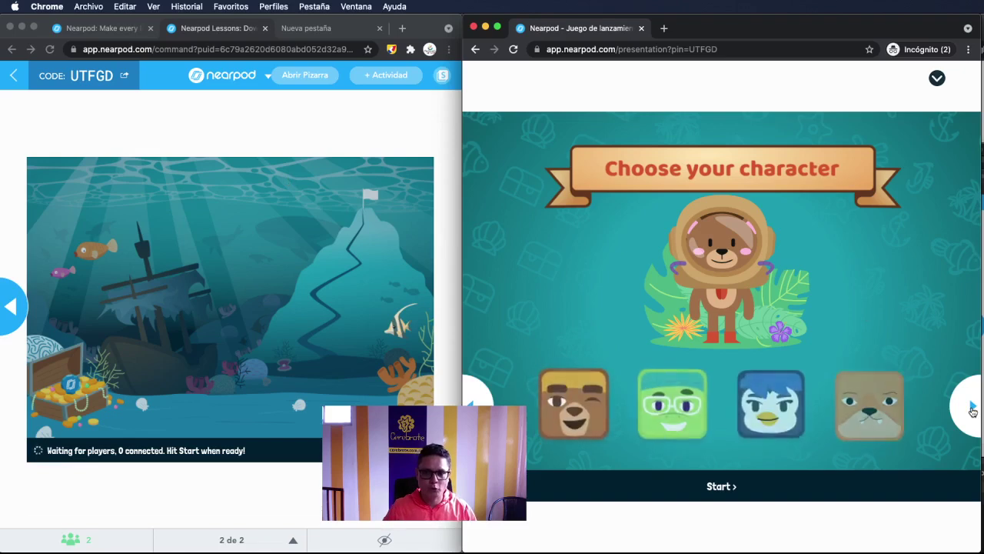
pyautogui.click(972, 409)
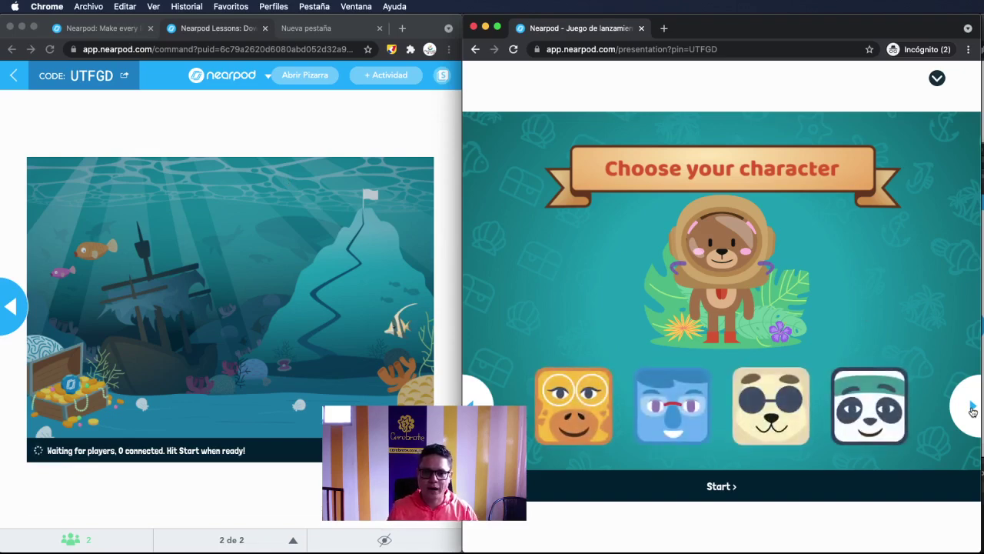
pyautogui.click(973, 409)
pyautogui.click(561, 422)
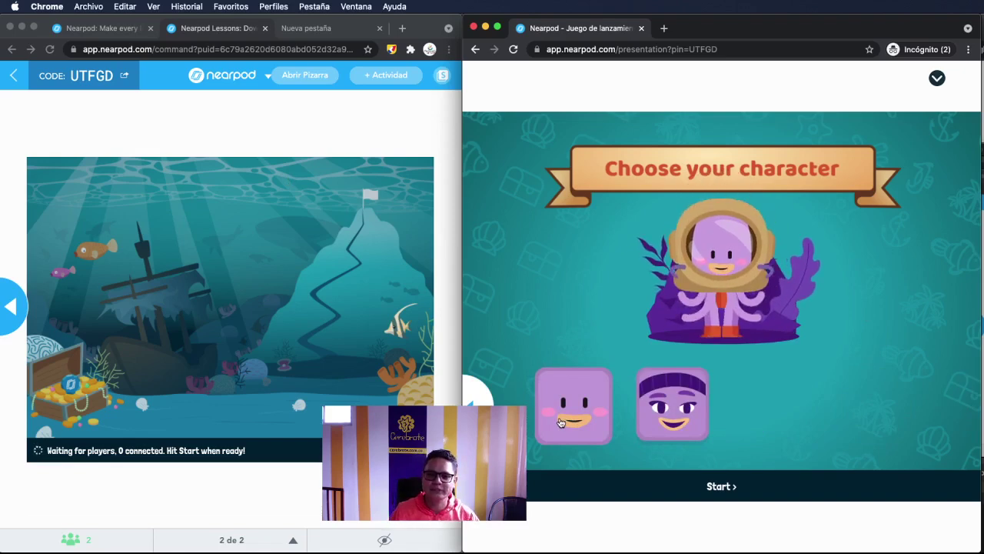
pyautogui.click(721, 488)
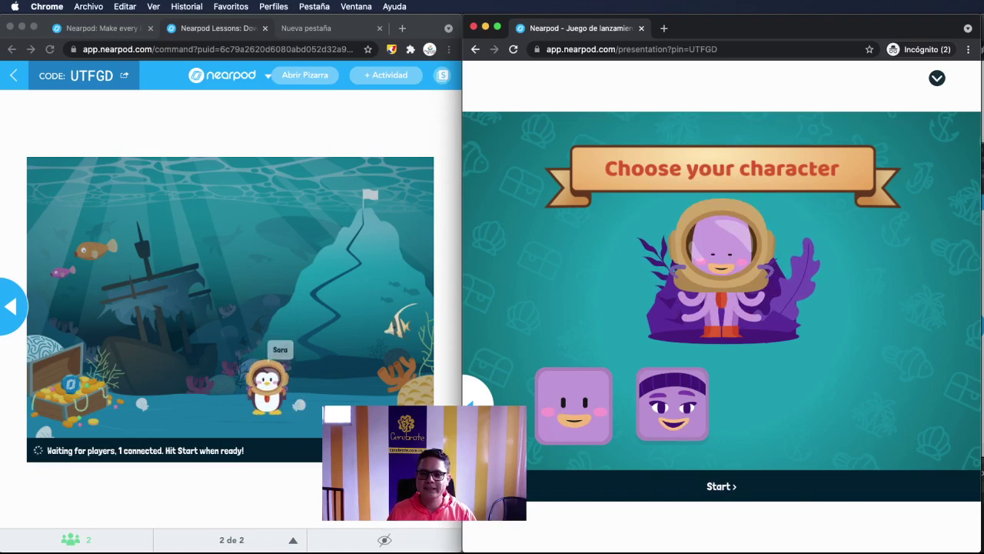
pyautogui.press('super+Tab')
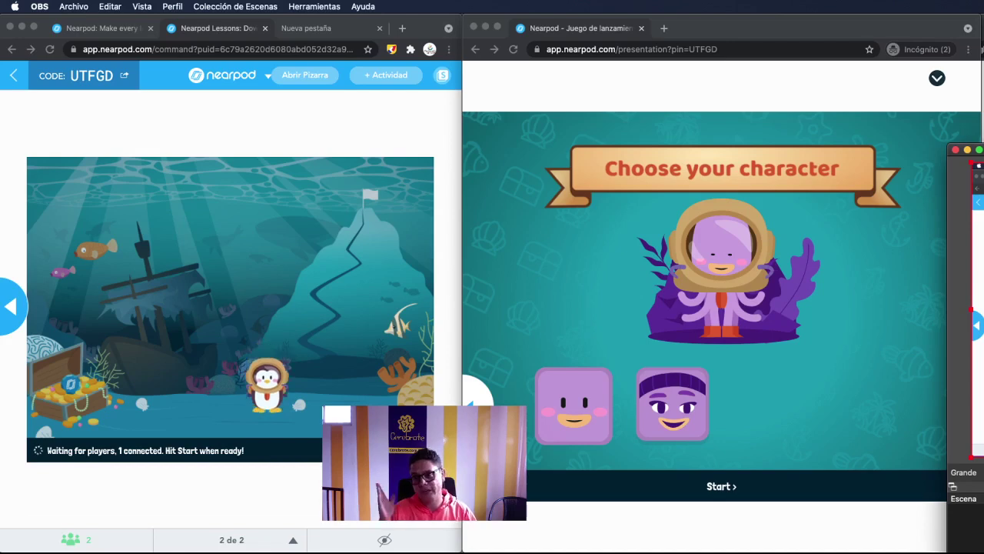
pyautogui.click(703, 493)
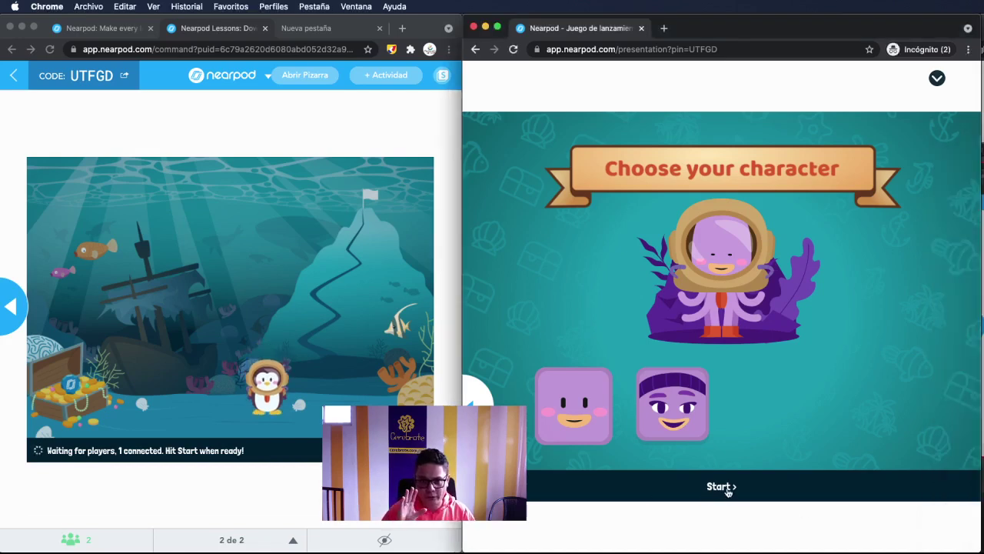
pyautogui.click(721, 487)
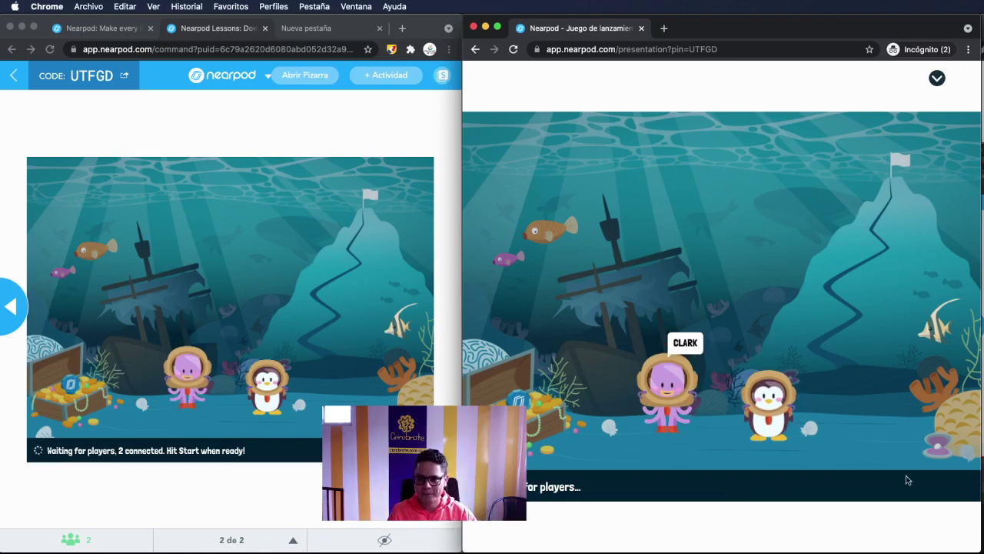
pyautogui.press('super+Tab')
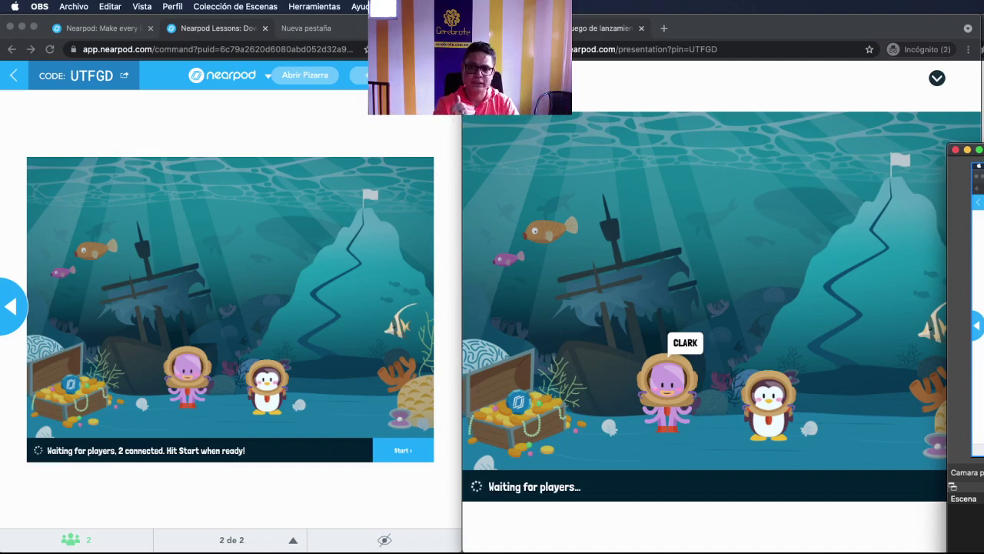
pyautogui.click(395, 121)
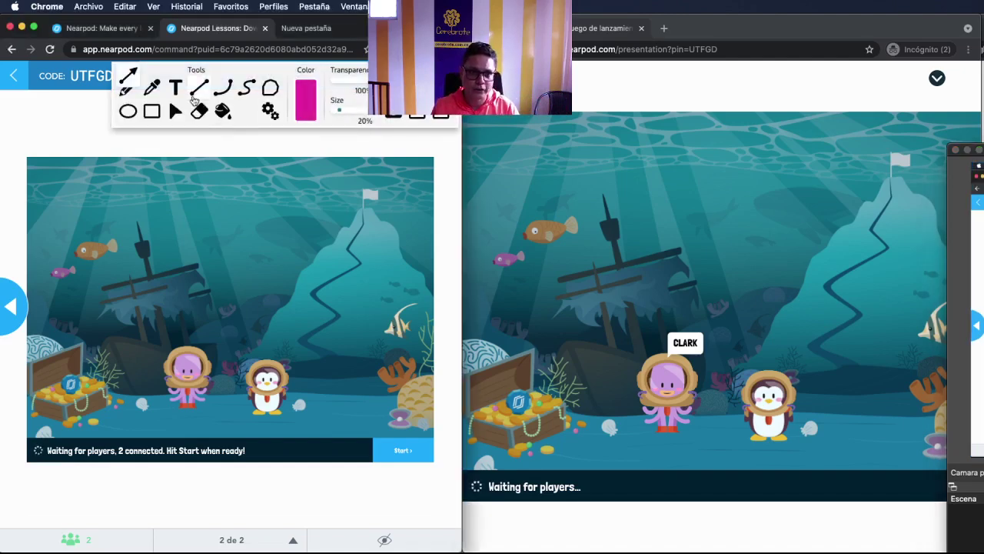
# - Annotate the teacher's lobby with arrows pointing at Start and the connected-players message, and clear the annotations
pyautogui.moveTo(92, 132); pyautogui.dragTo(388, 437)
pyautogui.moveTo(26, 203); pyautogui.dragTo(383, 437)
pyautogui.moveTo(34, 499)
pyautogui.mouseDown()
pyautogui.moveTo(378, 450)
pyautogui.moveTo(377, 439)
pyautogui.mouseUp()
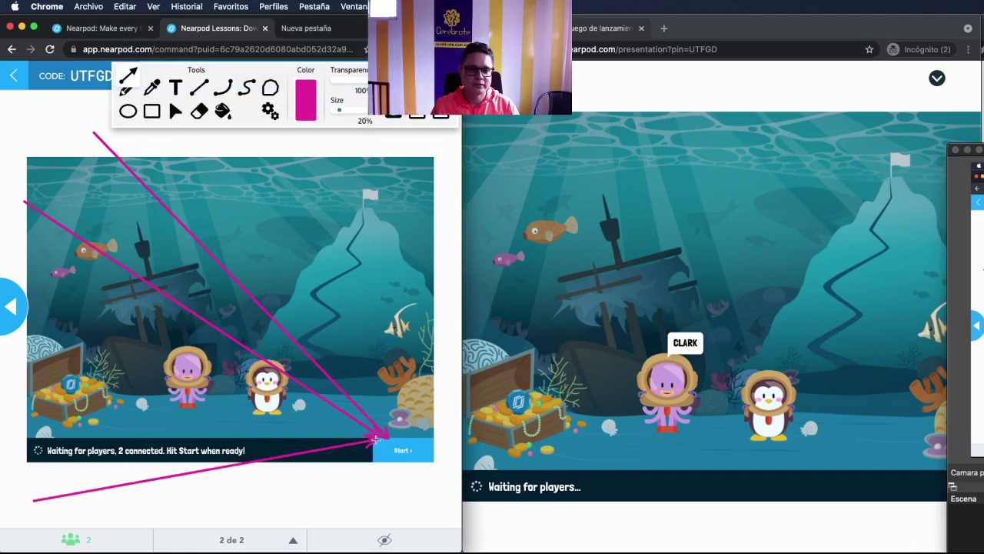
pyautogui.moveTo(157, 516)
pyautogui.mouseDown()
pyautogui.moveTo(381, 444)
pyautogui.moveTo(385, 454)
pyautogui.mouseUp()
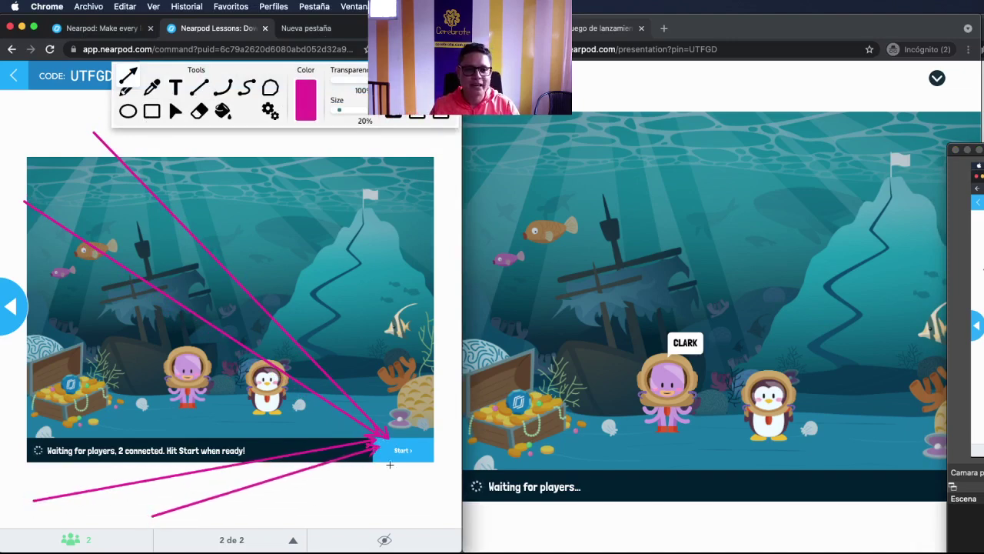
pyautogui.moveTo(341, 506); pyautogui.dragTo(154, 460)
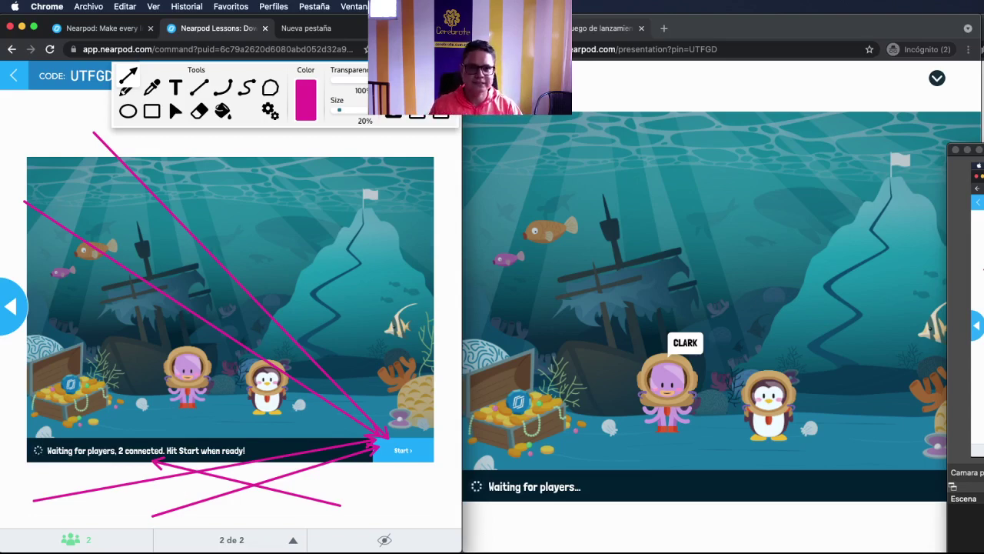
pyautogui.press('Escape')
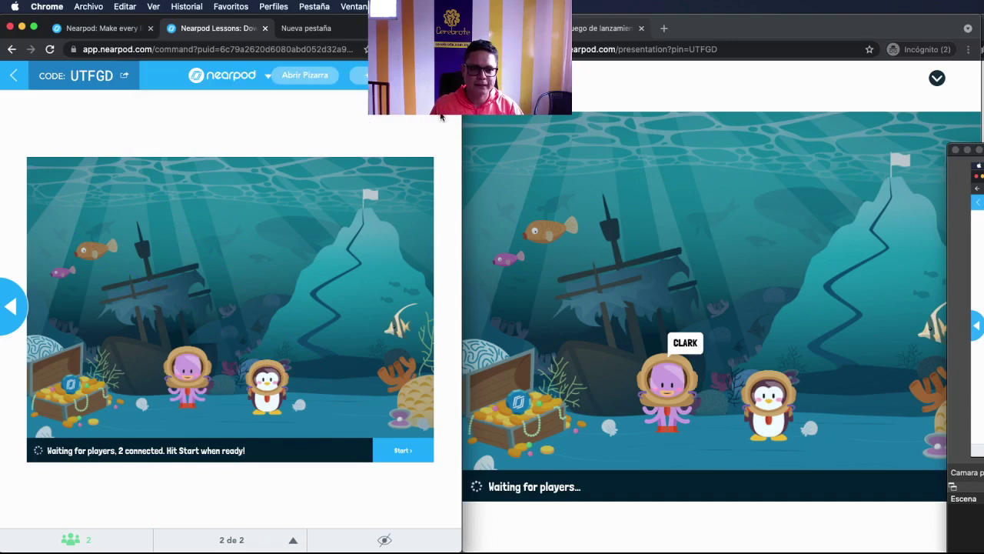
# - Start the game from the teacher's lobby and play as the student, answering Free Fire to question 1 and Roblox to question 2
pyautogui.click(402, 454)
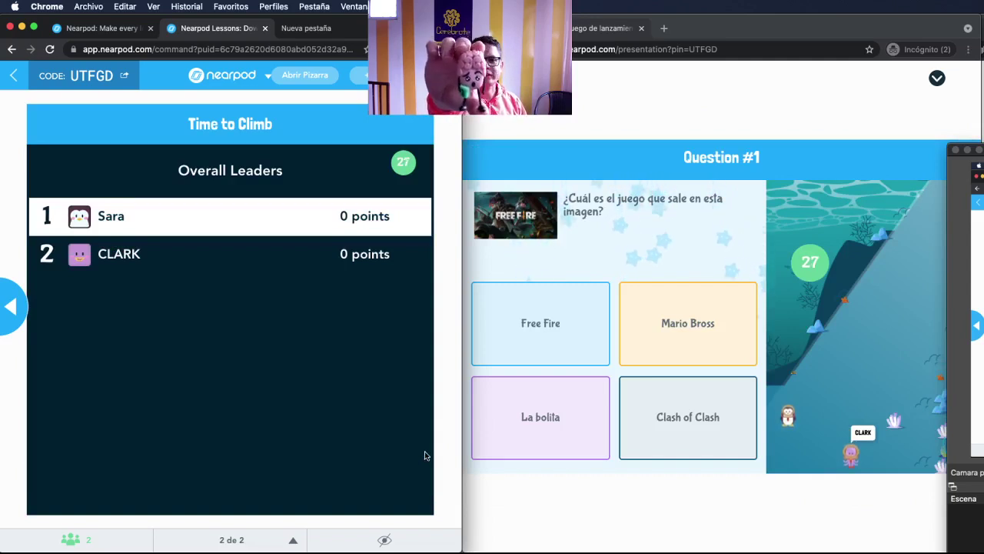
pyautogui.click(507, 220)
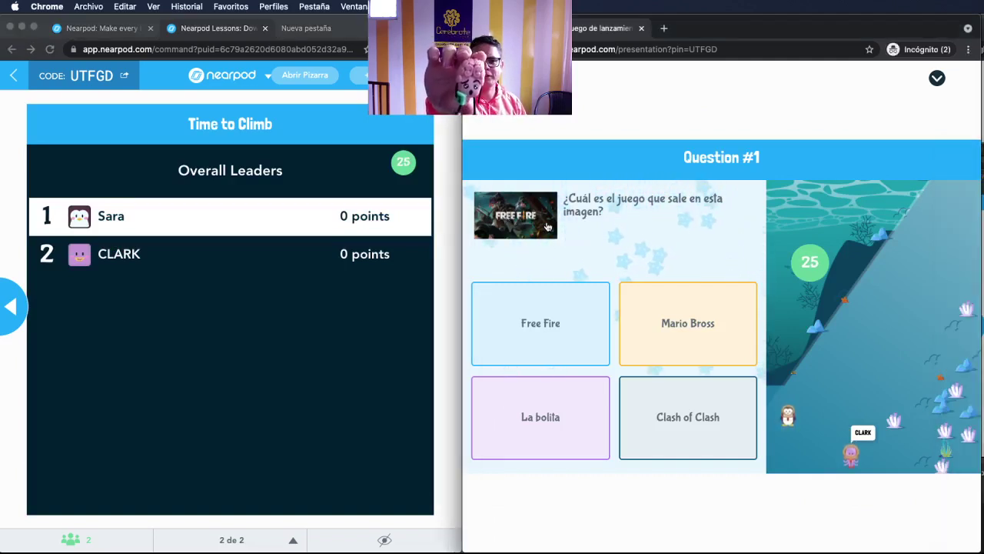
pyautogui.click(541, 330)
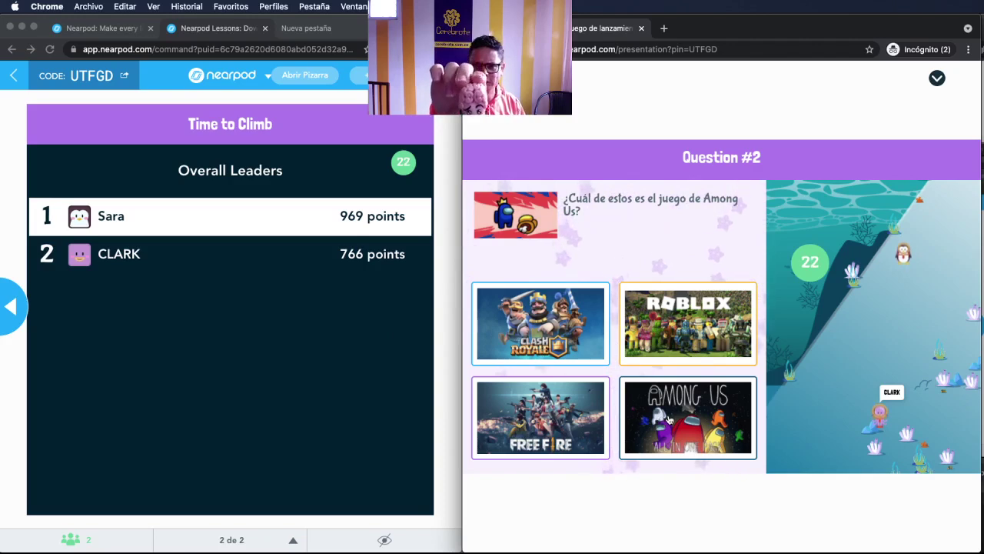
pyautogui.click(666, 331)
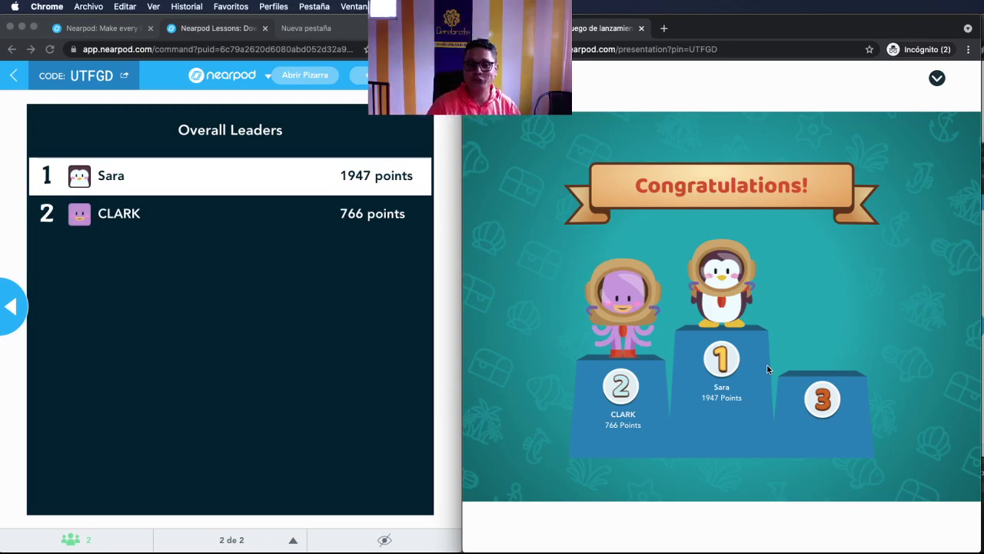
# - Examine the first- and second-place points on the final podium in the student window
pyautogui.tripleClick(714, 399)
pyautogui.click(616, 424)
pyautogui.tripleClick(617, 424)
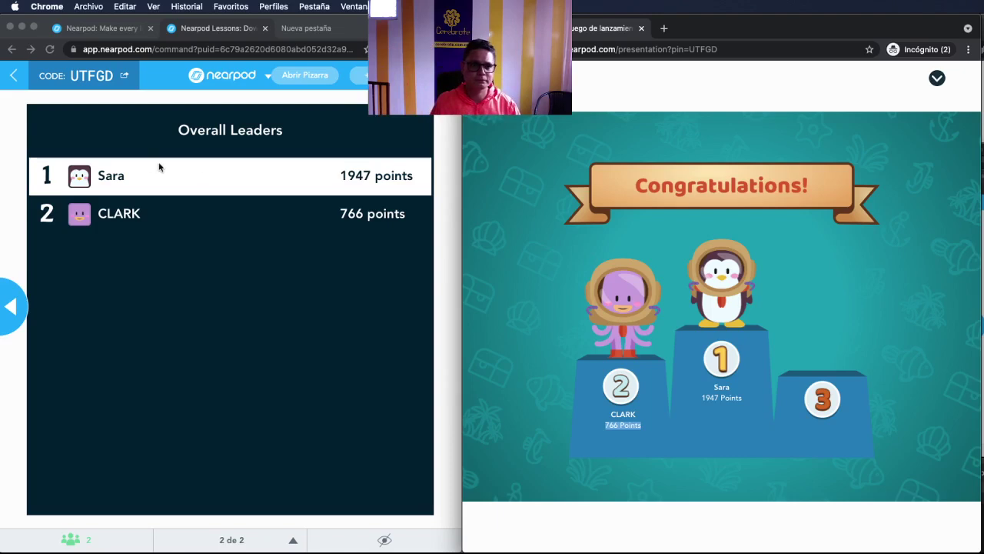
# - Widen the teacher's window to the full screen width and exit the live session
pyautogui.click(21, 140)
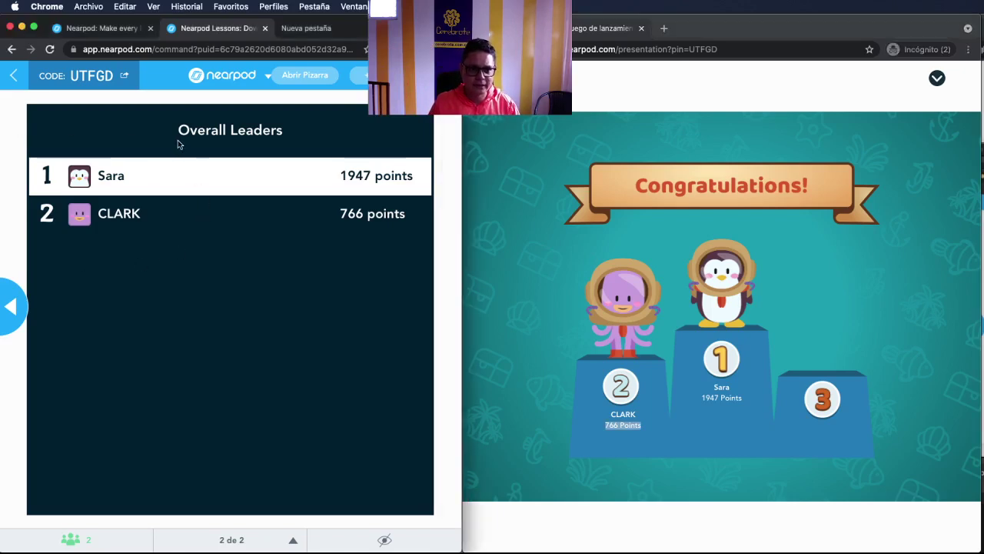
pyautogui.moveTo(463, 550); pyautogui.dragTo(981, 550)
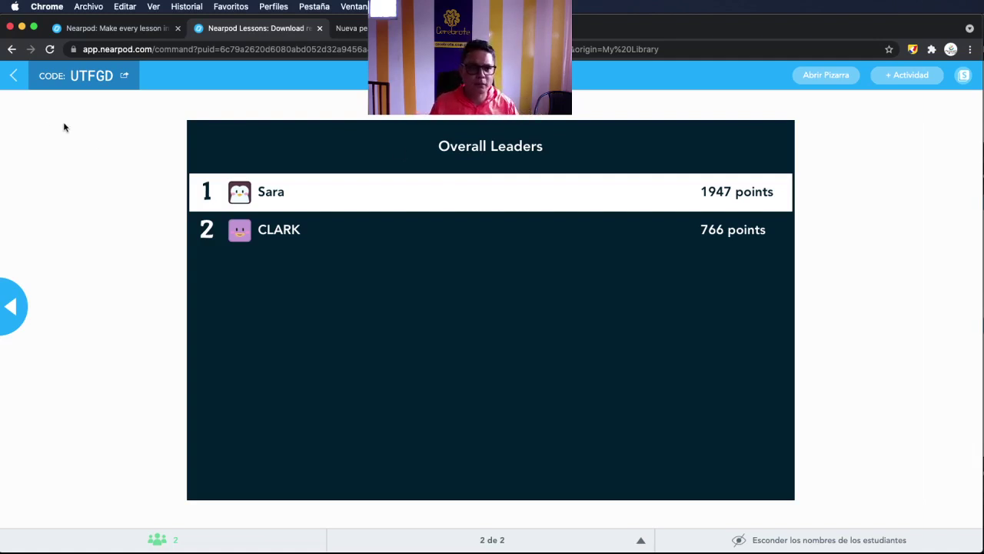
pyautogui.click(16, 78)
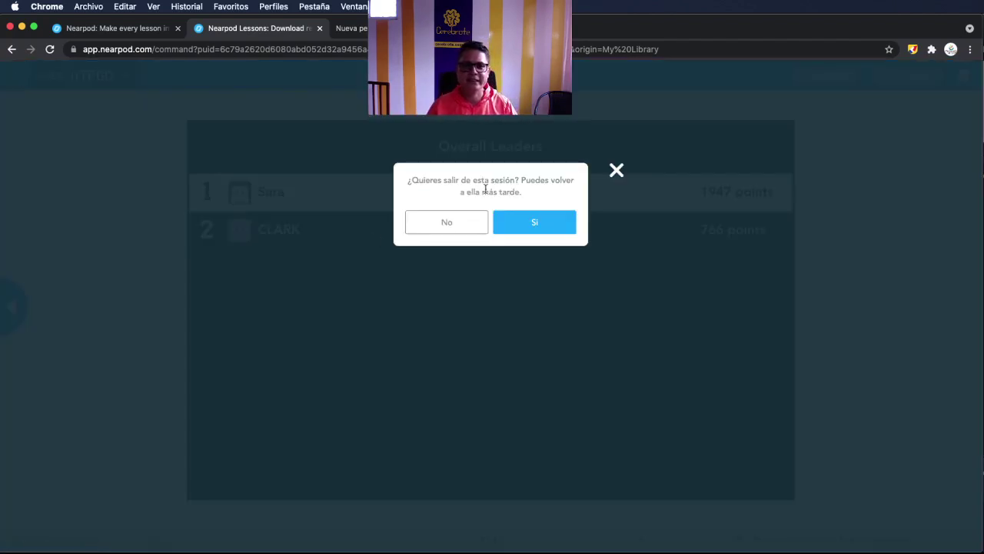
pyautogui.click(533, 227)
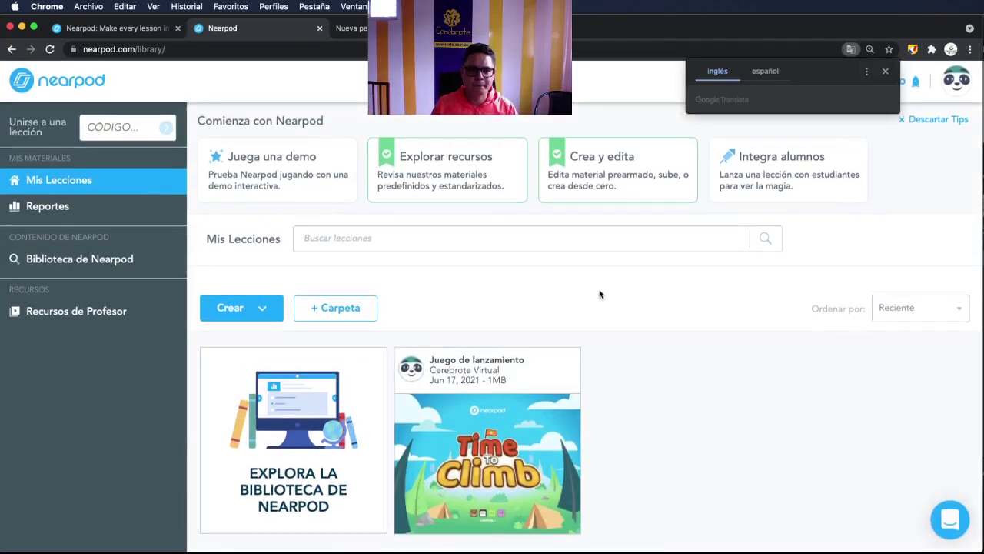
# - Open the post-session report of "Juego de lanzamiento" for the 2021-6-17 7:21 am session
pyautogui.click(88, 211)
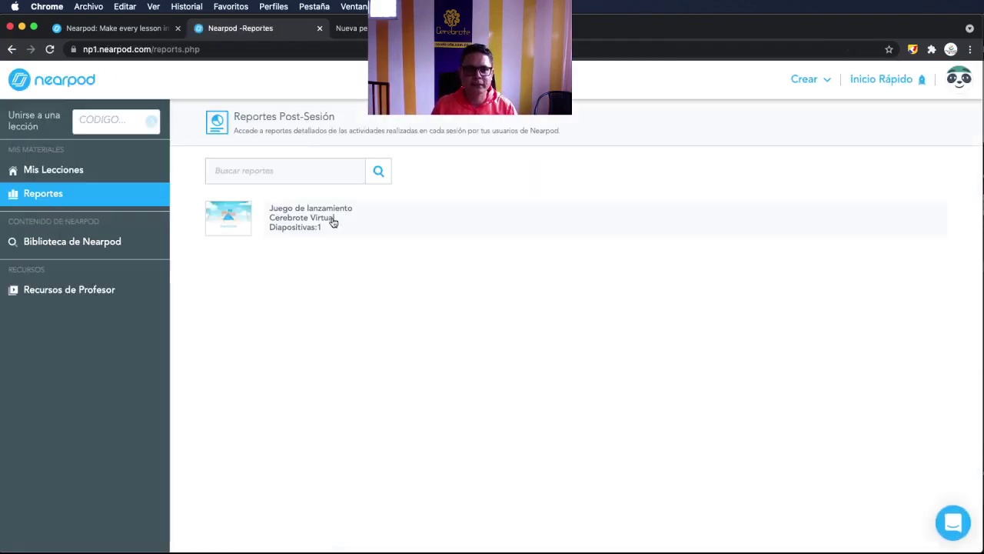
pyautogui.click(333, 223)
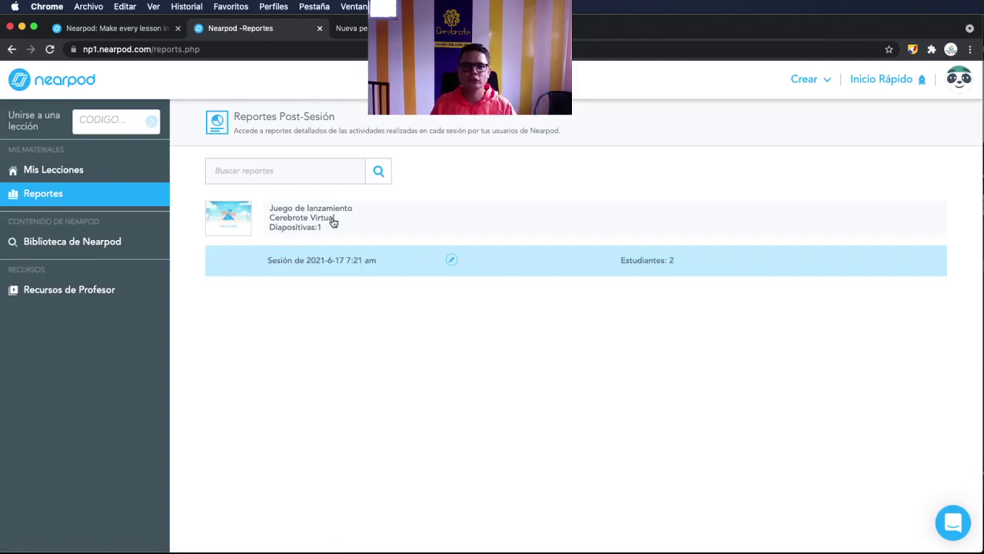
pyautogui.click(647, 266)
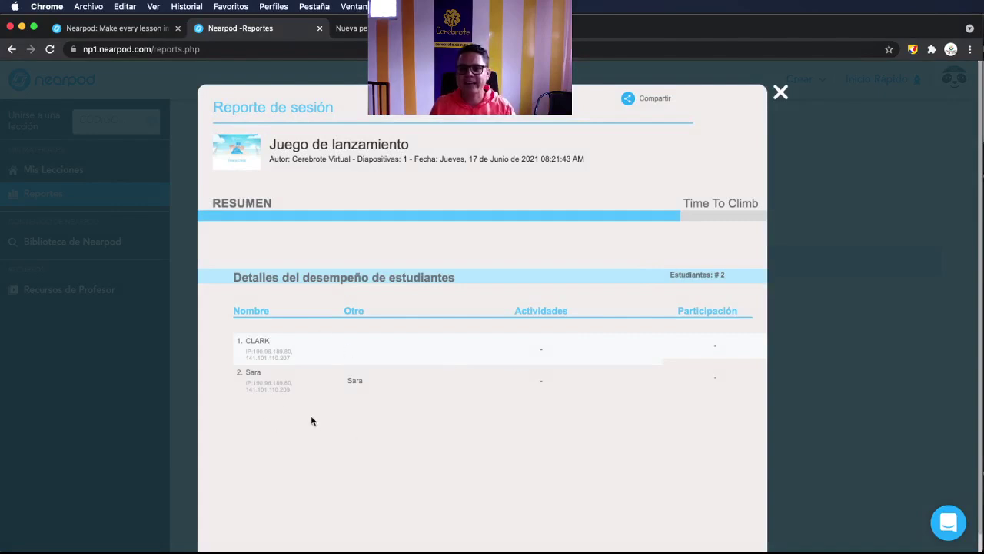
# - Examine the session report's date and student performance details at a larger scale, and close the report
pyautogui.press('super+equal')
pyautogui.press('super+equal')
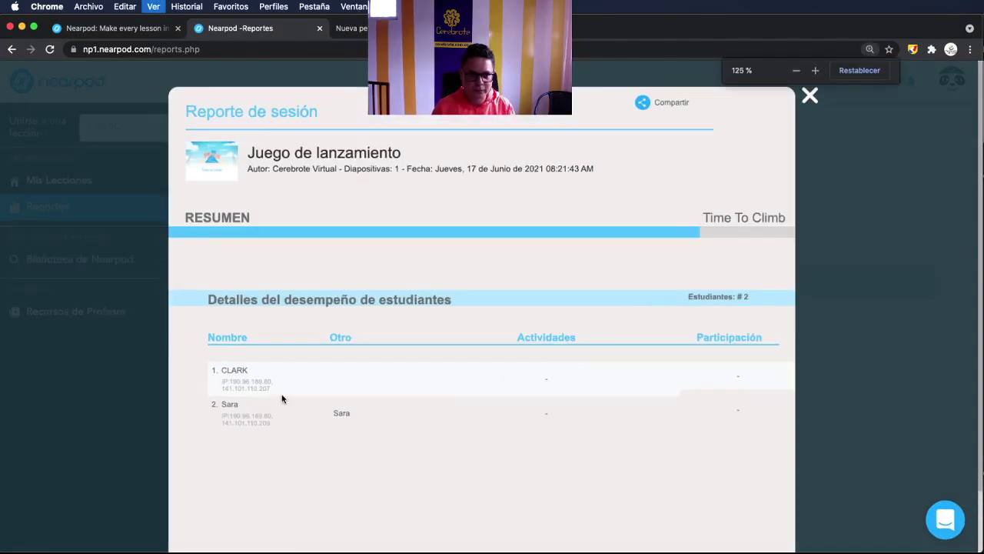
pyautogui.press('super+equal')
pyautogui.scroll(-3, 282, 398)
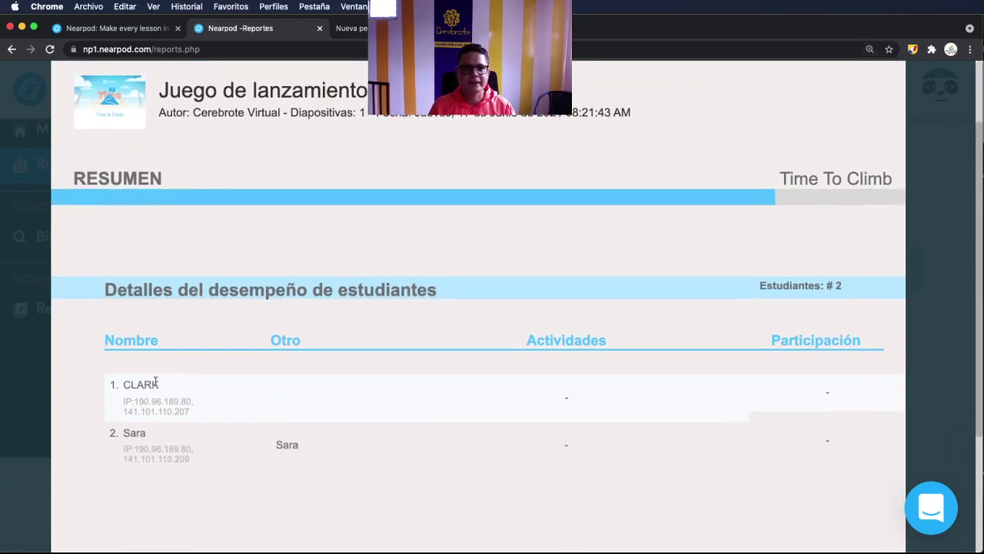
pyautogui.moveTo(380, 113); pyautogui.dragTo(644, 116)
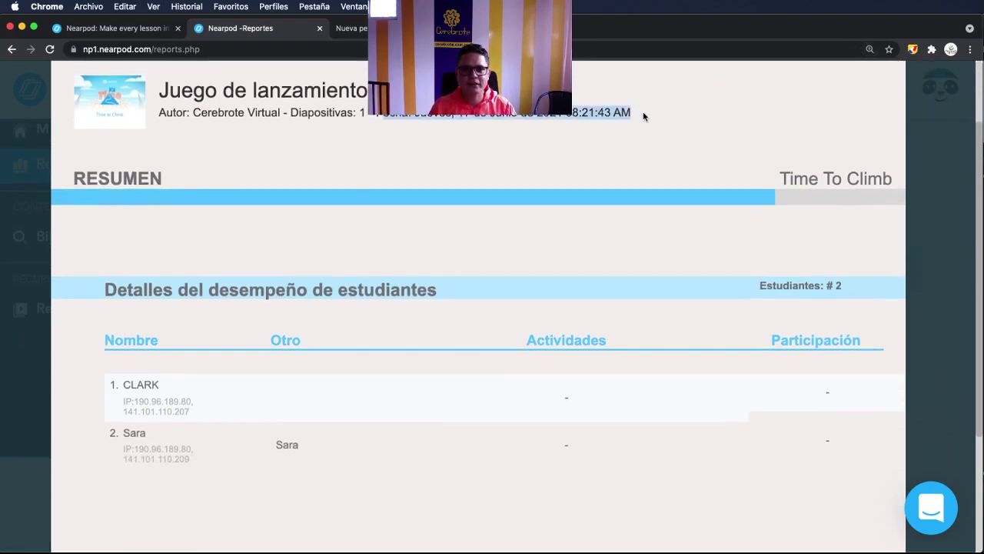
pyautogui.click(659, 163)
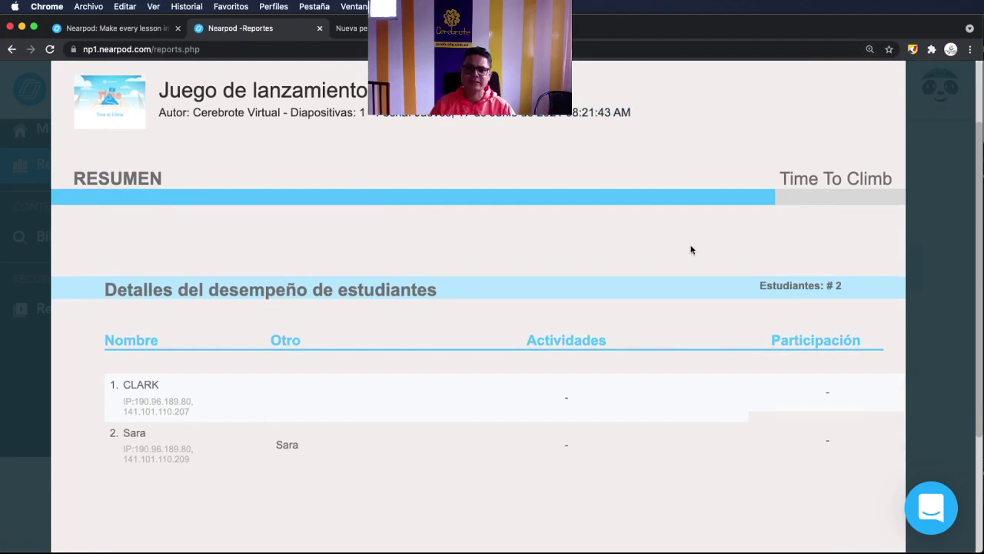
pyautogui.scroll(-3, 691, 249)
pyautogui.scroll(3, 691, 249)
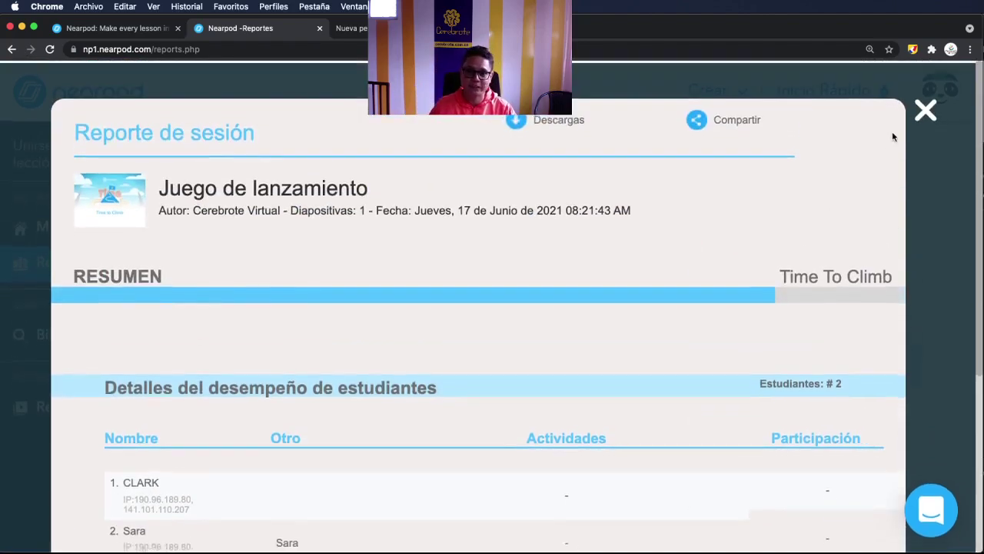
pyautogui.click(924, 113)
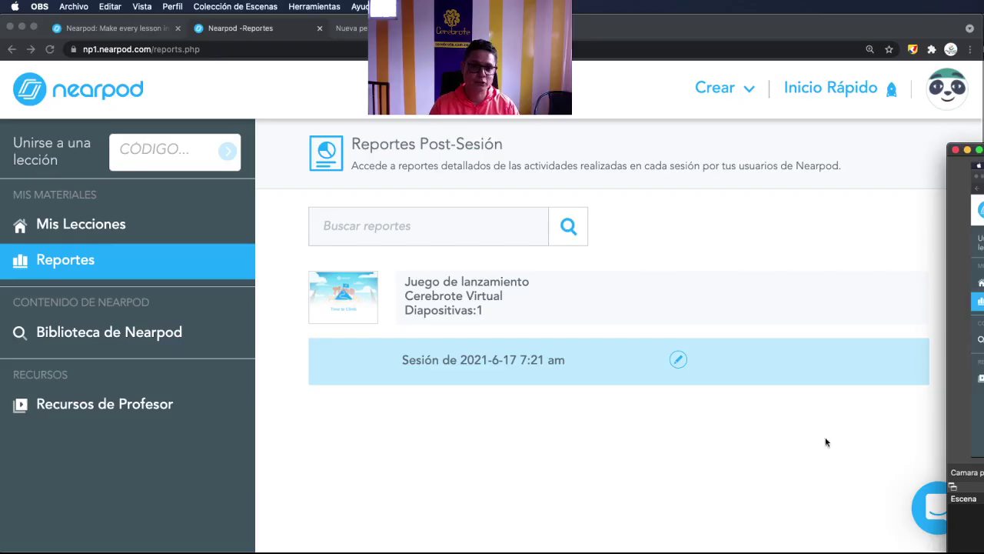
# - Return to the Mis Lecciones library and dismiss the translation prompt
pyautogui.click(567, 272)
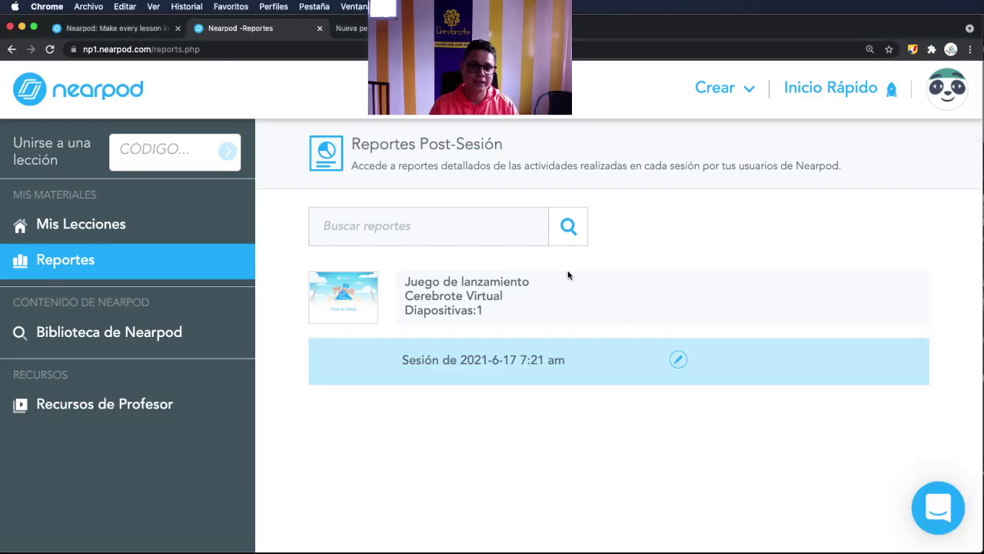
pyautogui.click(76, 227)
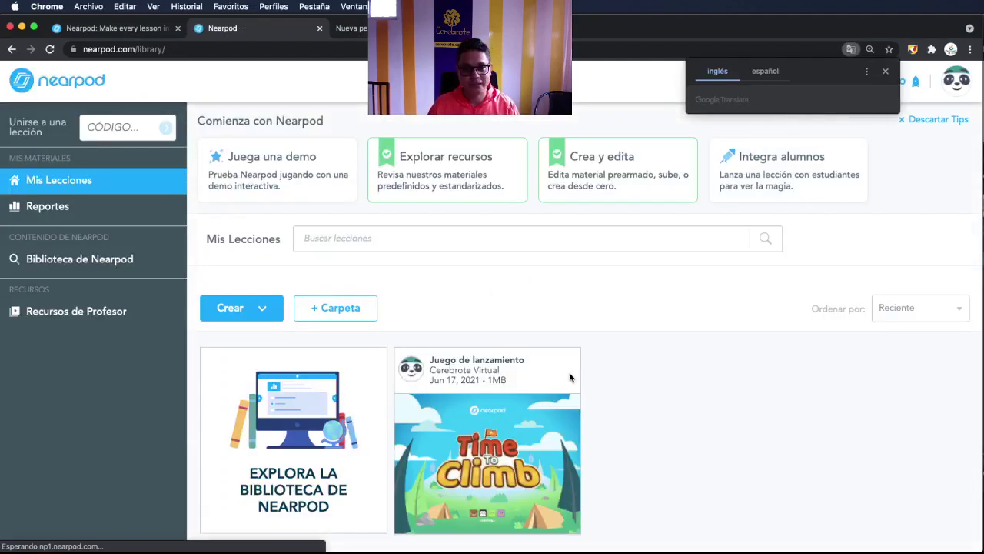
pyautogui.click(557, 365)
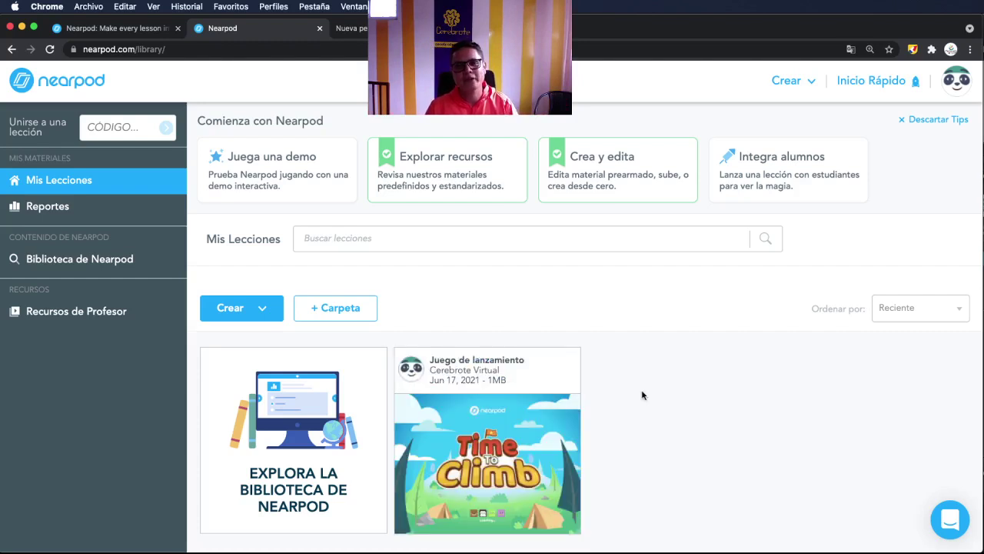
pyautogui.press('super+Tab')
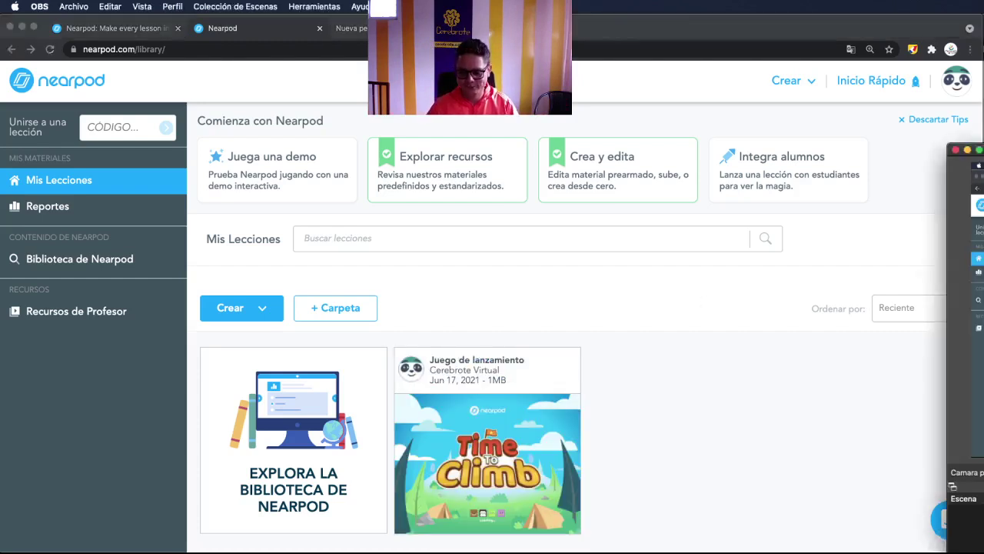